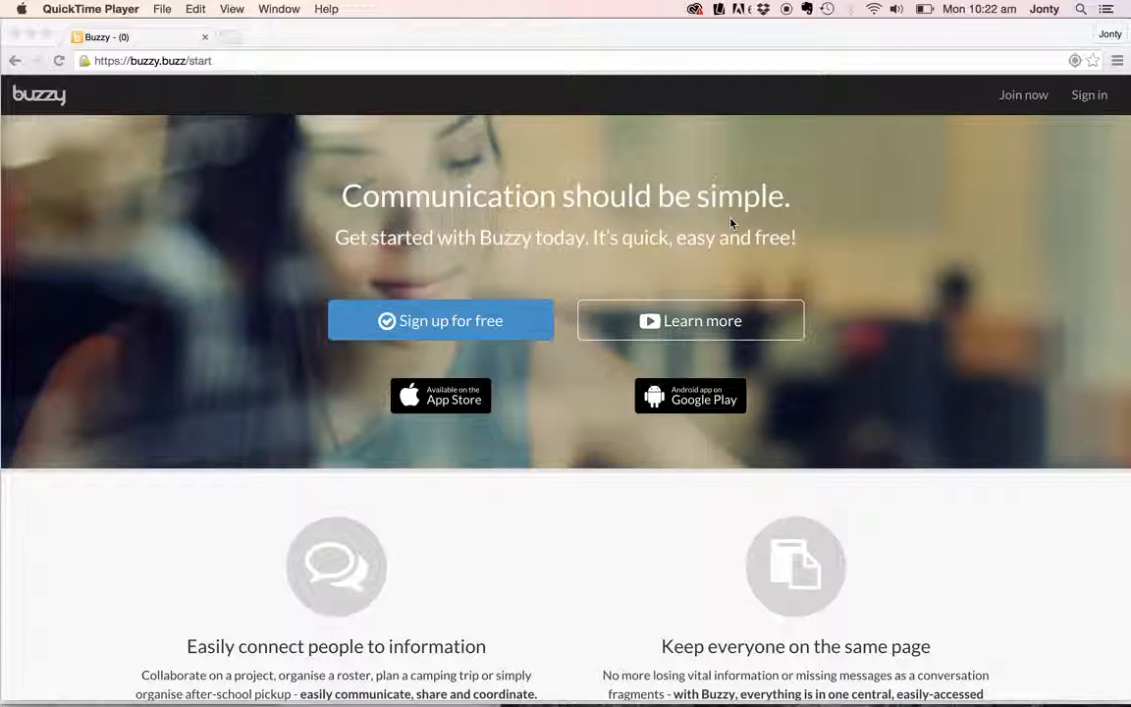
Sign in to Buzzy with the Google account and accept its offline access request
{"action": "left_click", "coordinate": [1087, 98]}
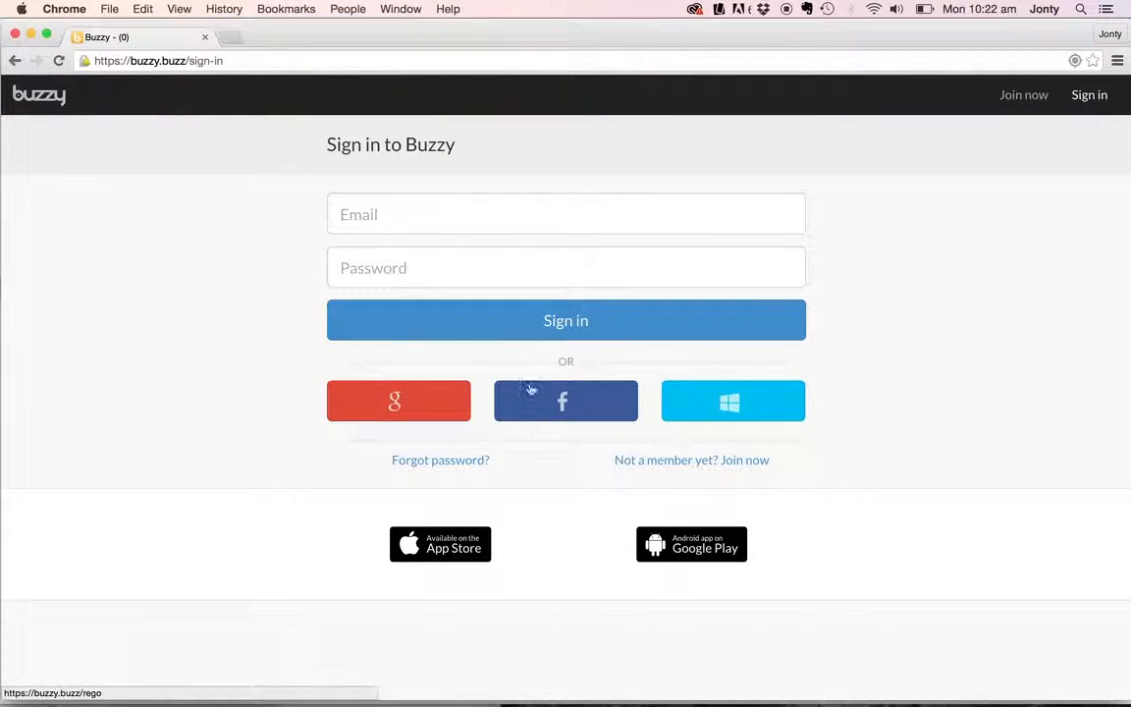
{"action": "left_click", "coordinate": [383, 405]}
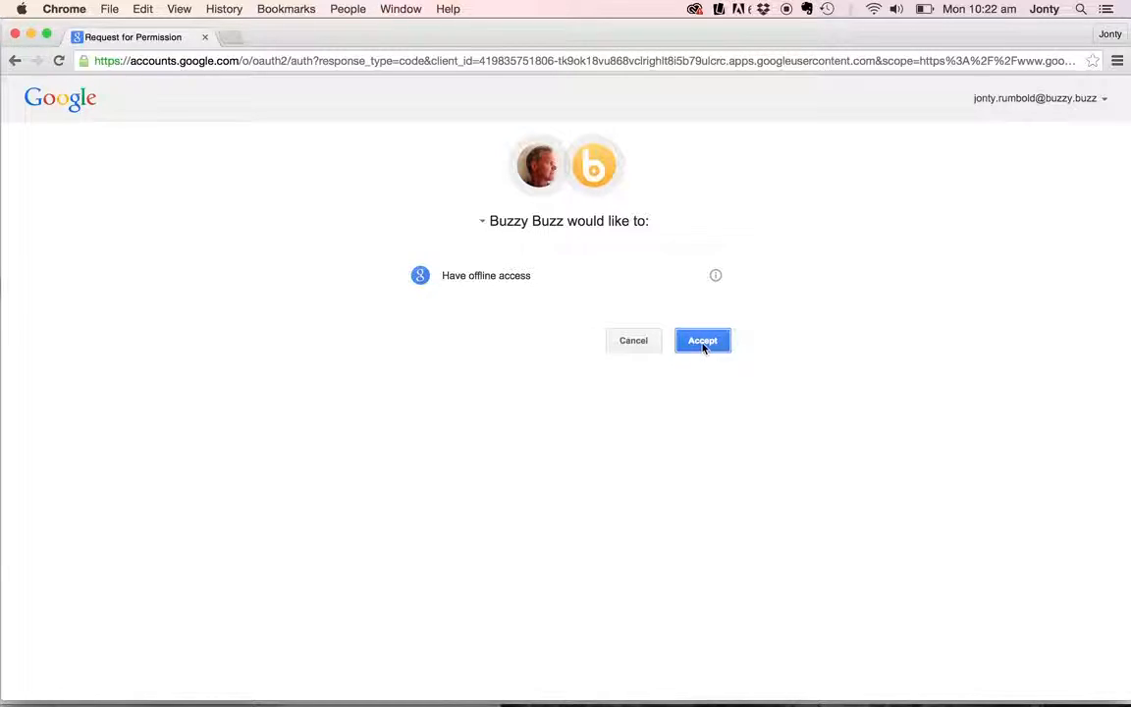
{"action": "left_click", "coordinate": [703, 343]}
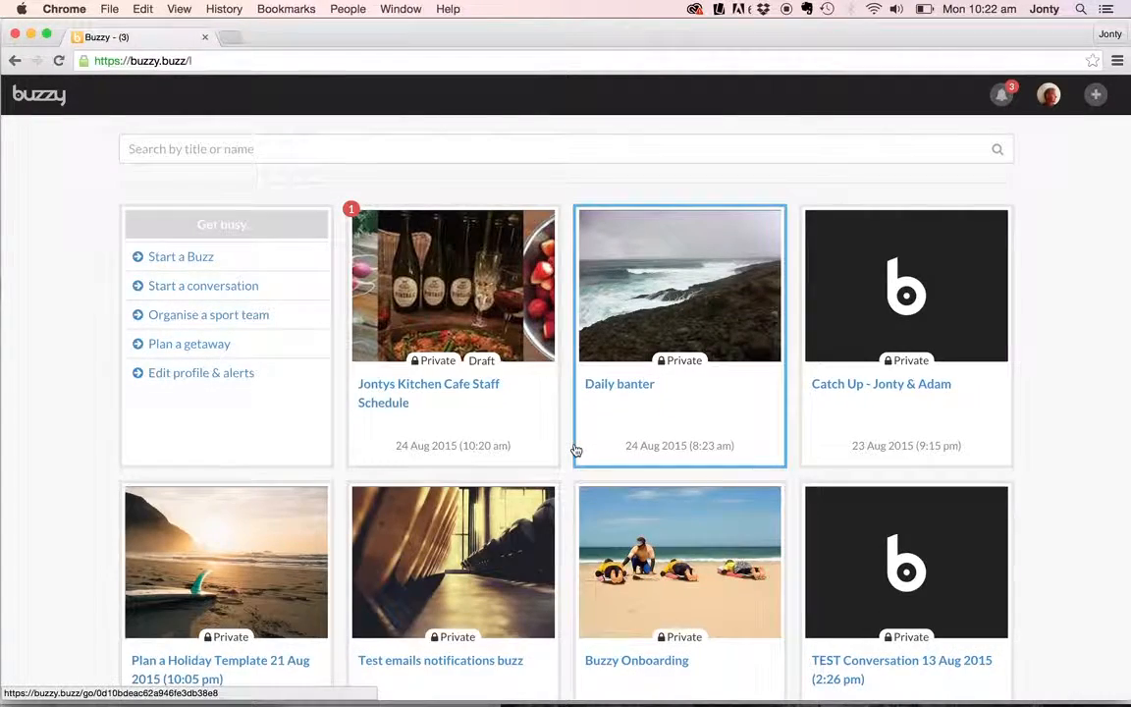
Look through the list of existing Buzzes and the recent activity notifications
{"action": "scroll", "coordinate": [575, 450], "scroll_direction": "down", "scroll_amount": 5}
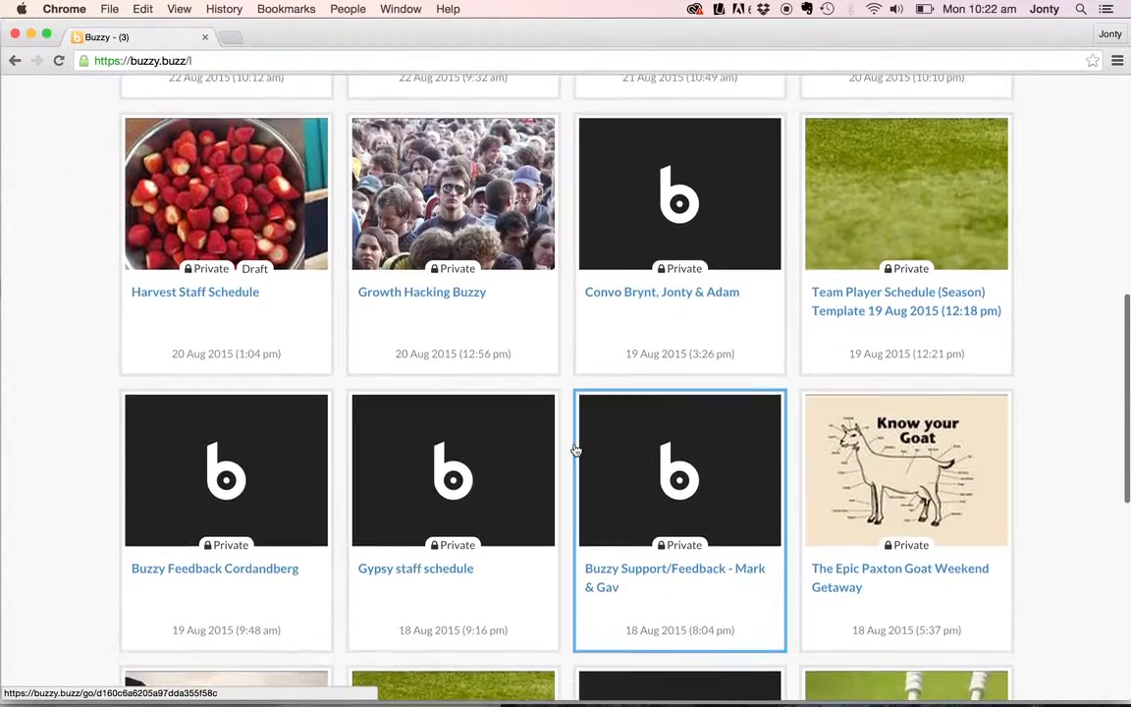
{"action": "scroll", "coordinate": [575, 450], "scroll_direction": "up", "scroll_amount": 8}
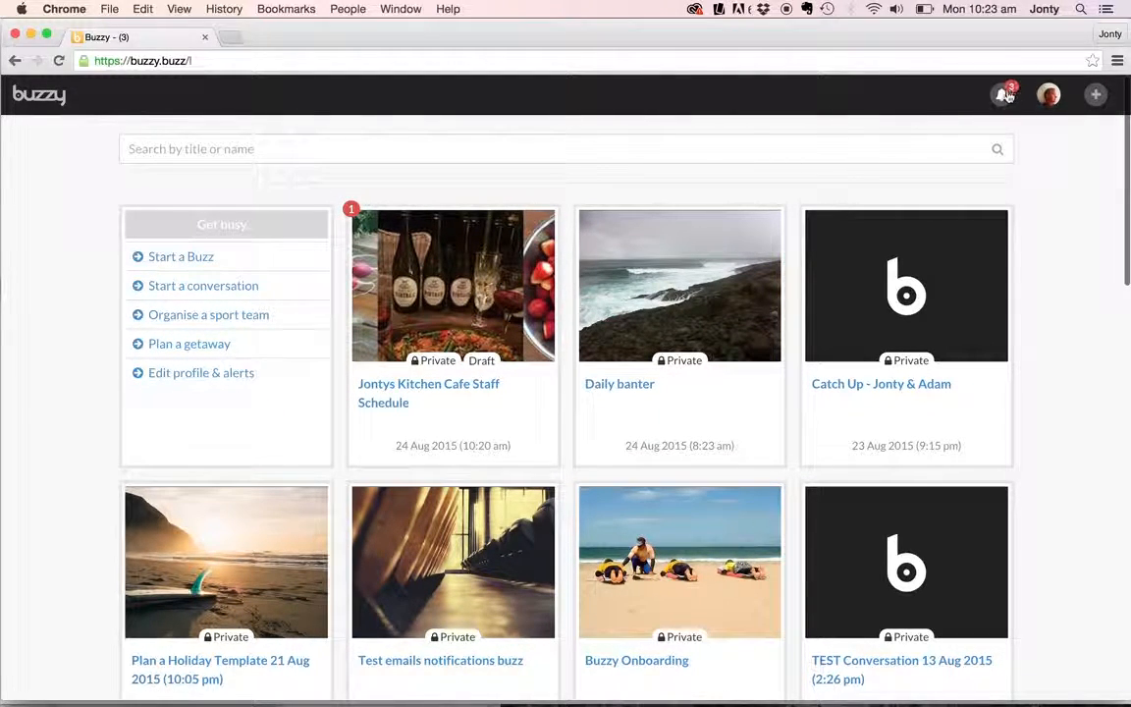
{"action": "left_click", "coordinate": [1003, 96]}
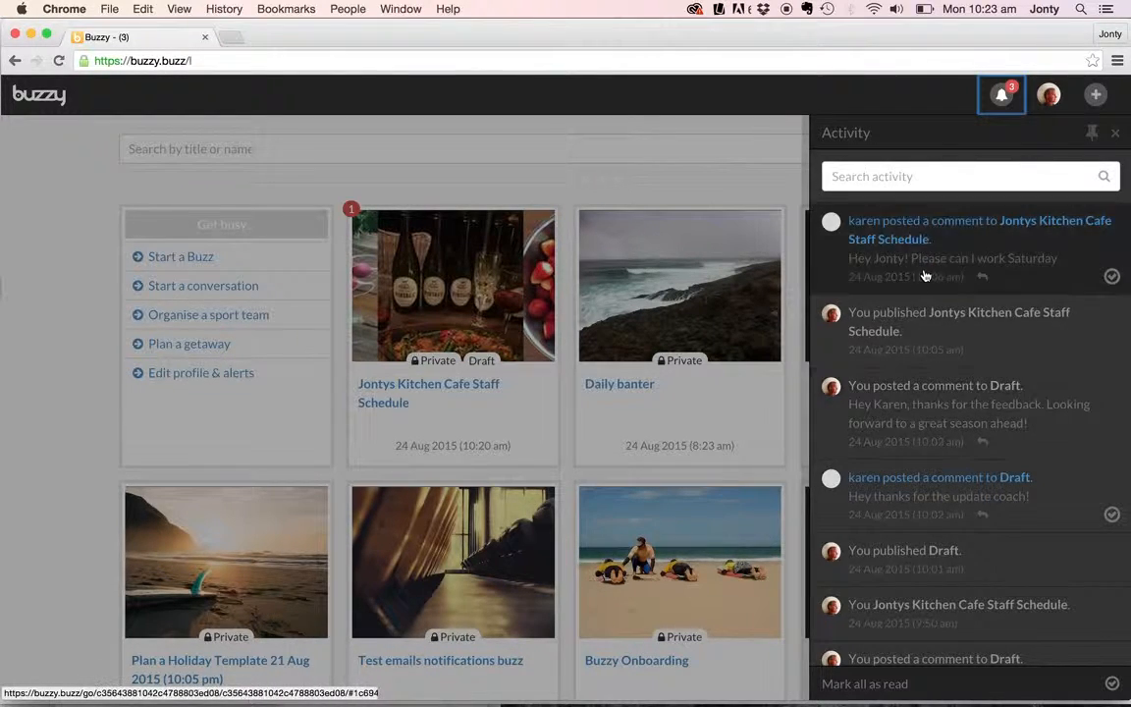
{"action": "left_click", "coordinate": [1000, 105]}
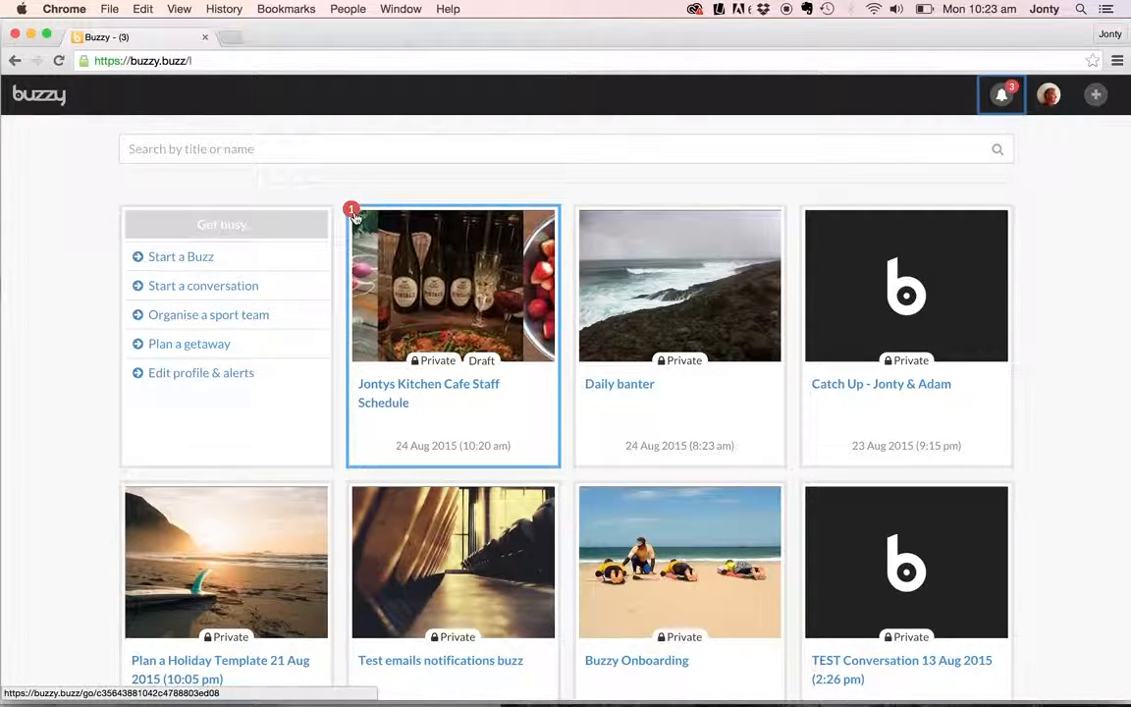
Create a new Buzz from the Team Player Schedule (Season) Template
{"action": "left_click", "coordinate": [175, 259]}
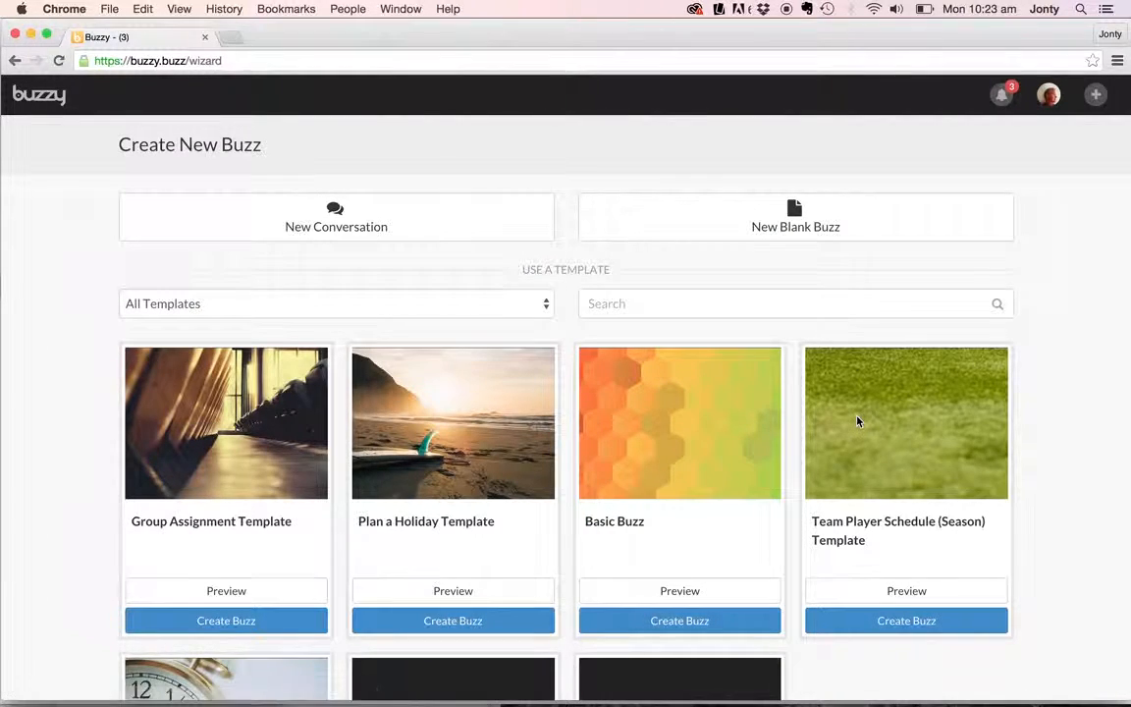
{"action": "scroll", "coordinate": [1106, 450], "scroll_direction": "down", "scroll_amount": 5}
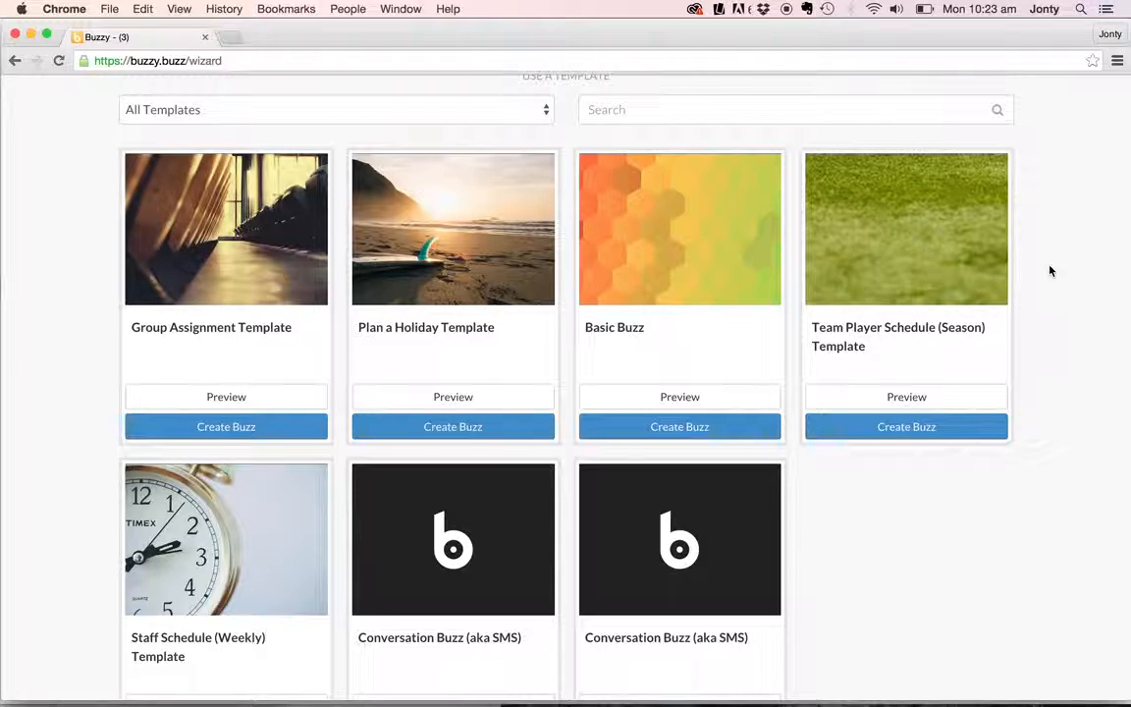
{"action": "left_click", "coordinate": [898, 429]}
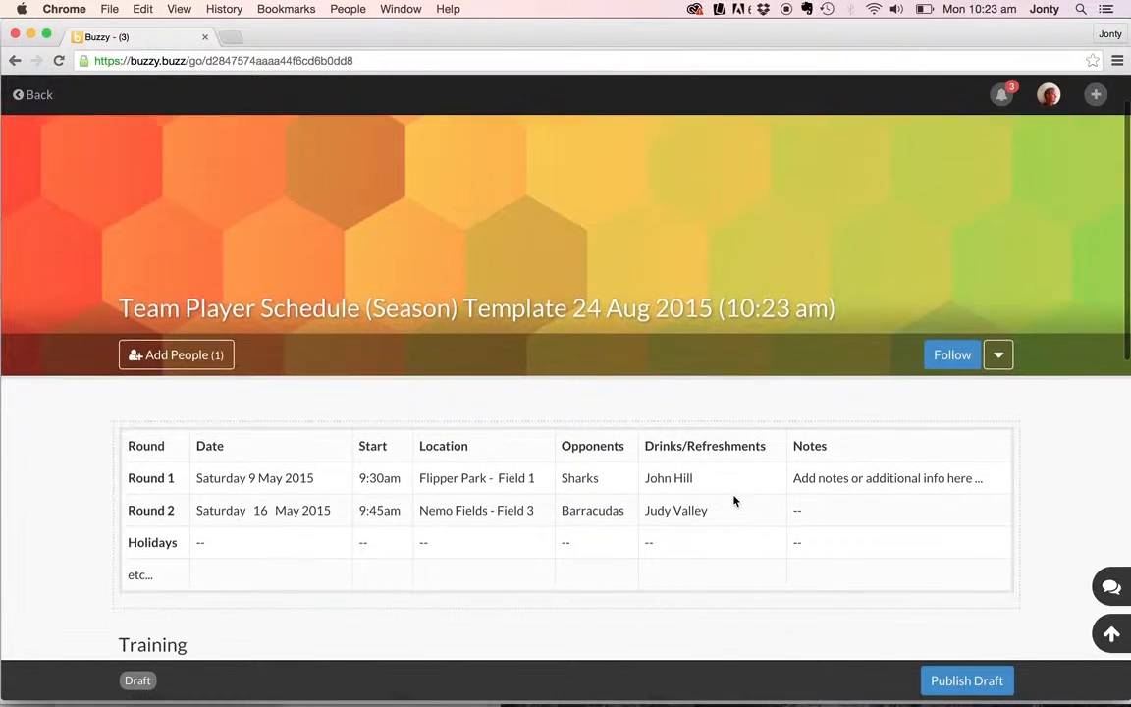
Look through the new Buzz's content, and start uploading a replacement for its cover image
{"action": "scroll", "coordinate": [733, 502], "scroll_direction": "down", "scroll_amount": 10}
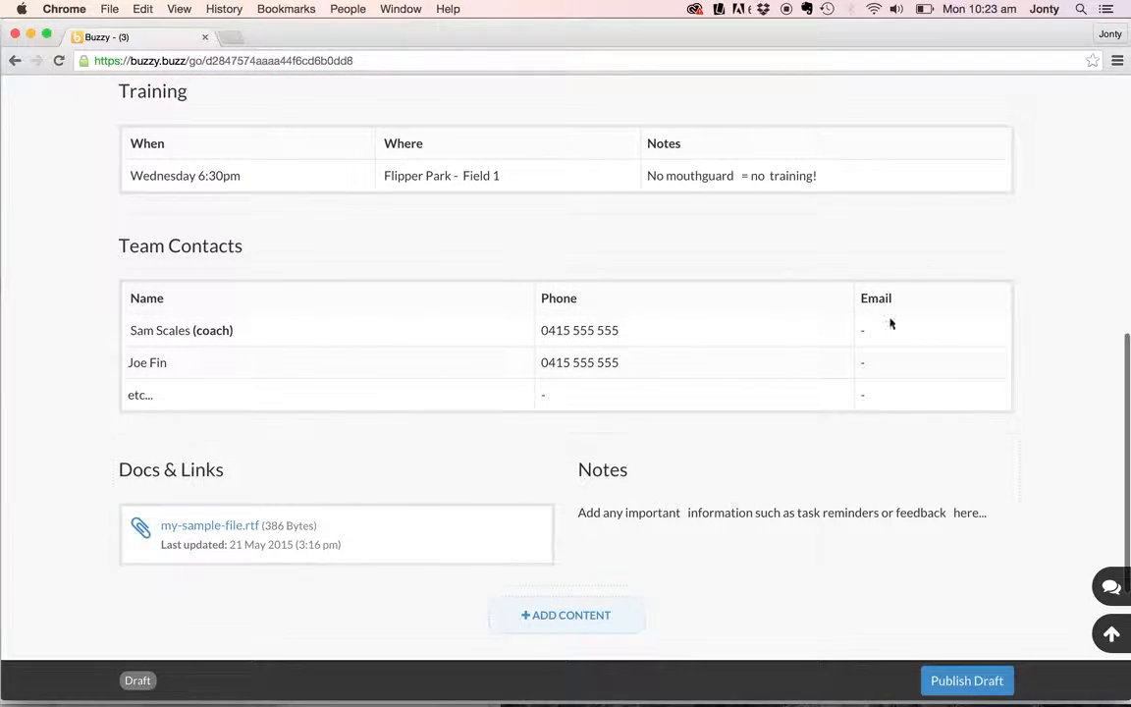
{"action": "scroll", "coordinate": [1022, 272], "scroll_direction": "down", "scroll_amount": 5}
{"action": "scroll", "coordinate": [1022, 272], "scroll_direction": "up", "scroll_amount": 15}
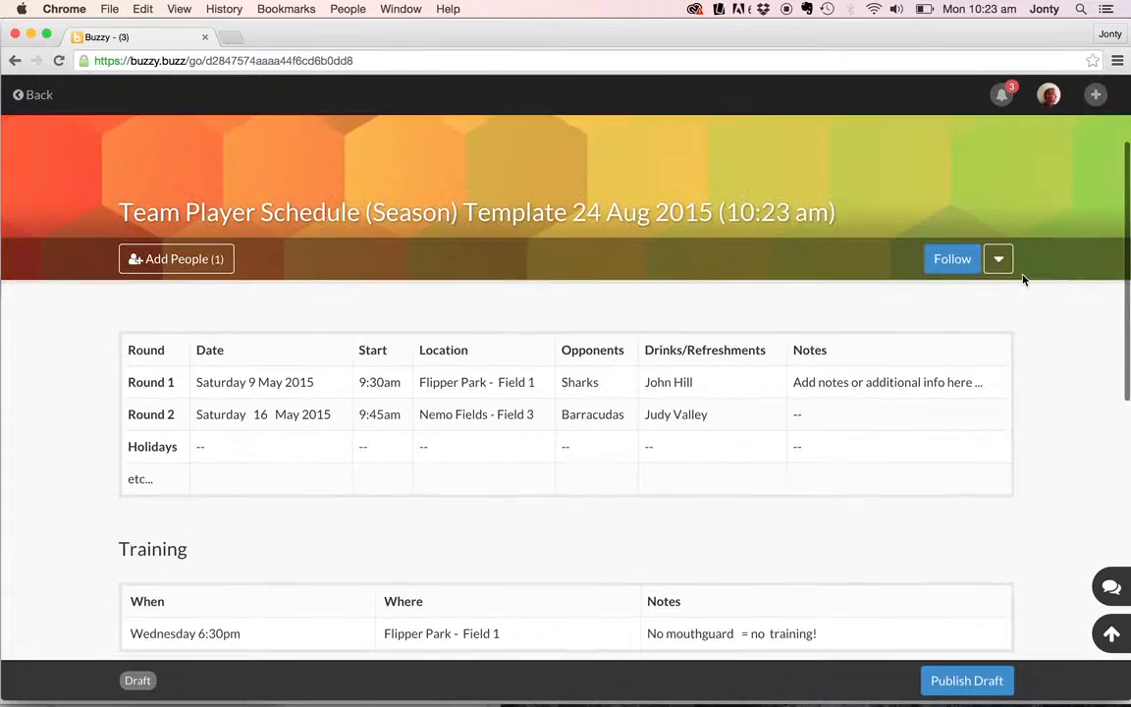
{"action": "scroll", "coordinate": [1022, 279], "scroll_direction": "up", "scroll_amount": 3}
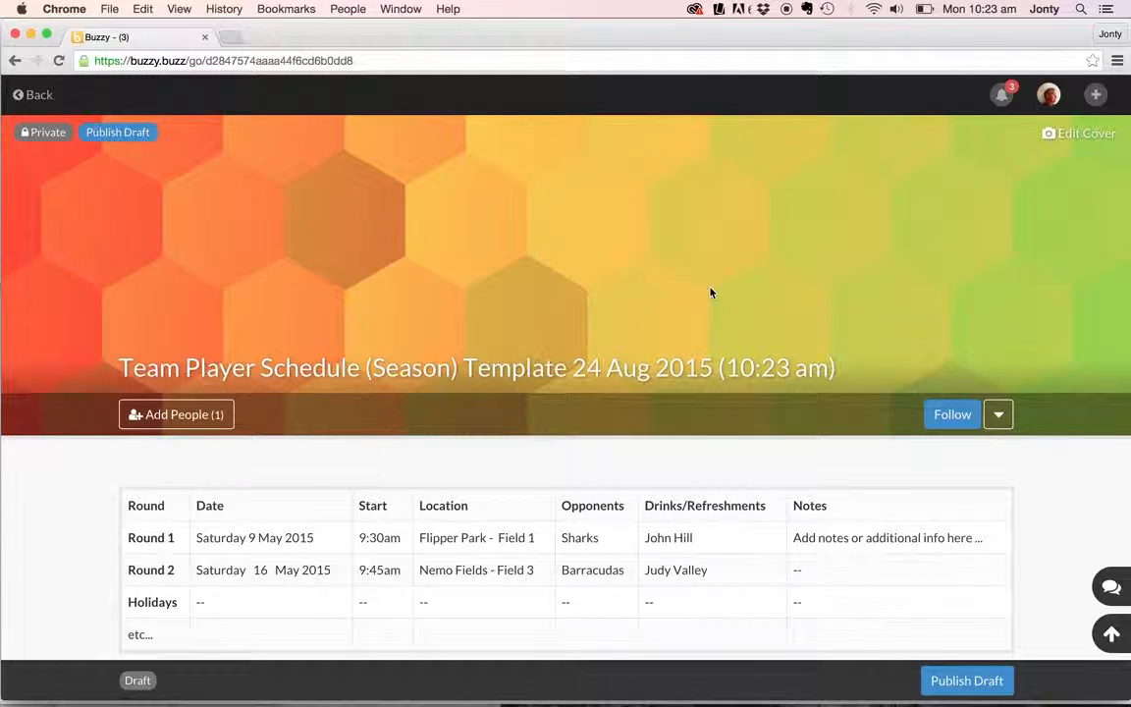
{"action": "left_click", "coordinate": [1074, 135]}
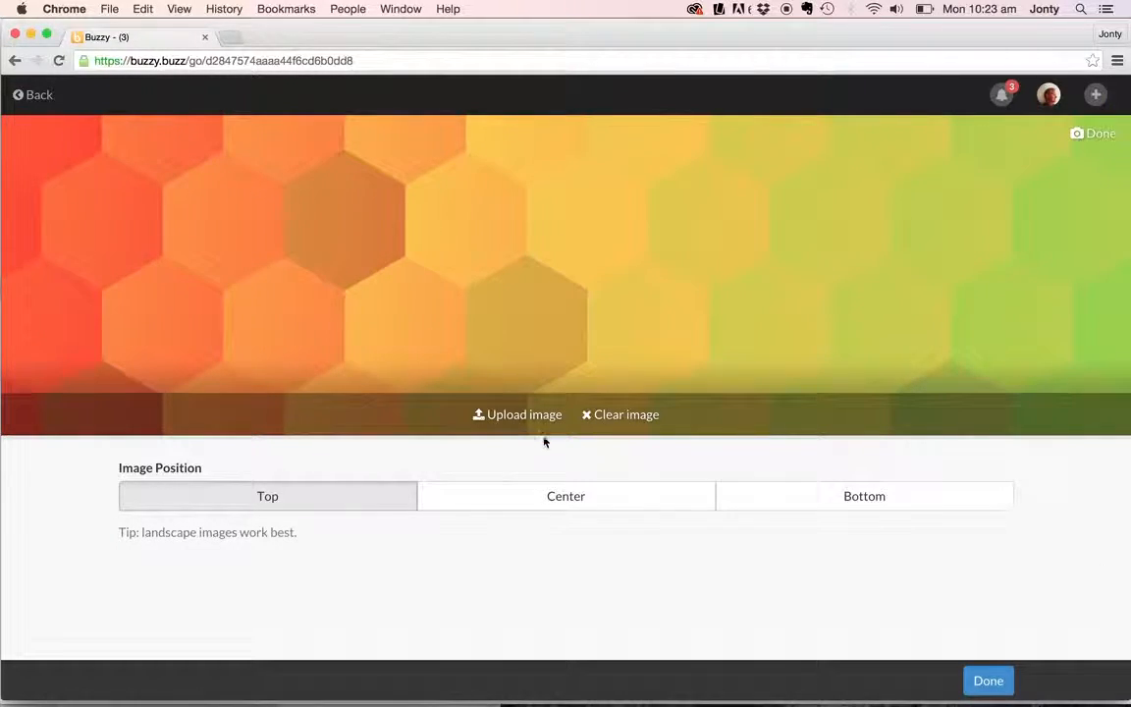
{"action": "left_click", "coordinate": [518, 416]}
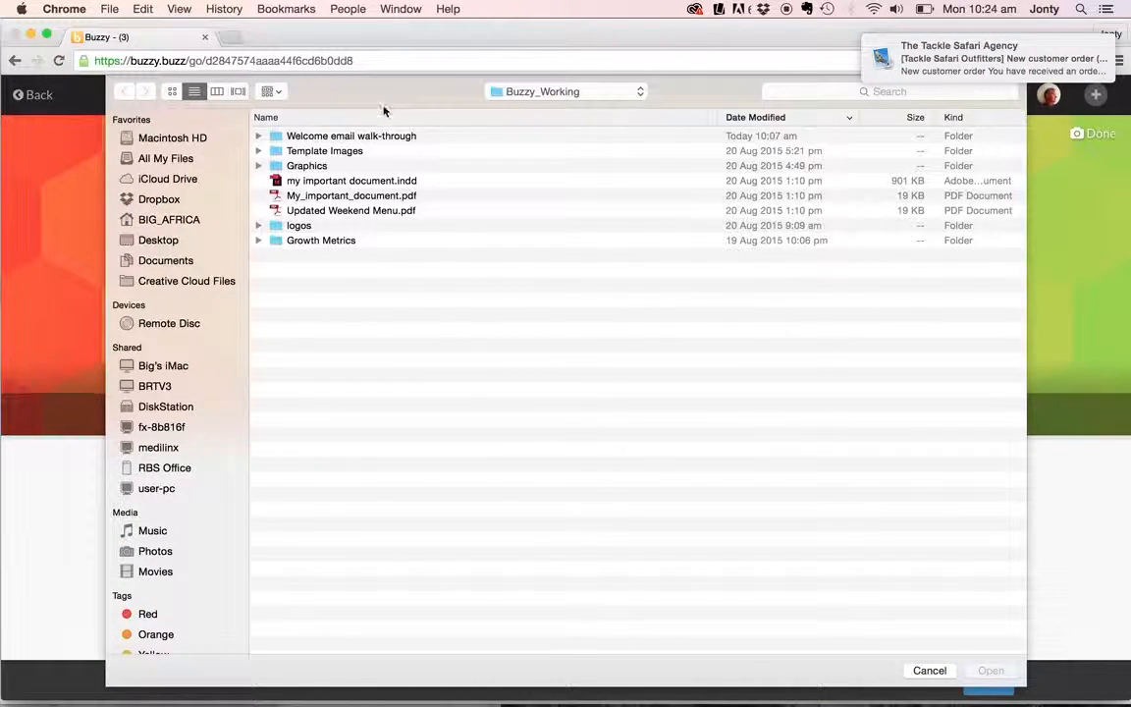
{"action": "left_click", "coordinate": [307, 166]}
{"action": "double_click", "coordinate": [320, 167]}
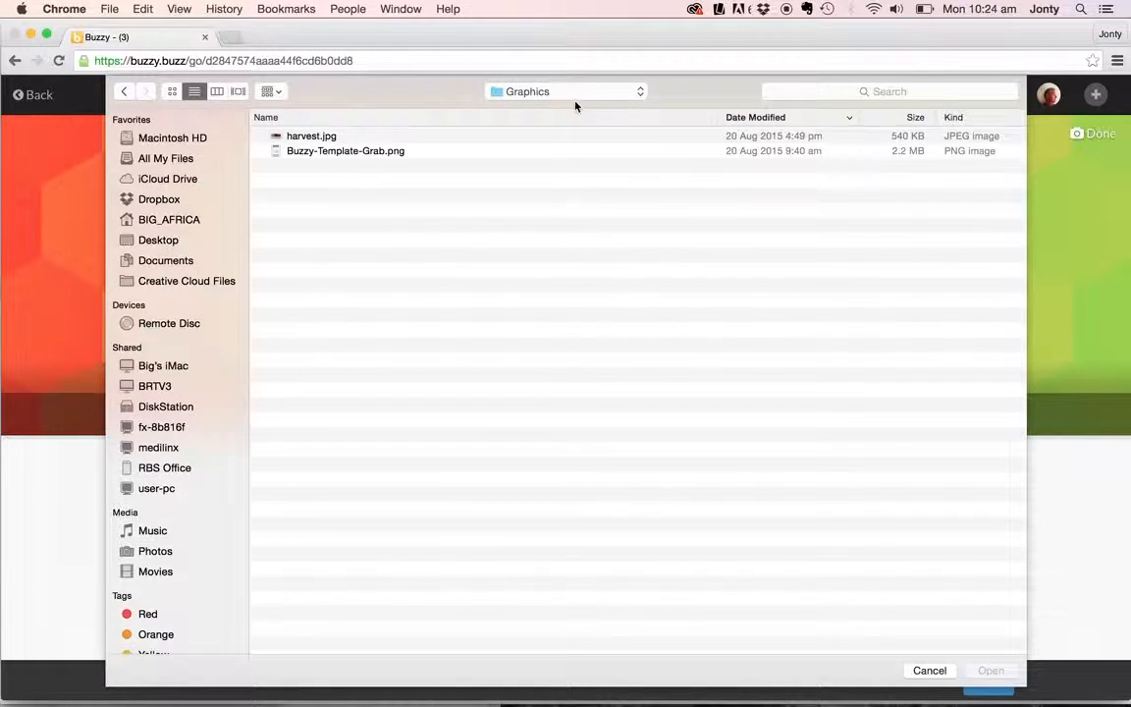
{"action": "left_click", "coordinate": [530, 93]}
{"action": "left_click", "coordinate": [535, 108]}
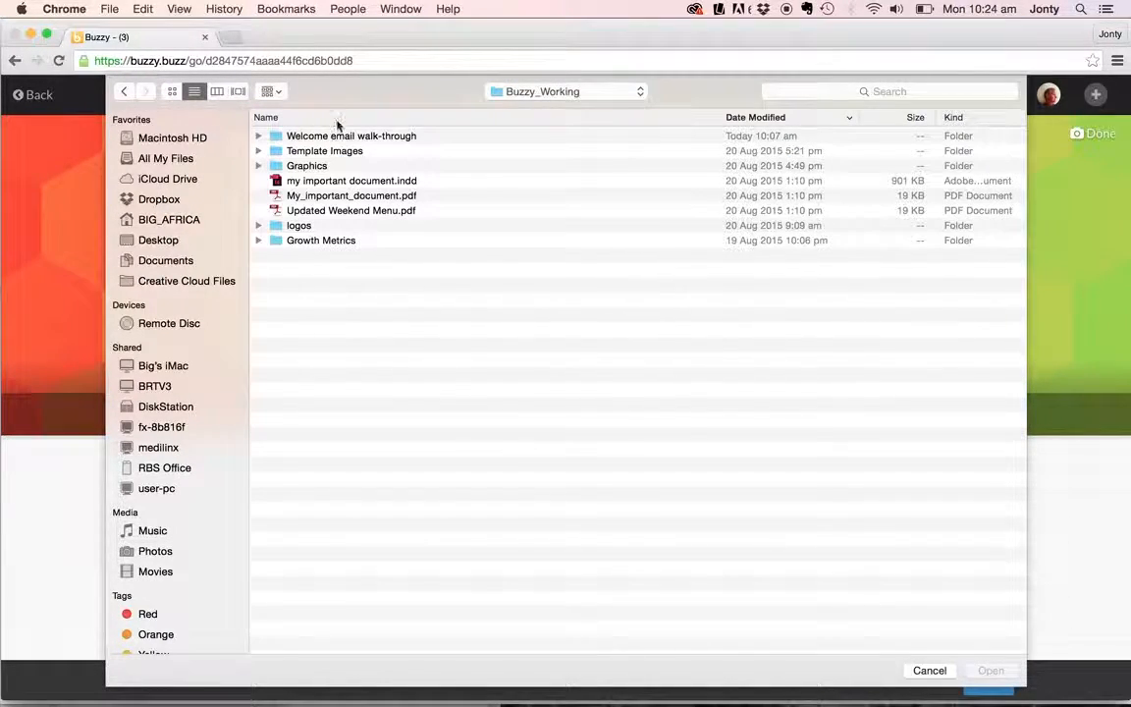
Use Cricket_Generic2.jpg from the Template Images folder as the cover image and set its position to Center
{"action": "double_click", "coordinate": [312, 152]}
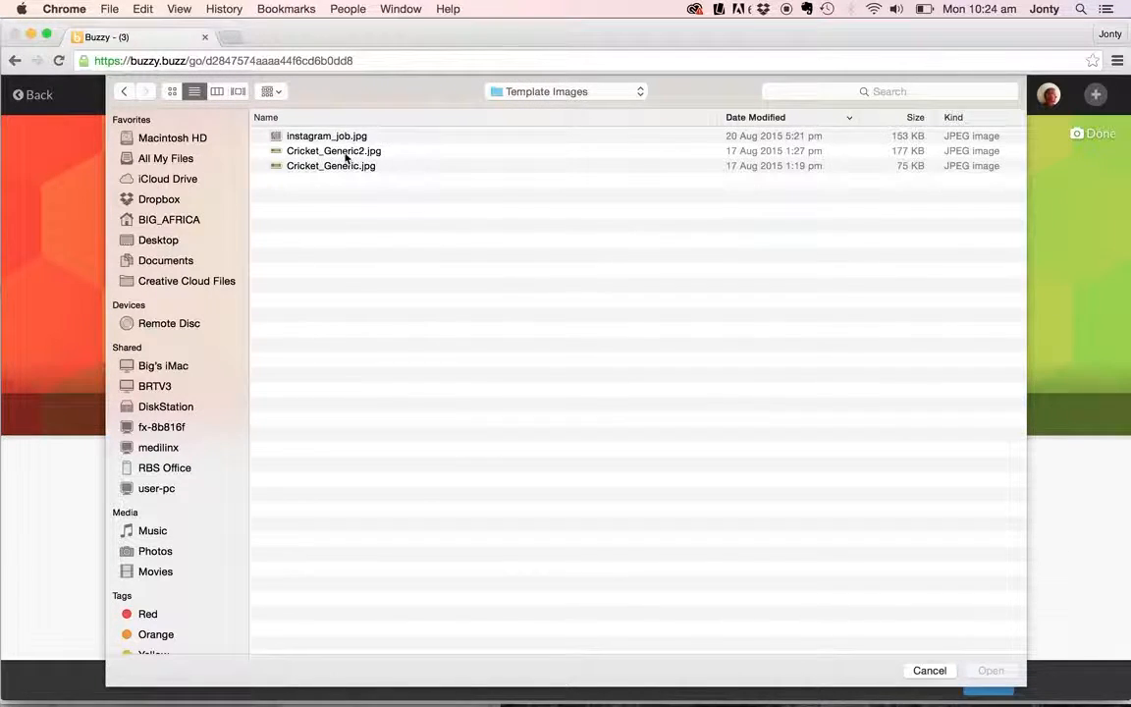
{"action": "left_click", "coordinate": [341, 152]}
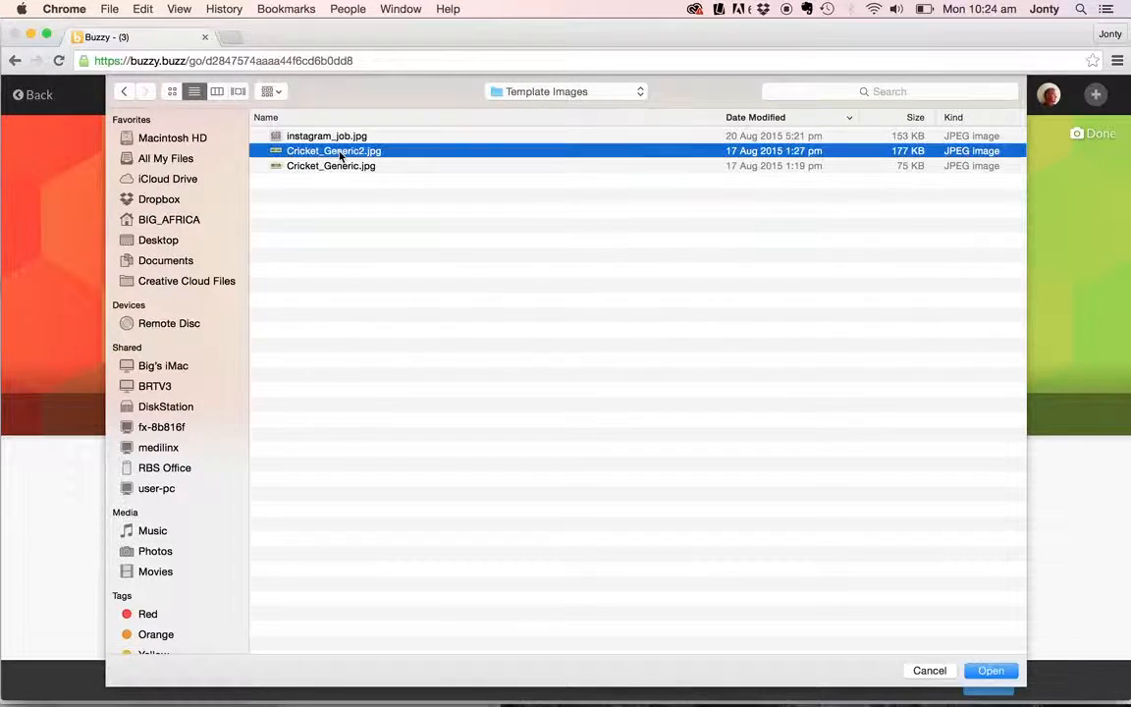
{"action": "left_click", "coordinate": [989, 670]}
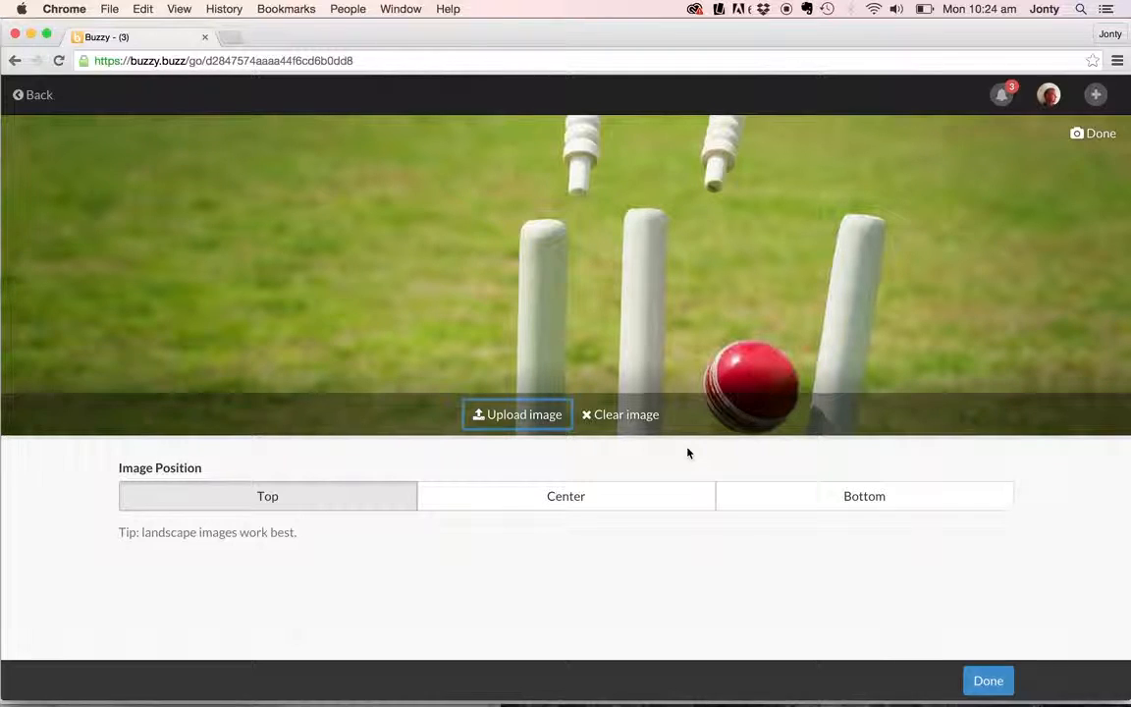
{"action": "left_click", "coordinate": [589, 495]}
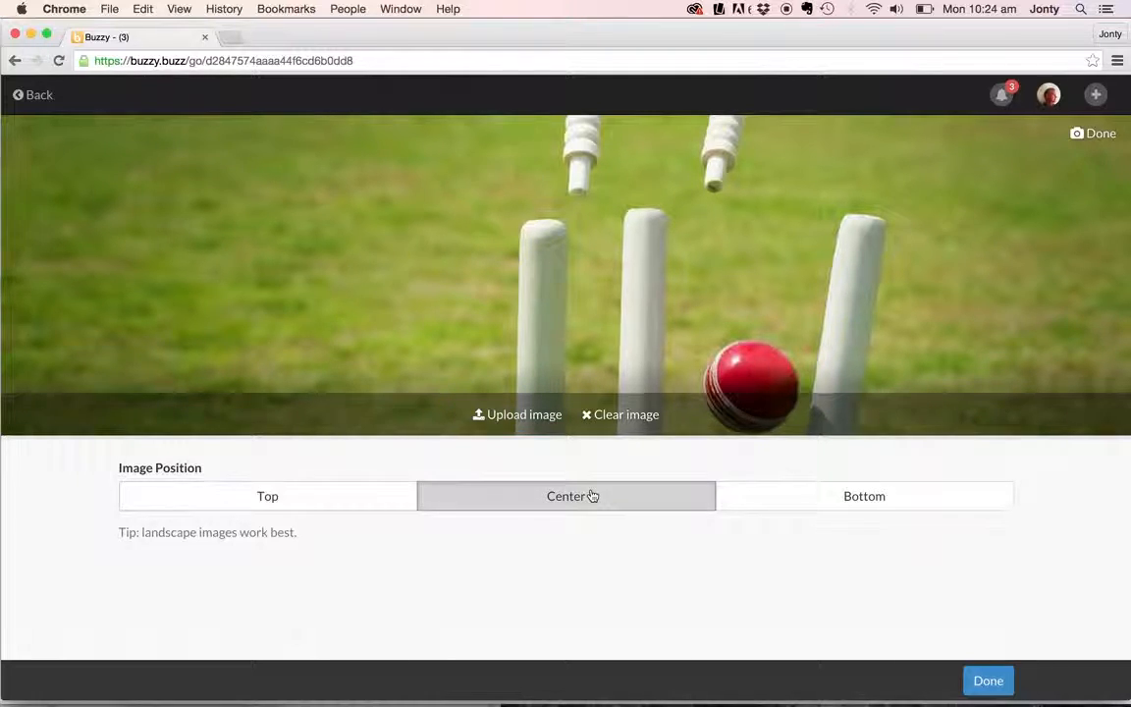
{"action": "left_click", "coordinate": [986, 681]}
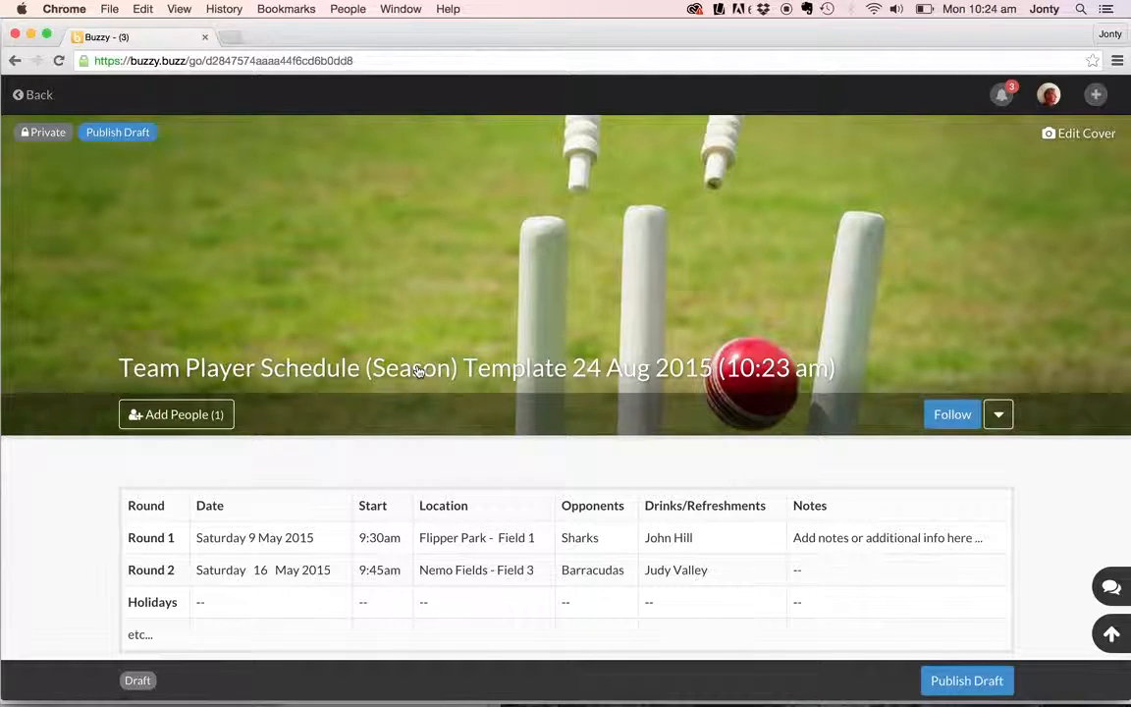
Add an existing contact to the Buzz's participants by searching for the person's name
{"action": "left_click", "coordinate": [180, 420]}
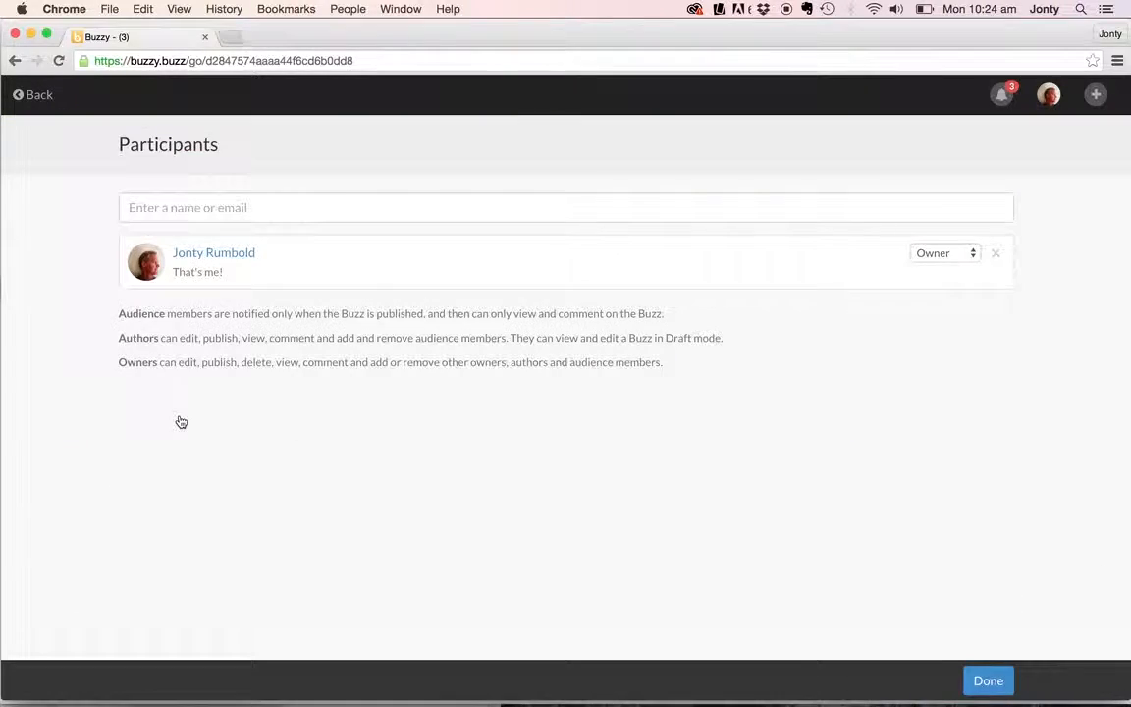
{"action": "left_click", "coordinate": [157, 208]}
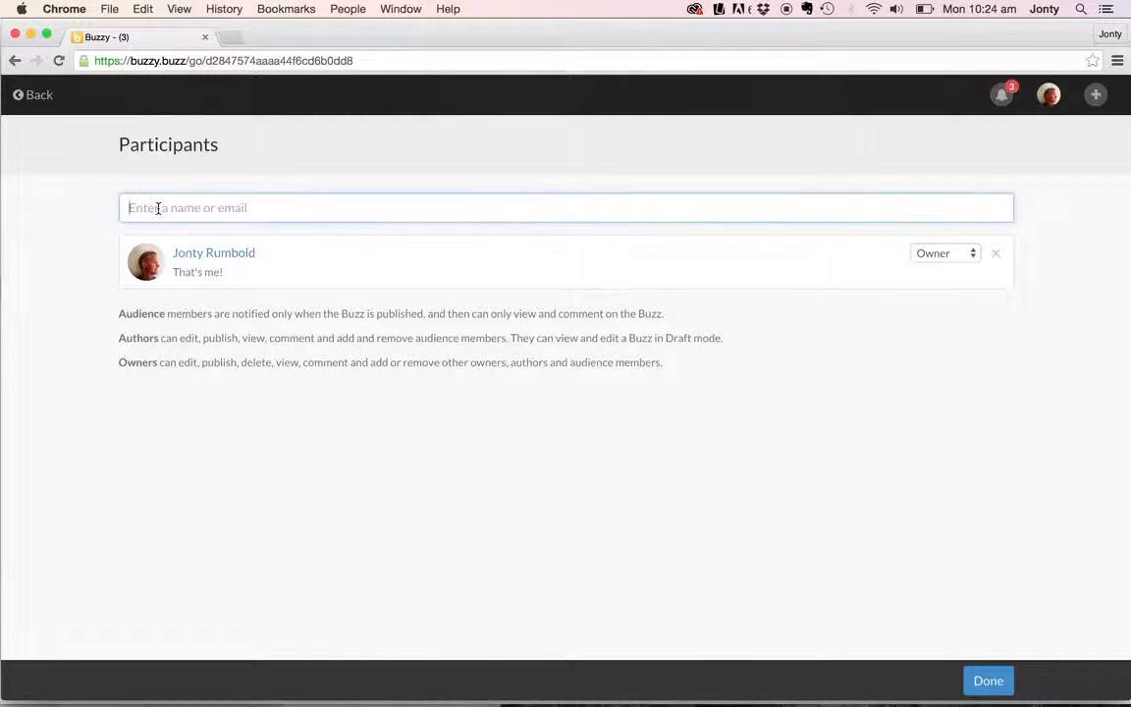
{"action": "type", "text": "karen"}
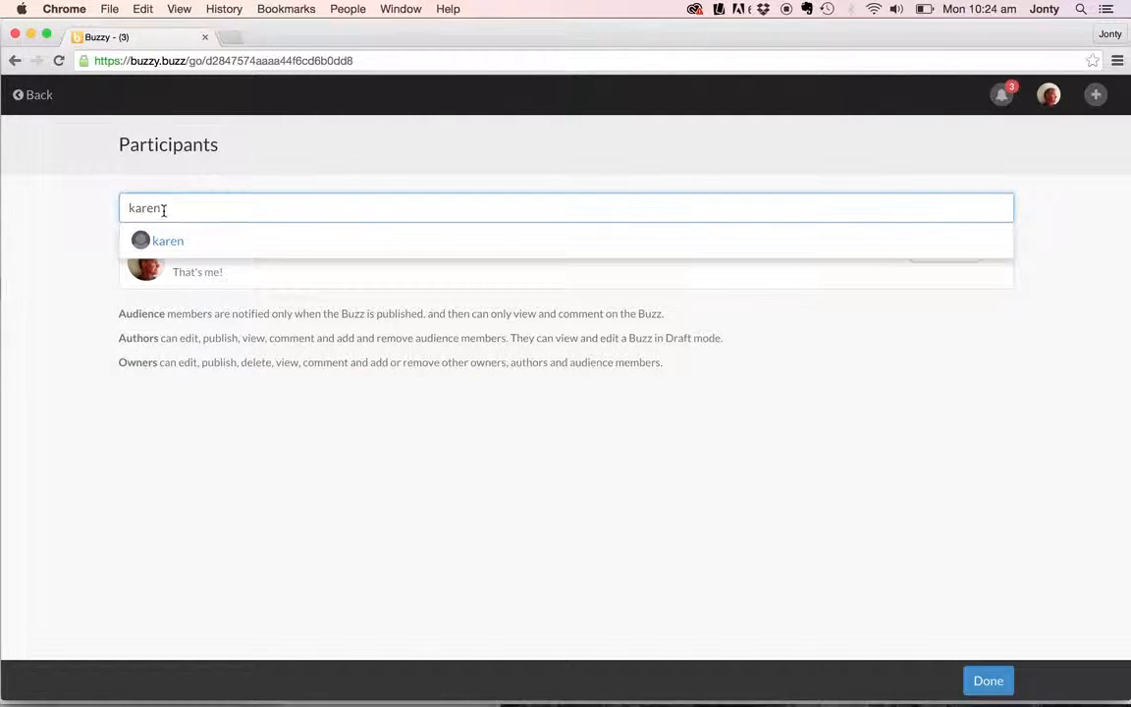
{"action": "left_click", "coordinate": [176, 243]}
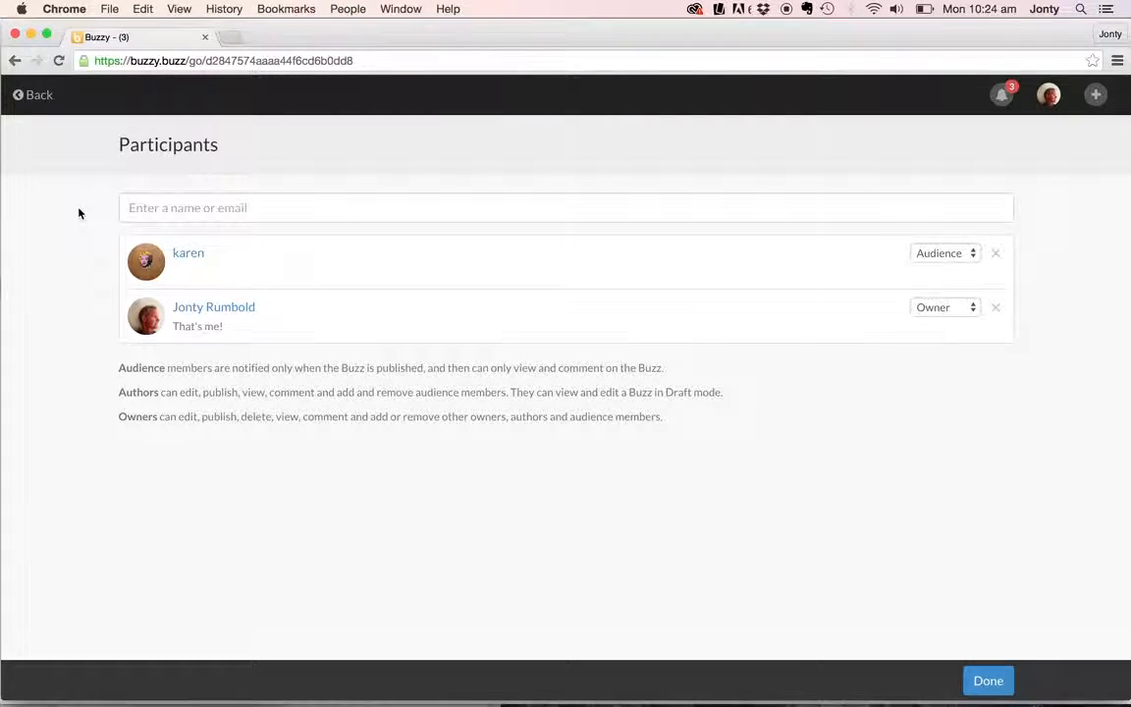
Review the available roles for both participants, keeping Audience and Owner, and return to the Buzz
{"action": "left_click", "coordinate": [965, 255]}
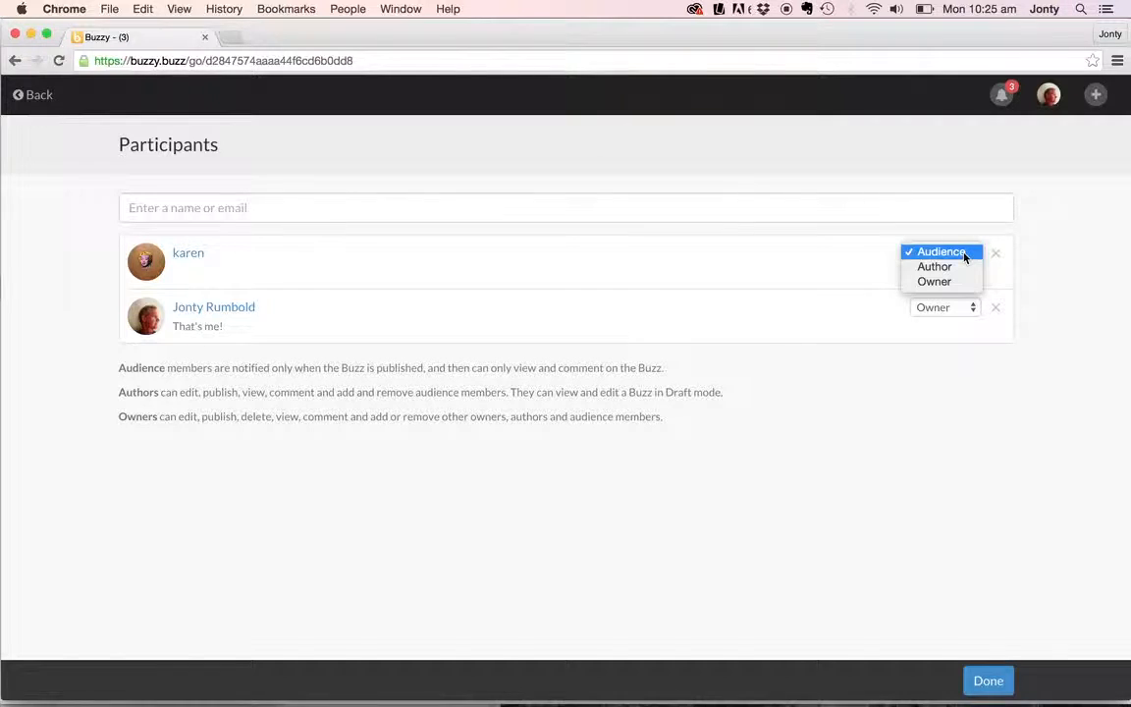
{"action": "left_click", "coordinate": [964, 258]}
{"action": "left_click", "coordinate": [944, 311]}
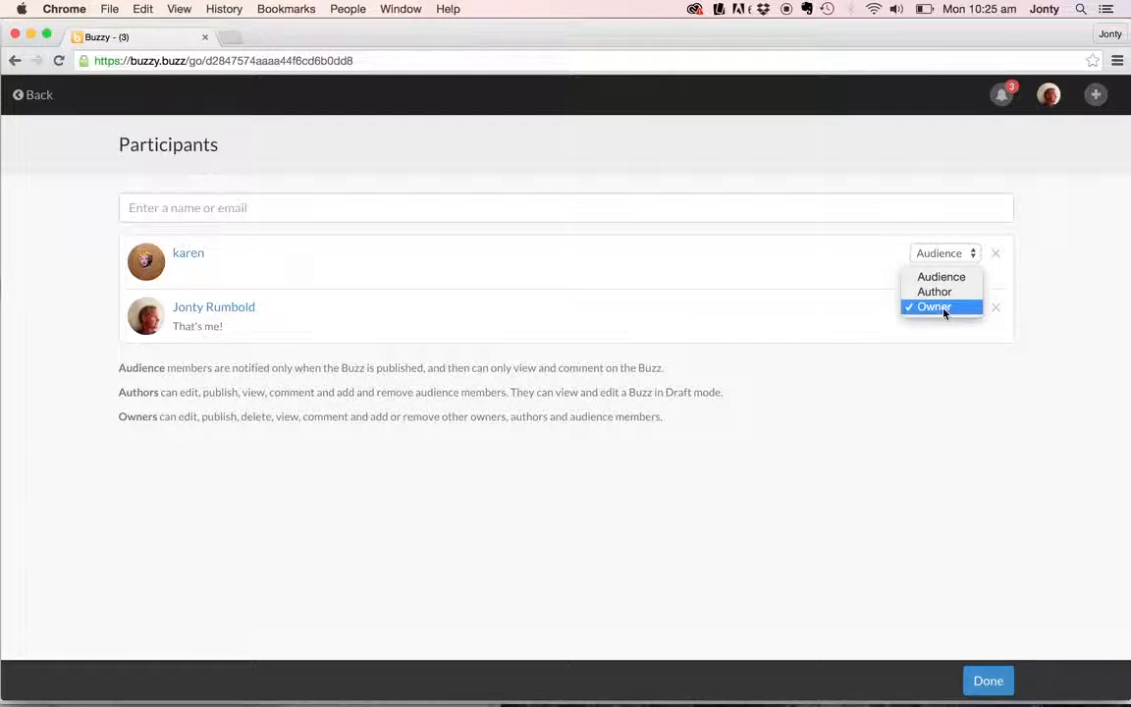
{"action": "left_click", "coordinate": [944, 310]}
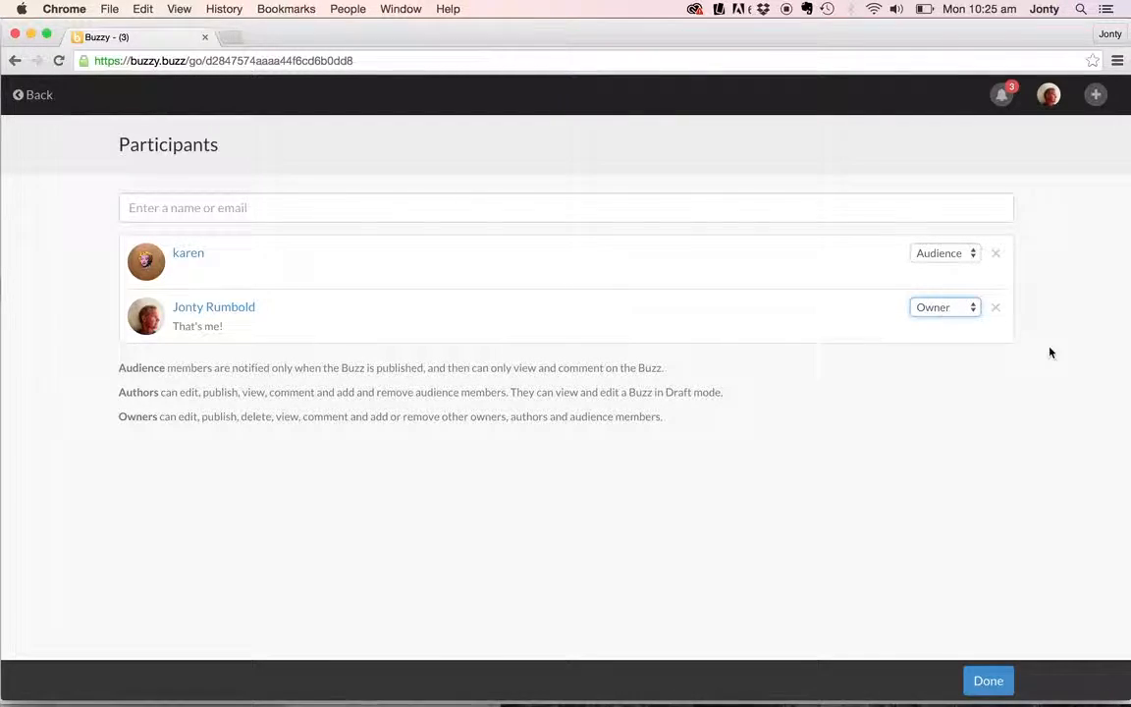
{"action": "left_click", "coordinate": [989, 680]}
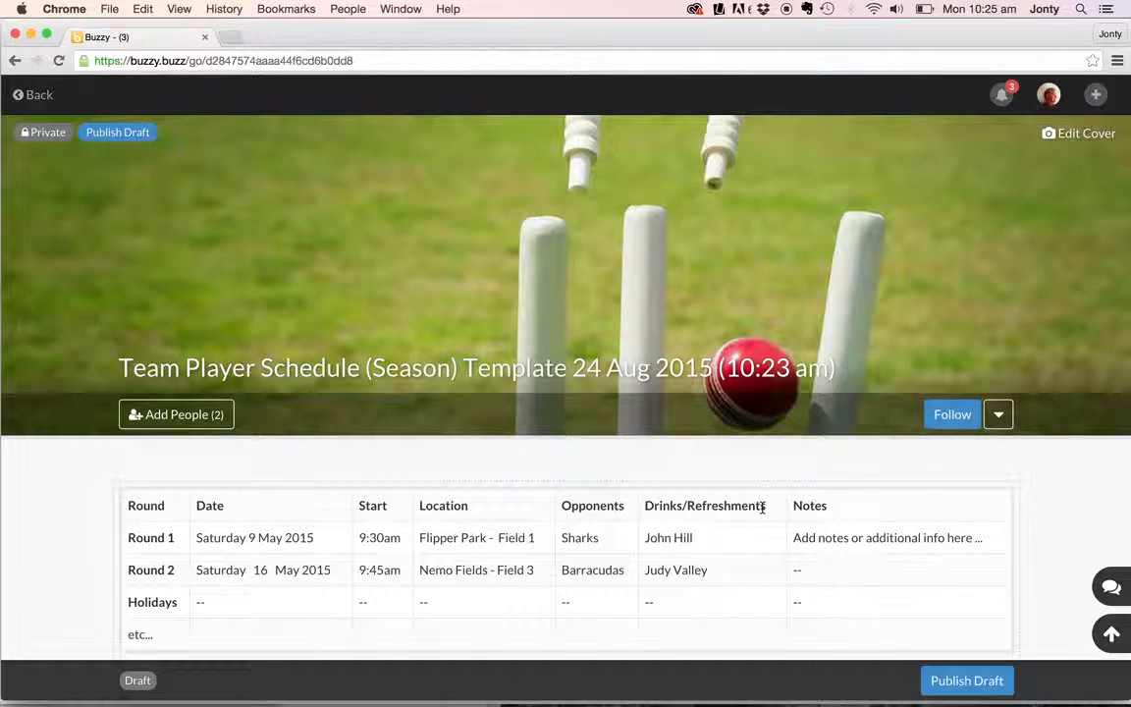
Try following the Buzz and unfollow it again, twice
{"action": "left_click", "coordinate": [959, 420]}
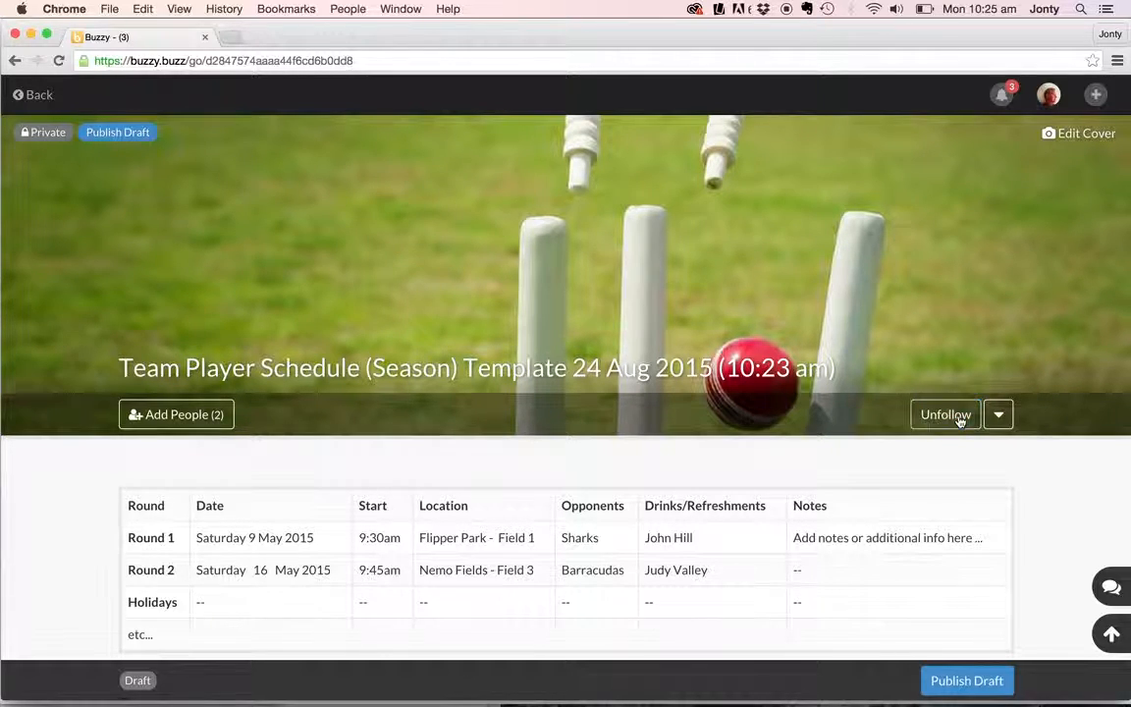
{"action": "left_click", "coordinate": [959, 421]}
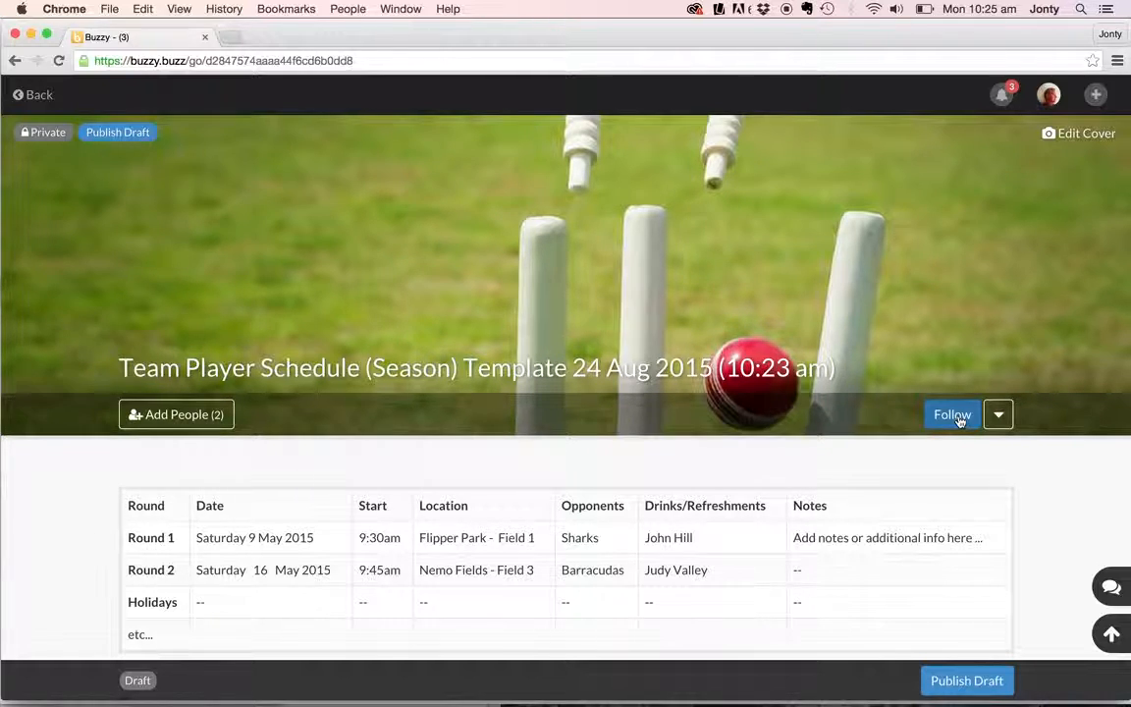
{"action": "left_click", "coordinate": [952, 415]}
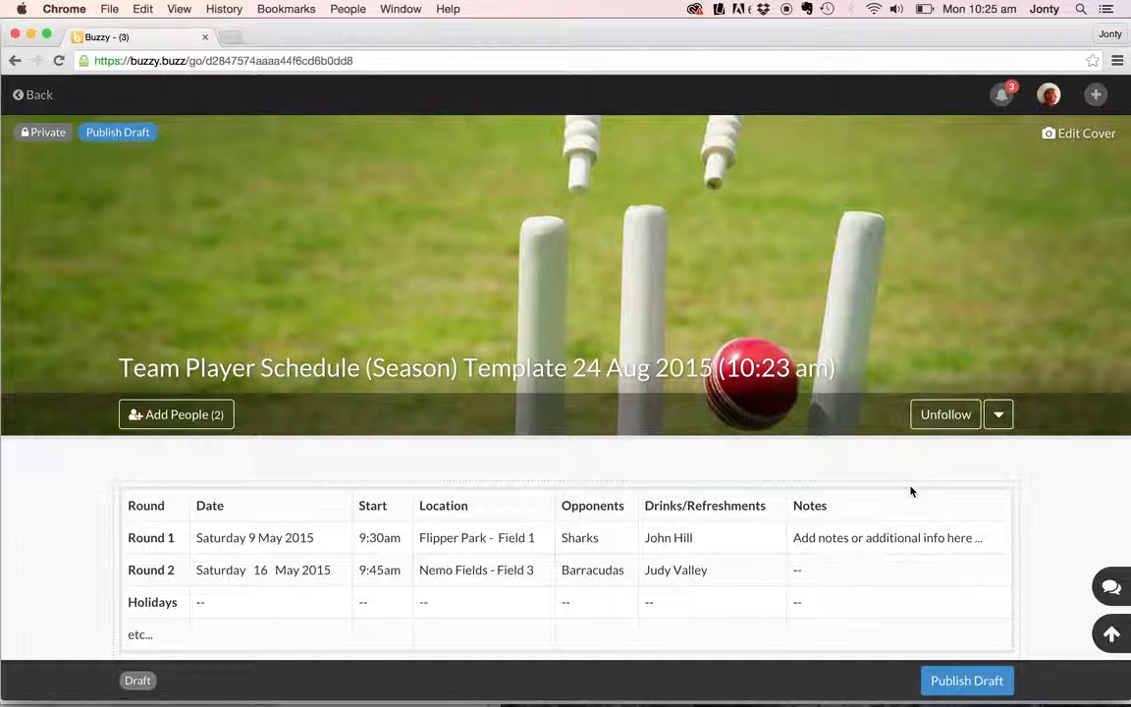
{"action": "left_click", "coordinate": [948, 418]}
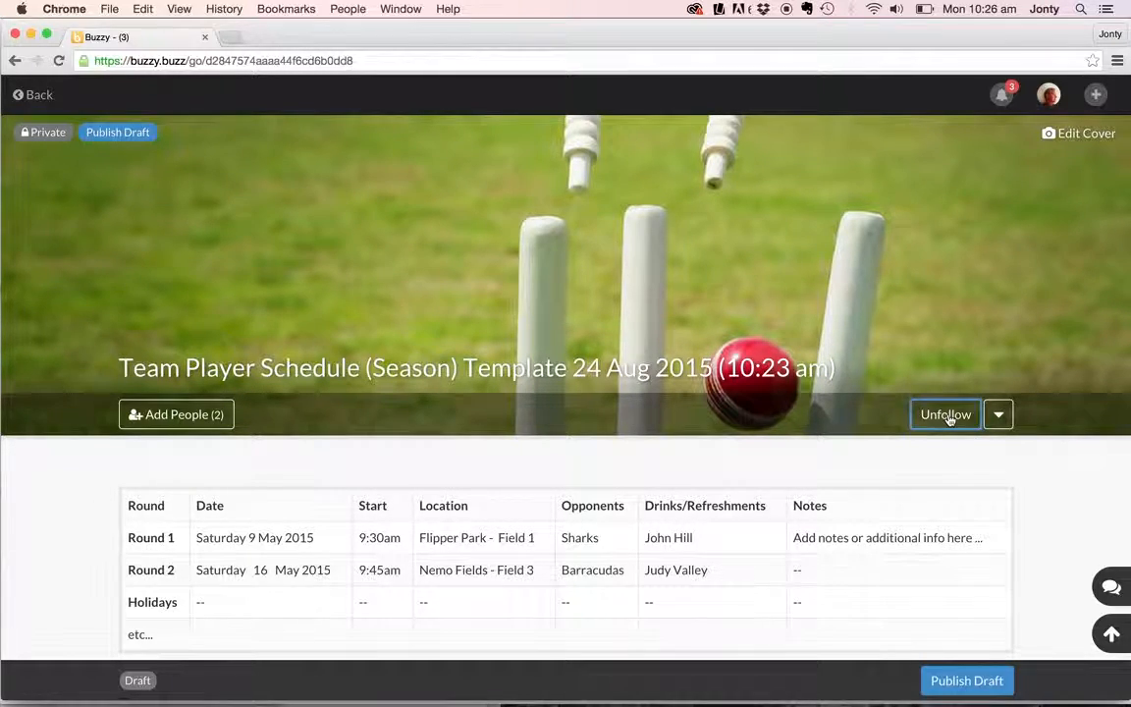
Change the Buzz's title in its settings to "Newport Barracudas Cricket Schedule 2015" and return to the Buzz
{"action": "left_click", "coordinate": [999, 416]}
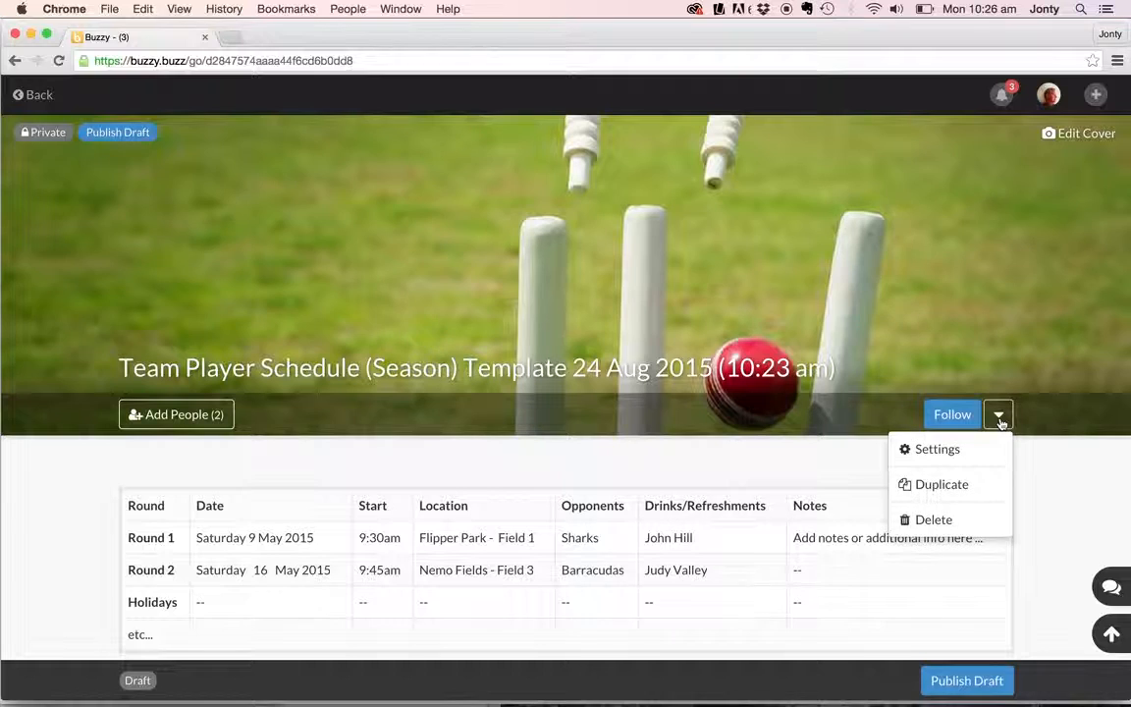
{"action": "left_click", "coordinate": [937, 450]}
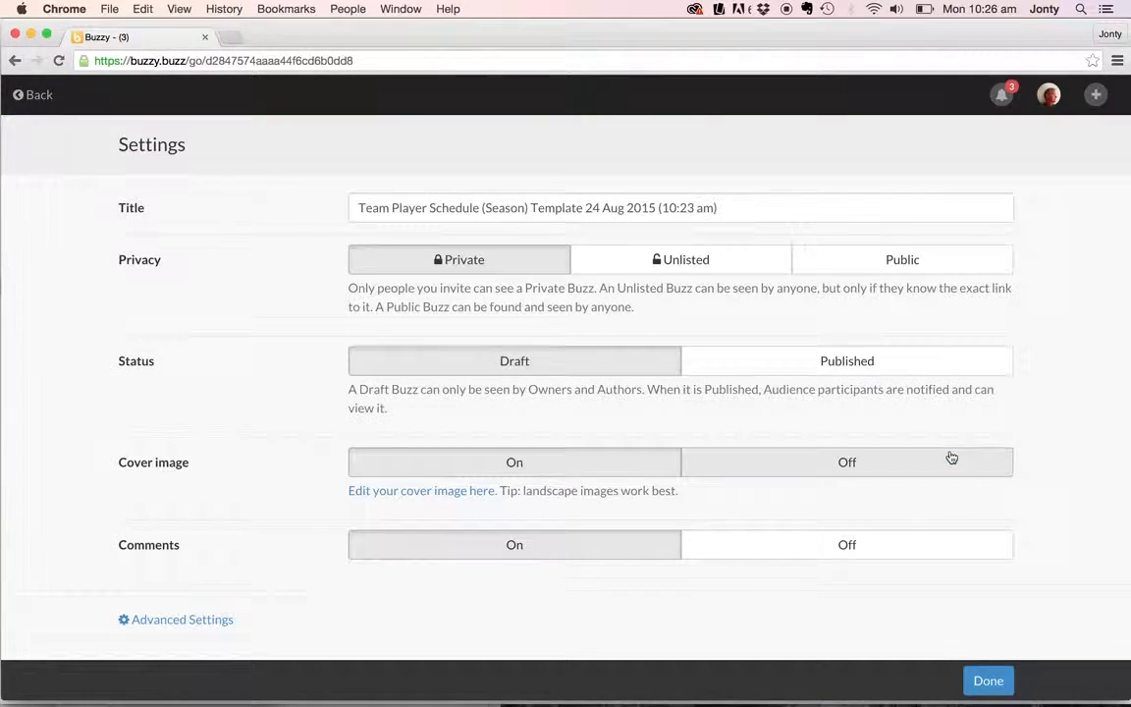
{"action": "left_click_drag", "start_coordinate": [725, 206], "coordinate": [287, 213]}
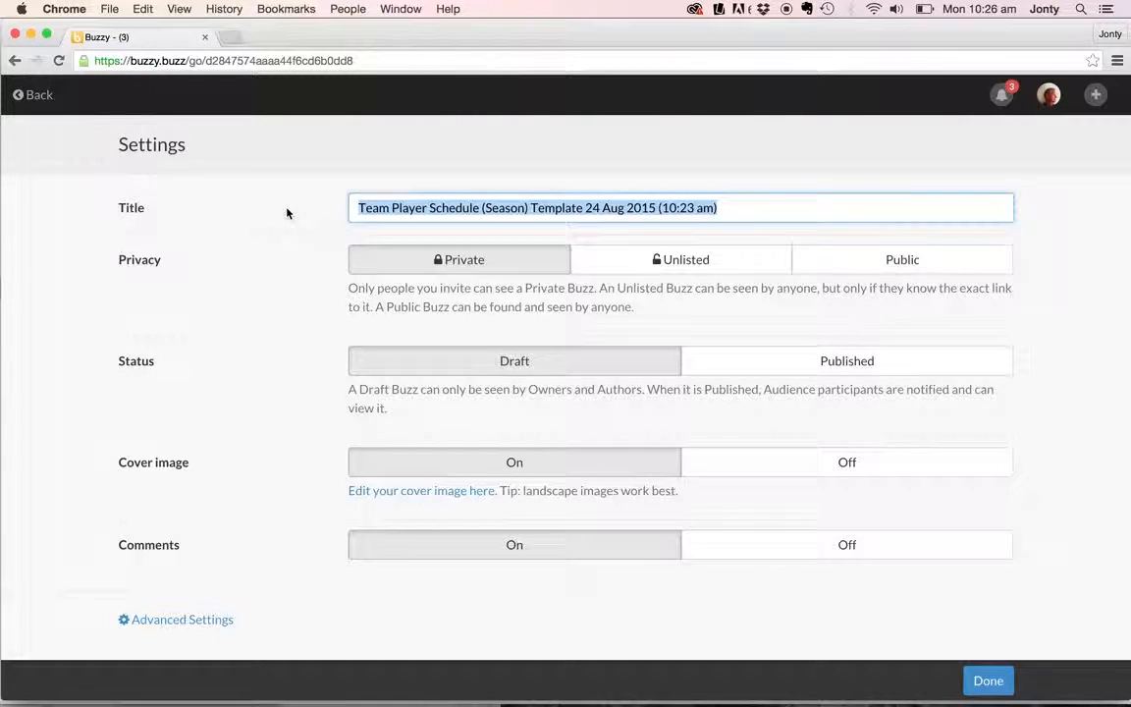
{"action": "type", "text": "Newpor"}
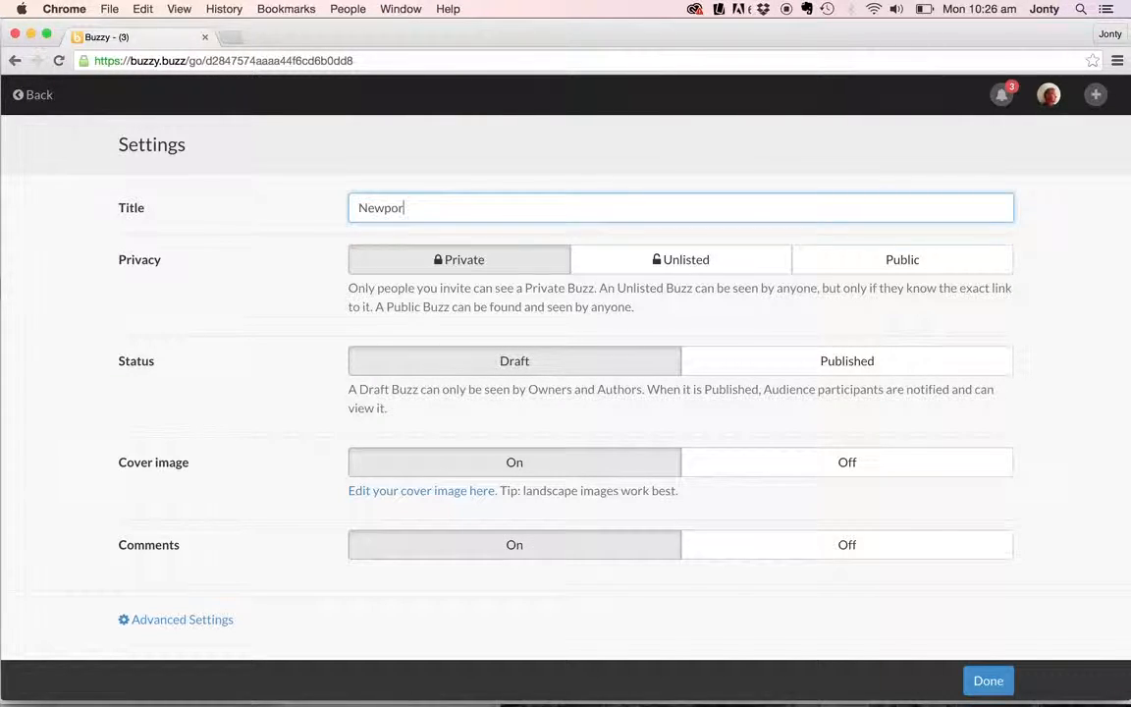
{"action": "type", "text": "t Barr"}
{"action": "type", "text": "acudas"}
{"action": "type", "text": " Cricket Sch"}
{"action": "type", "text": "deul"}
{"action": "key", "text": "BackSpace"}
{"action": "key", "text": "BackSpace"}
{"action": "type", "text": "dul"}
{"action": "type", "text": "dule 2"}
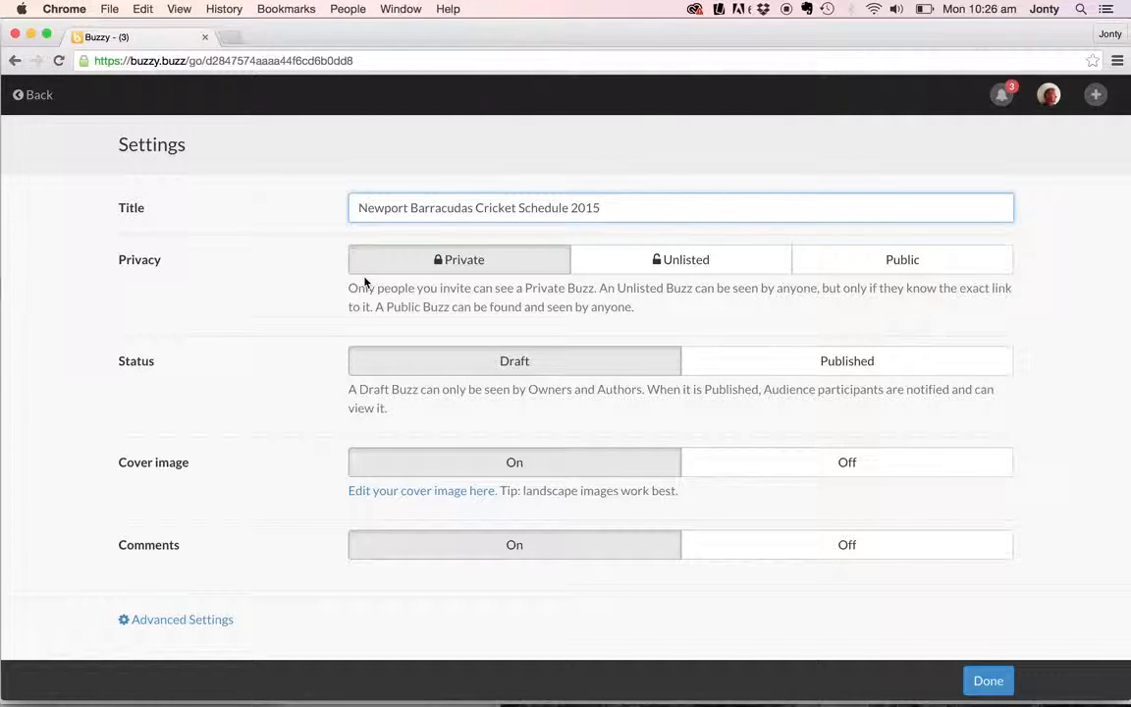
{"action": "scroll", "coordinate": [270, 341], "scroll_direction": "down", "scroll_amount": 1}
{"action": "left_click", "coordinate": [988, 680]}
Insert a new empty row below the Round 1 row in the schedule table
{"action": "scroll", "coordinate": [779, 542], "scroll_direction": "down", "scroll_amount": 5}
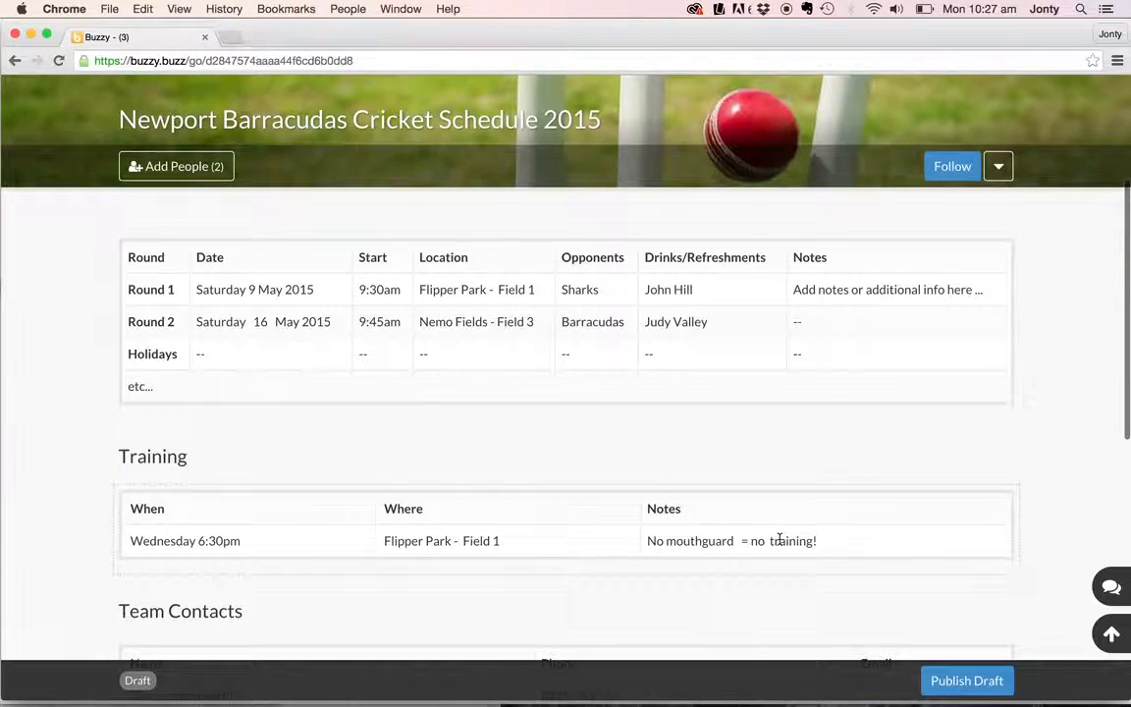
{"action": "left_click", "coordinate": [221, 289]}
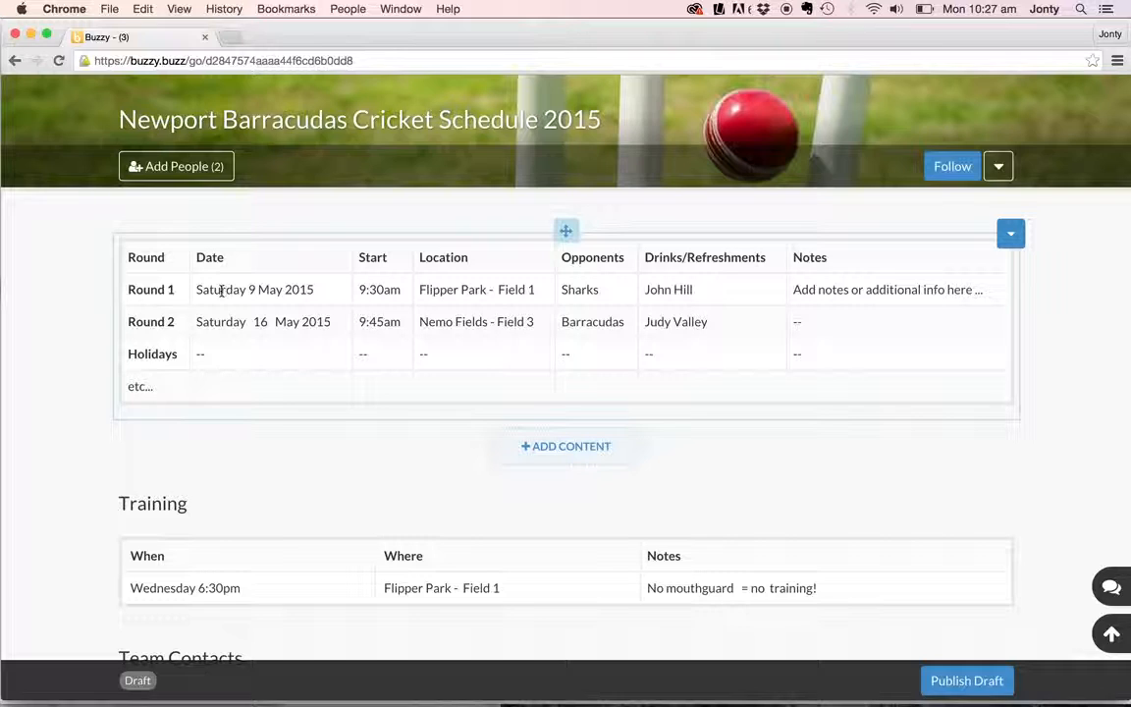
{"action": "left_click", "coordinate": [313, 290]}
{"action": "left_click", "coordinate": [314, 314]}
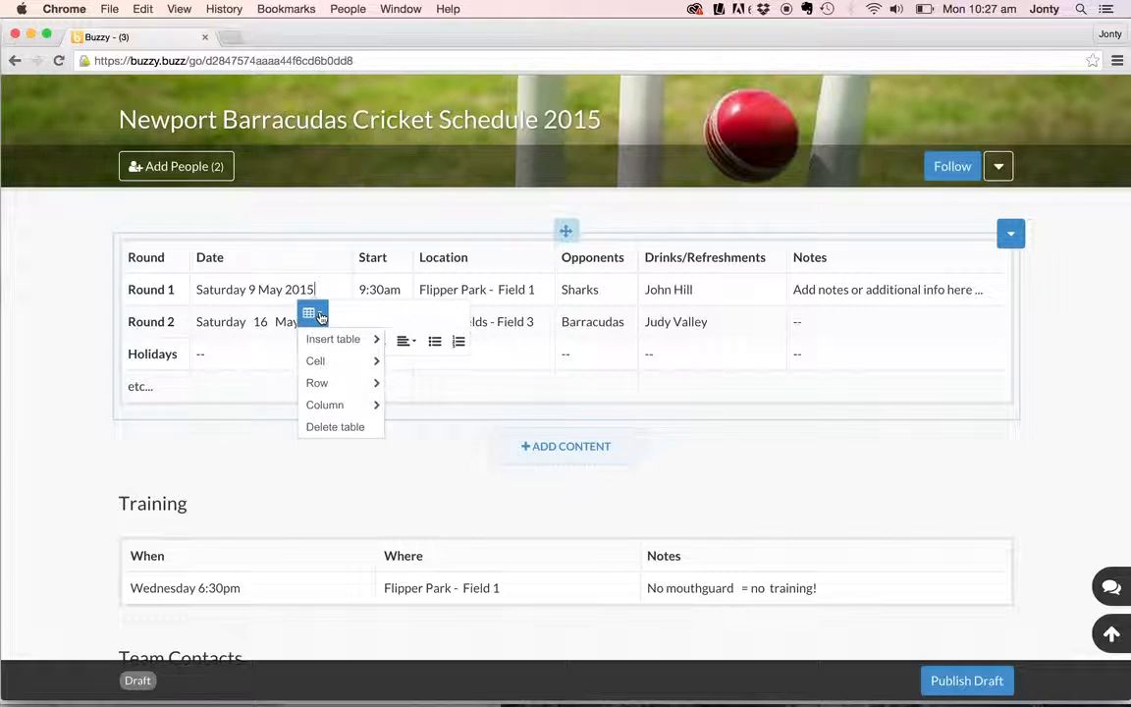
{"action": "mouse_move", "coordinate": [334, 371]}
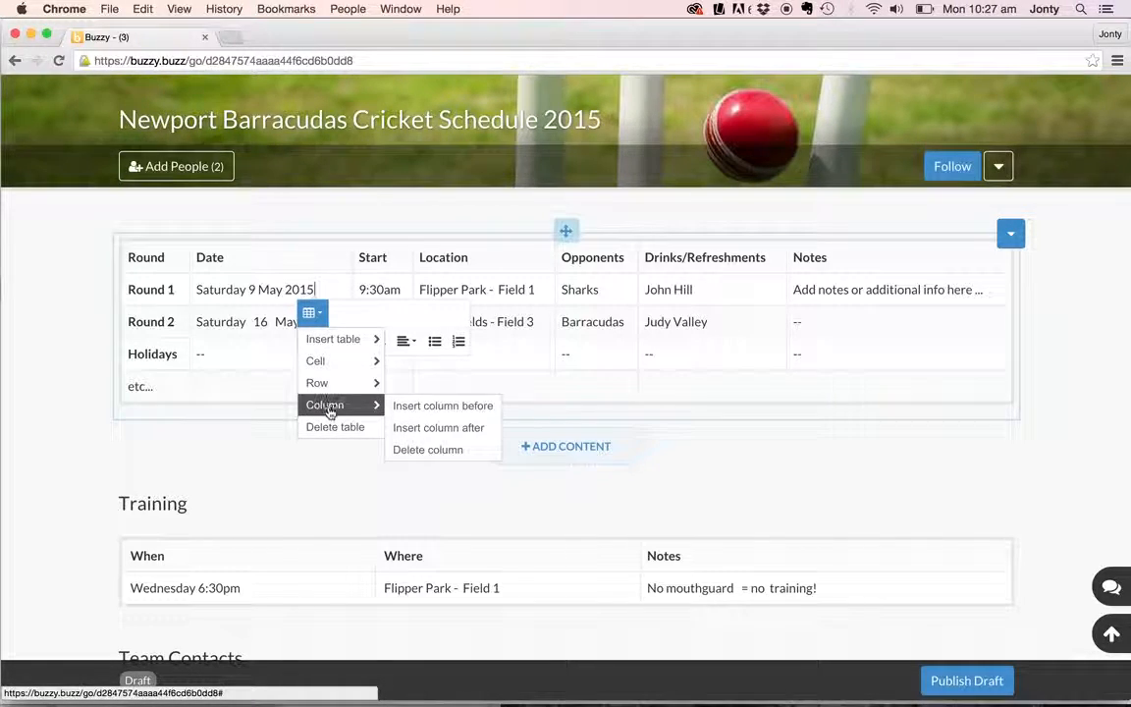
{"action": "left_click", "coordinate": [424, 406]}
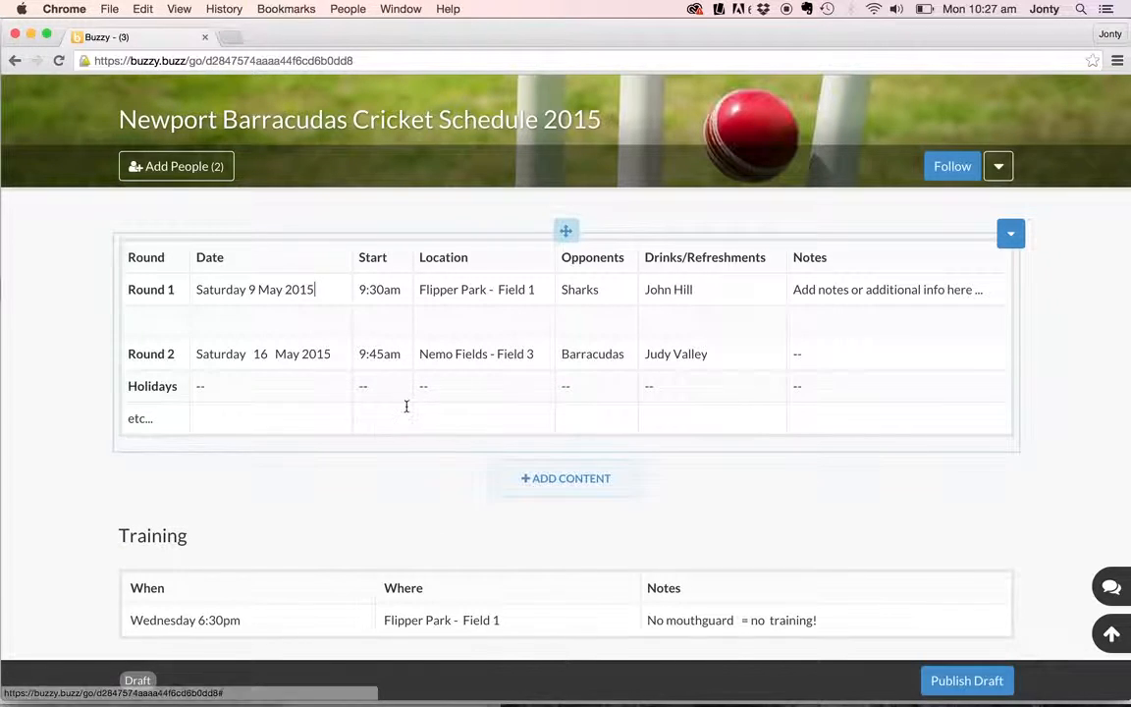
Fill the new row with the date "Friday 10 May 2015" and the start time "11.00am", leaving its other cells empty
{"action": "left_click", "coordinate": [237, 325]}
{"action": "type", "text": "Fri"}
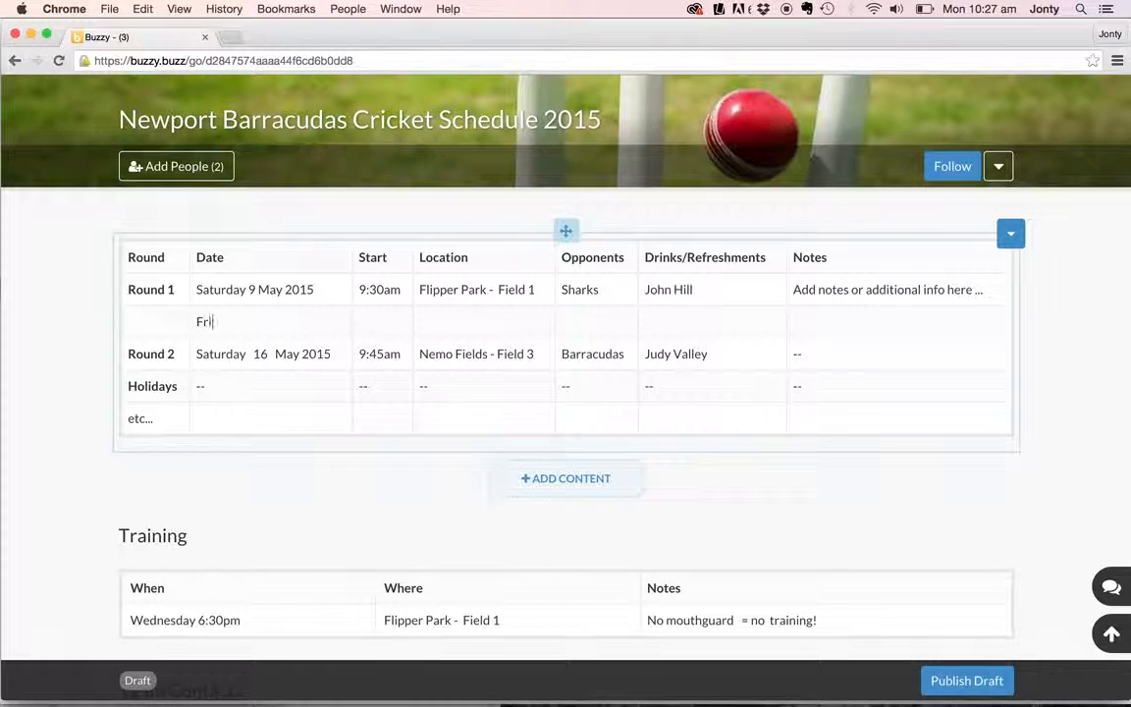
{"action": "type", "text": "day 10 May "}
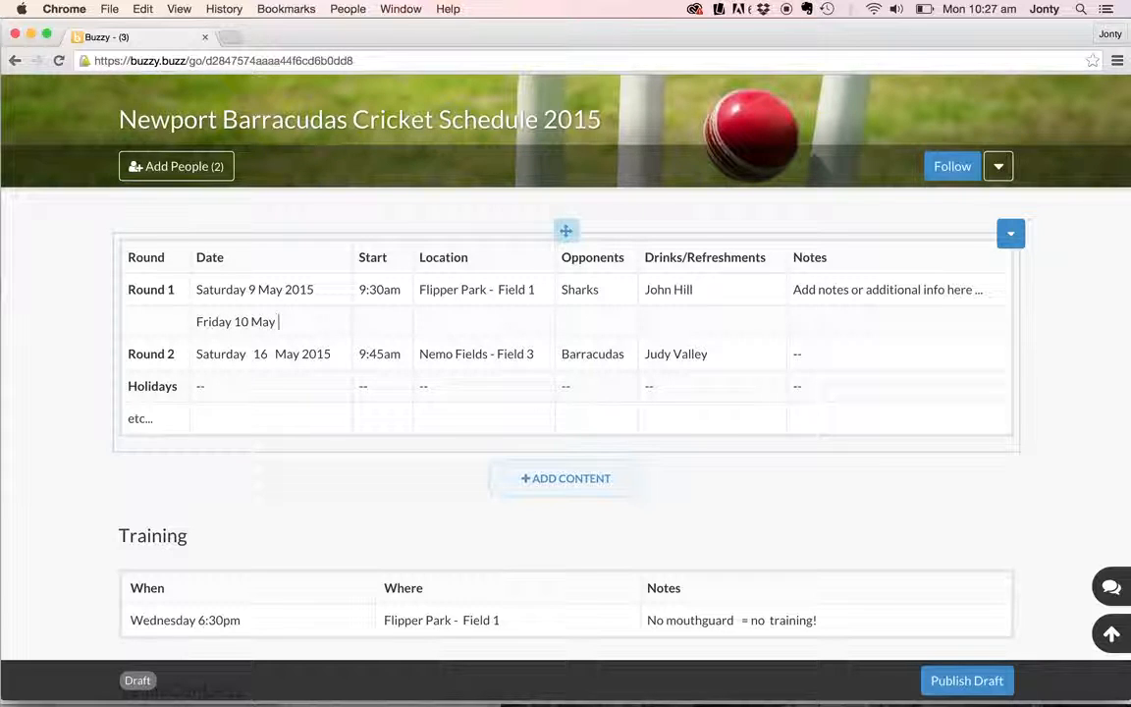
{"action": "type", "text": "2015"}
{"action": "left_click", "coordinate": [373, 322]}
{"action": "type", "text": "11.00am"}
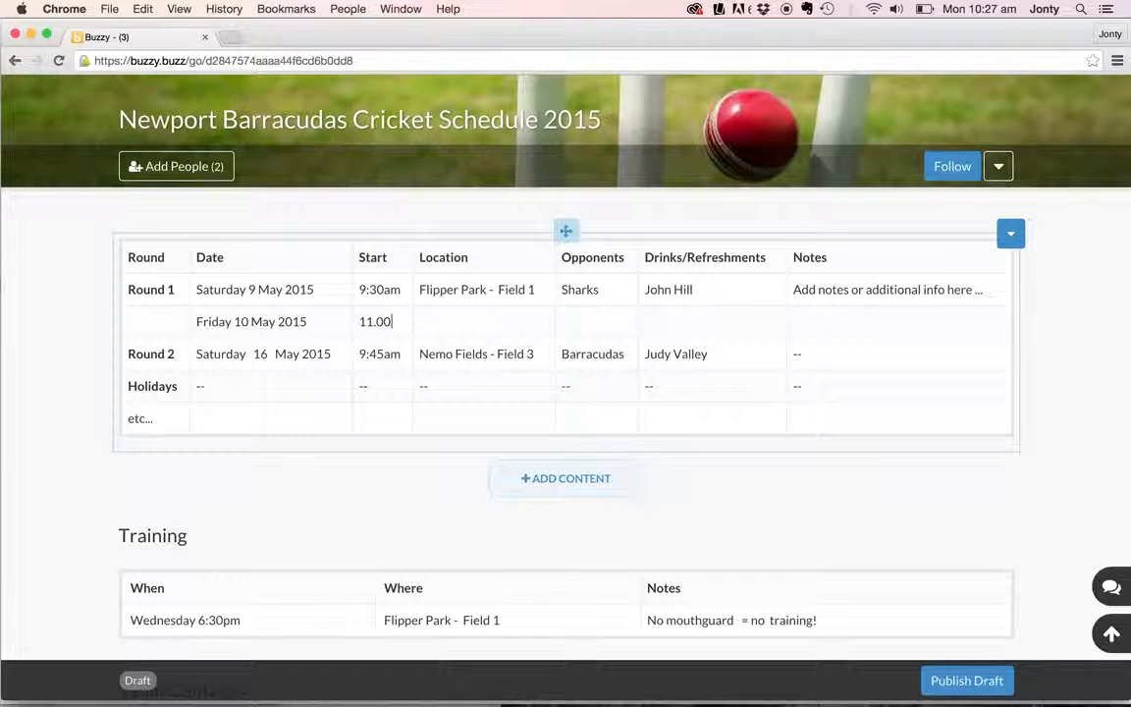
{"action": "left_click", "coordinate": [478, 325]}
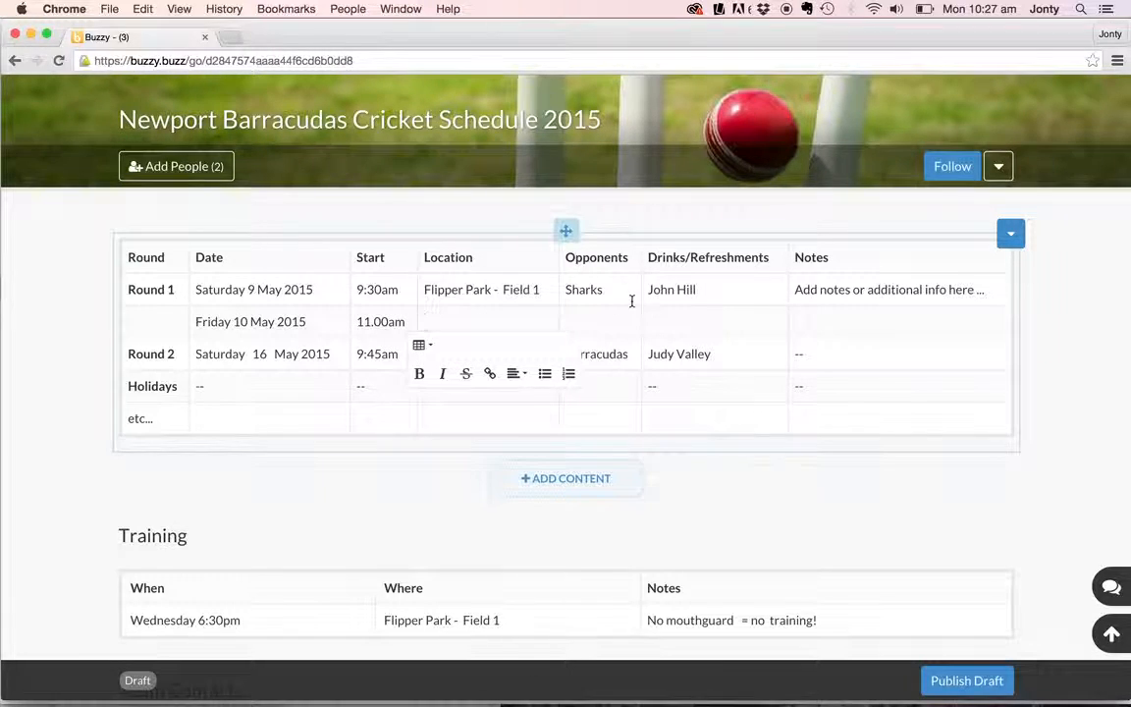
{"action": "left_click", "coordinate": [600, 316]}
{"action": "left_click", "coordinate": [729, 312]}
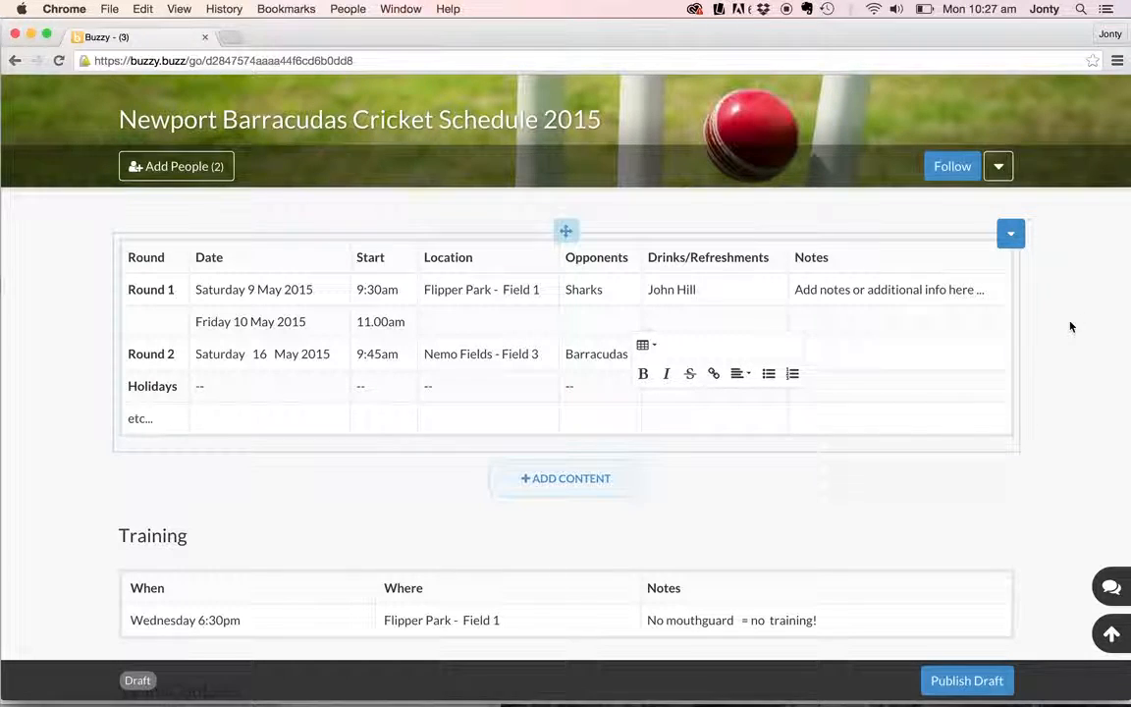
{"action": "scroll", "coordinate": [870, 492], "scroll_direction": "down", "scroll_amount": 3}
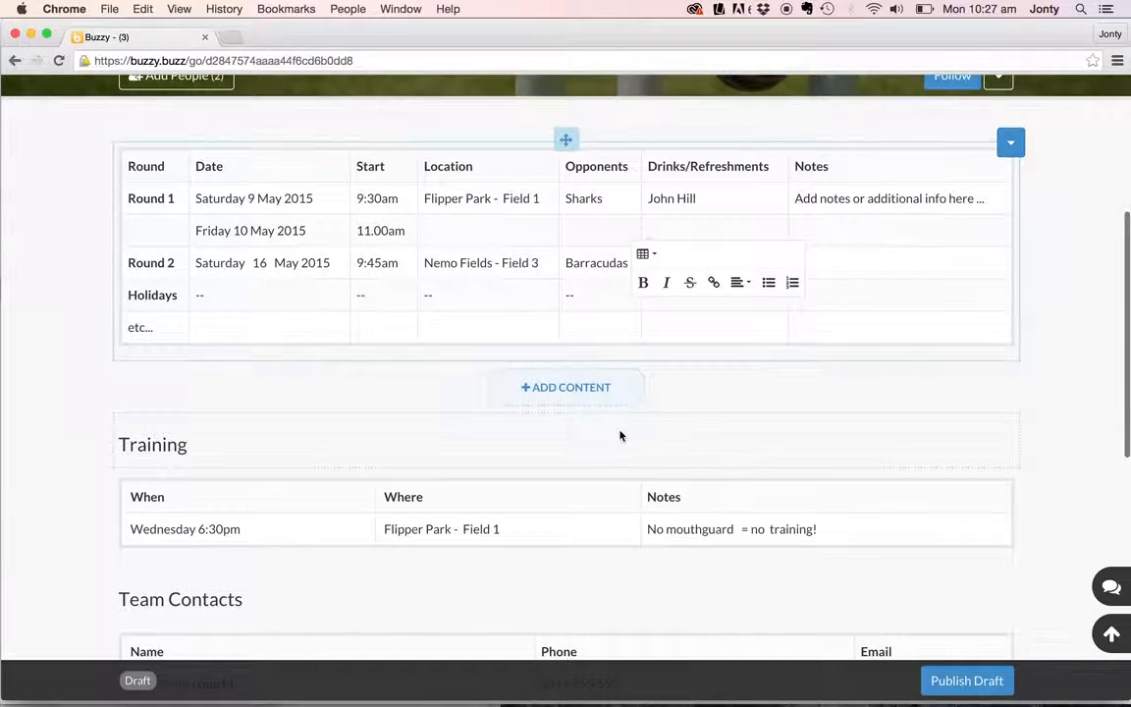
{"action": "left_click", "coordinate": [441, 387]}
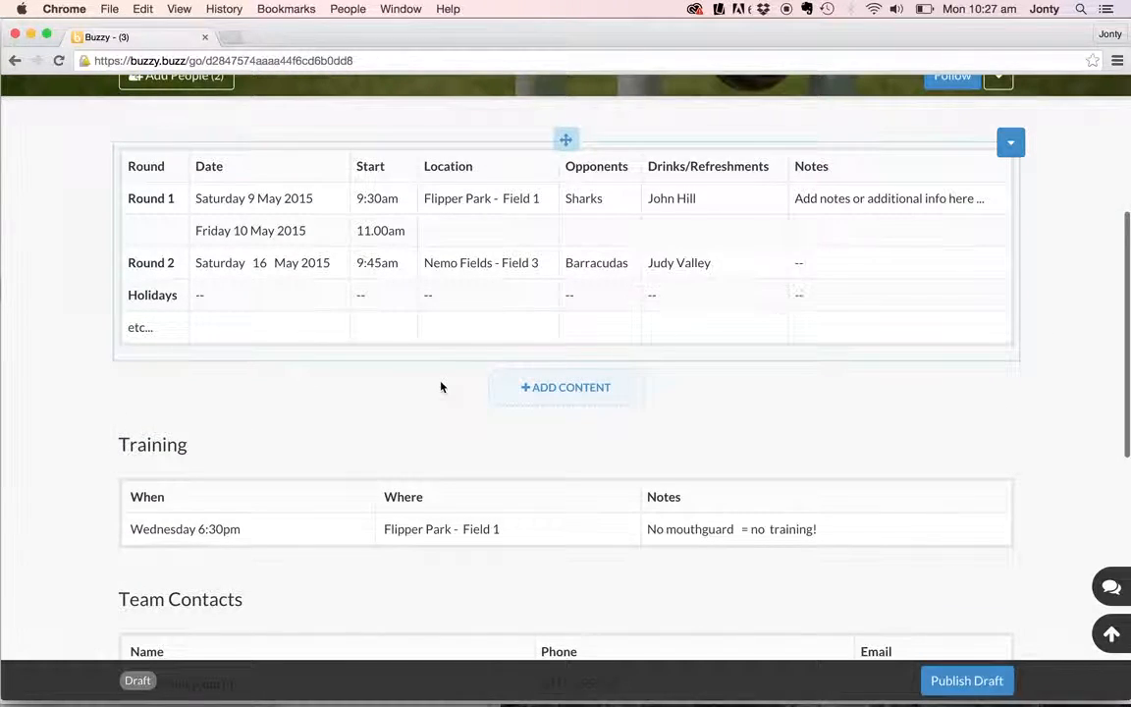
Insert a Google Map of Newport Beach, New South Wales, Australia below the schedule table, zoomed out to show the surrounding area
{"action": "left_click", "coordinate": [575, 394]}
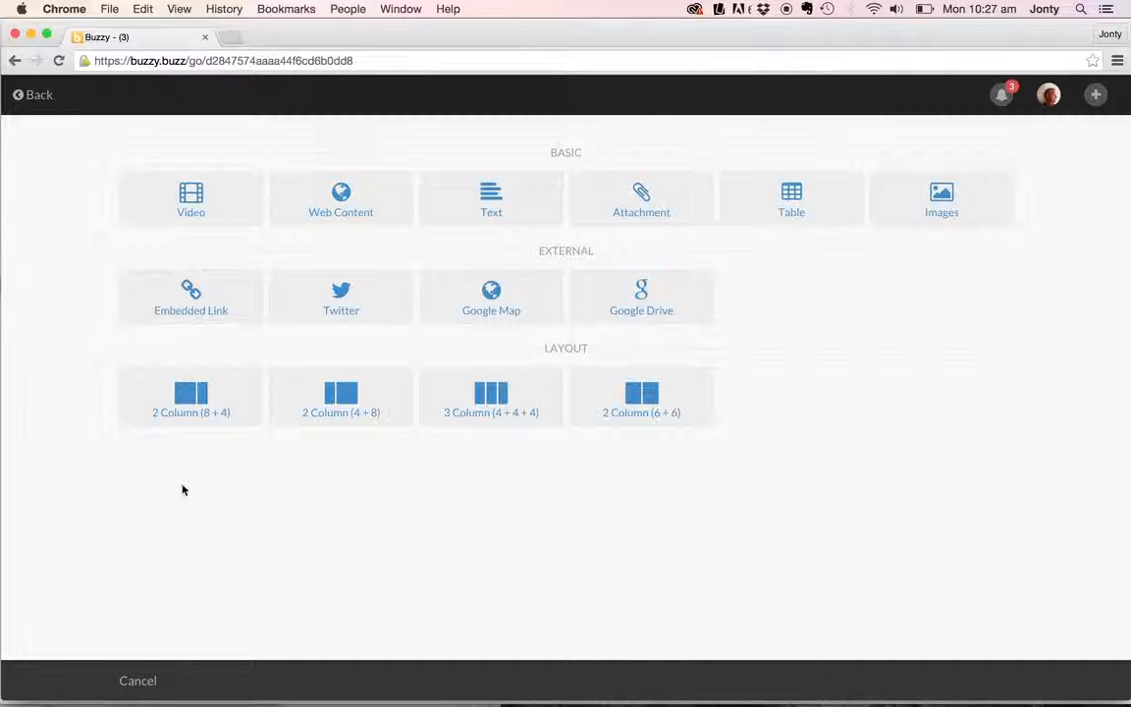
{"action": "left_click", "coordinate": [496, 304]}
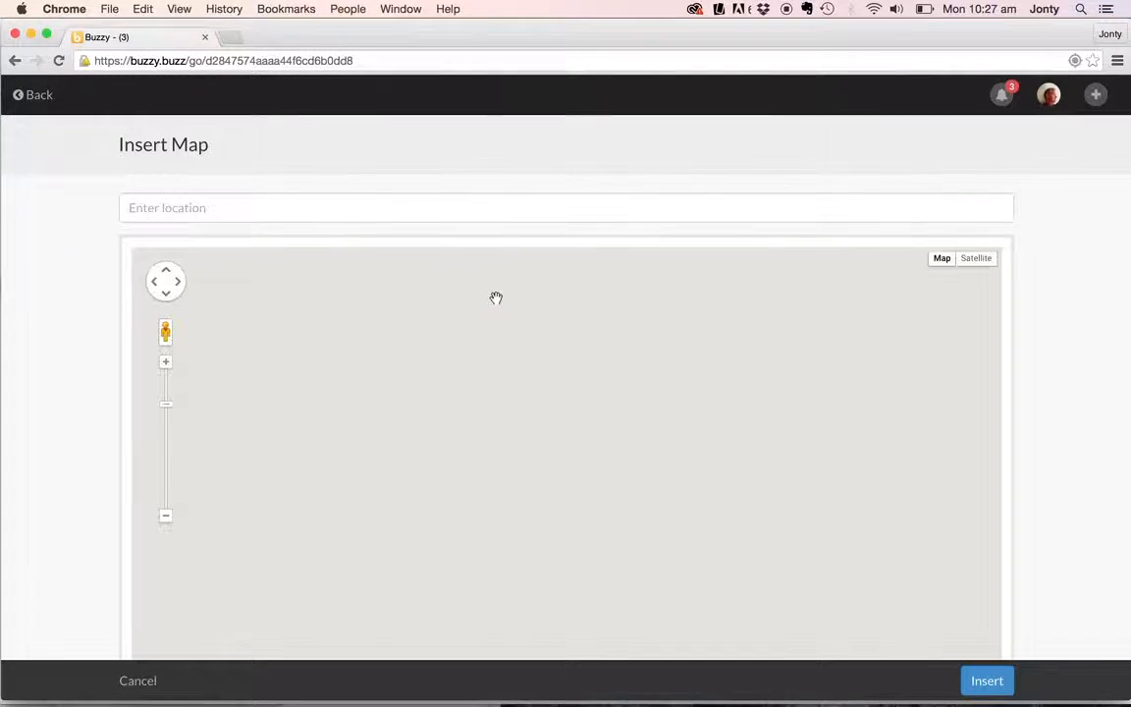
{"action": "left_click", "coordinate": [154, 208]}
{"action": "type", "text": "new"}
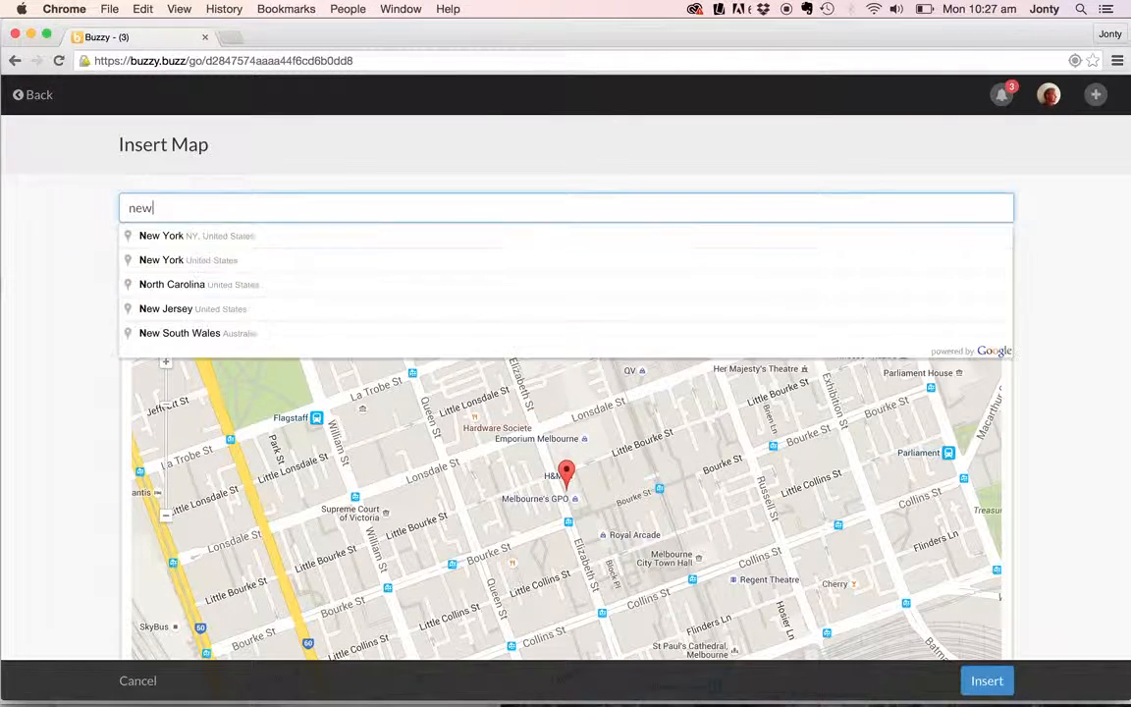
{"action": "type", "text": "port beach"}
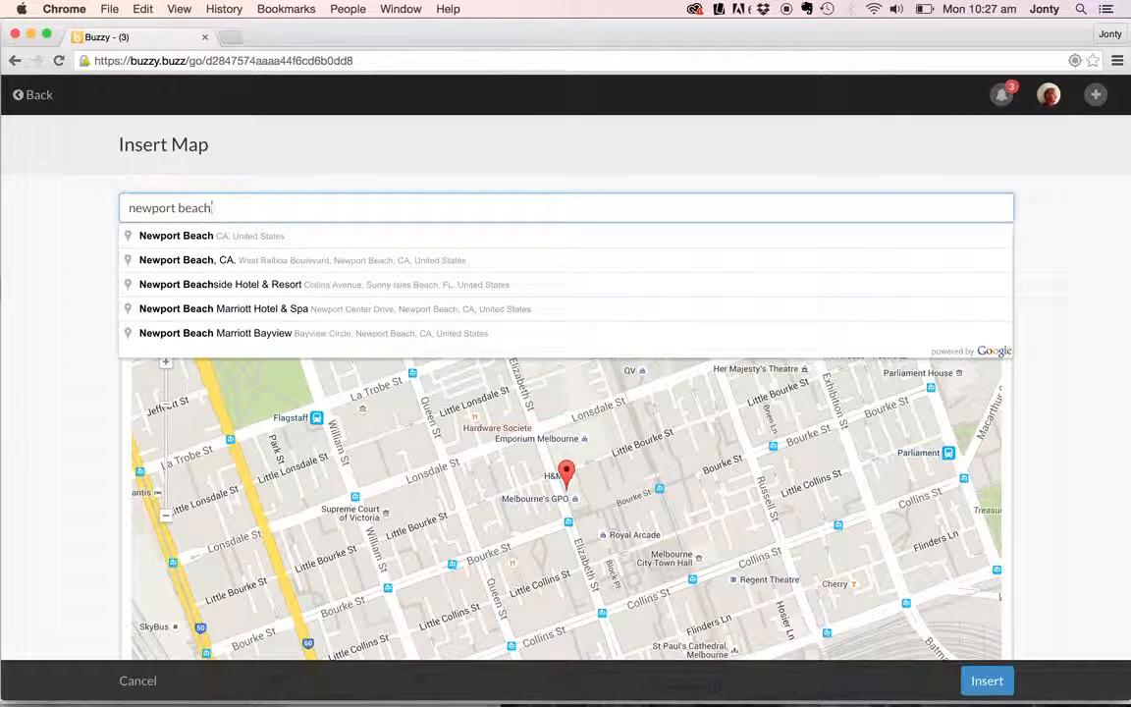
{"action": "type", "text": " new"}
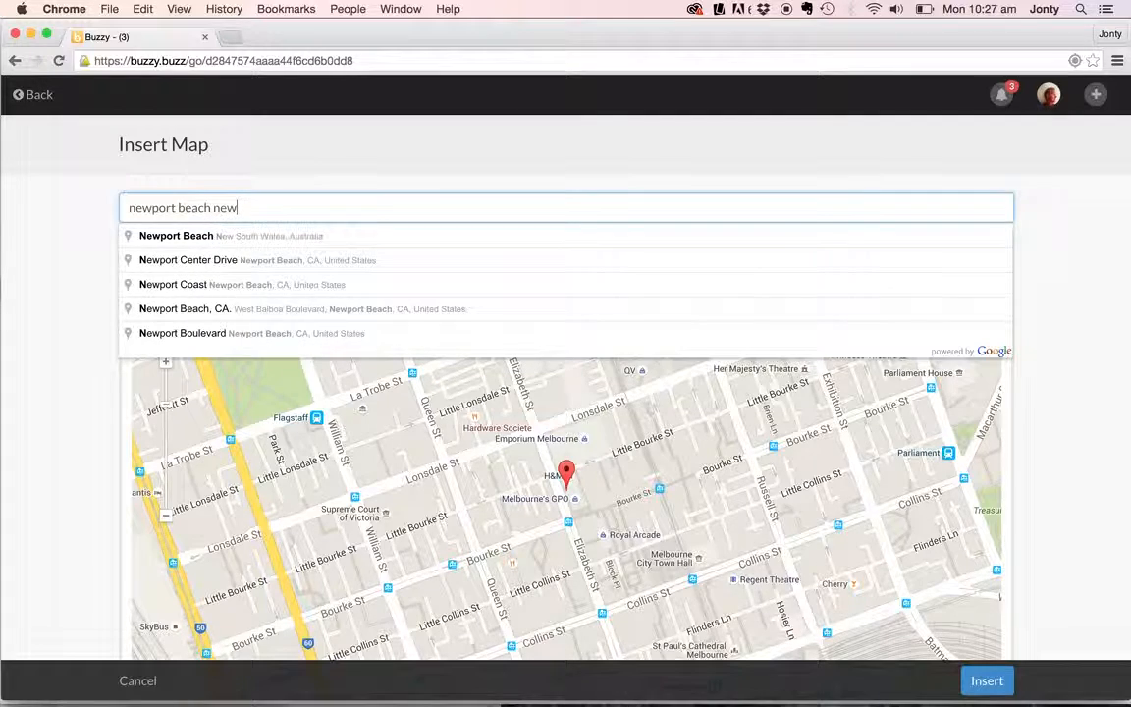
{"action": "left_click", "coordinate": [241, 237]}
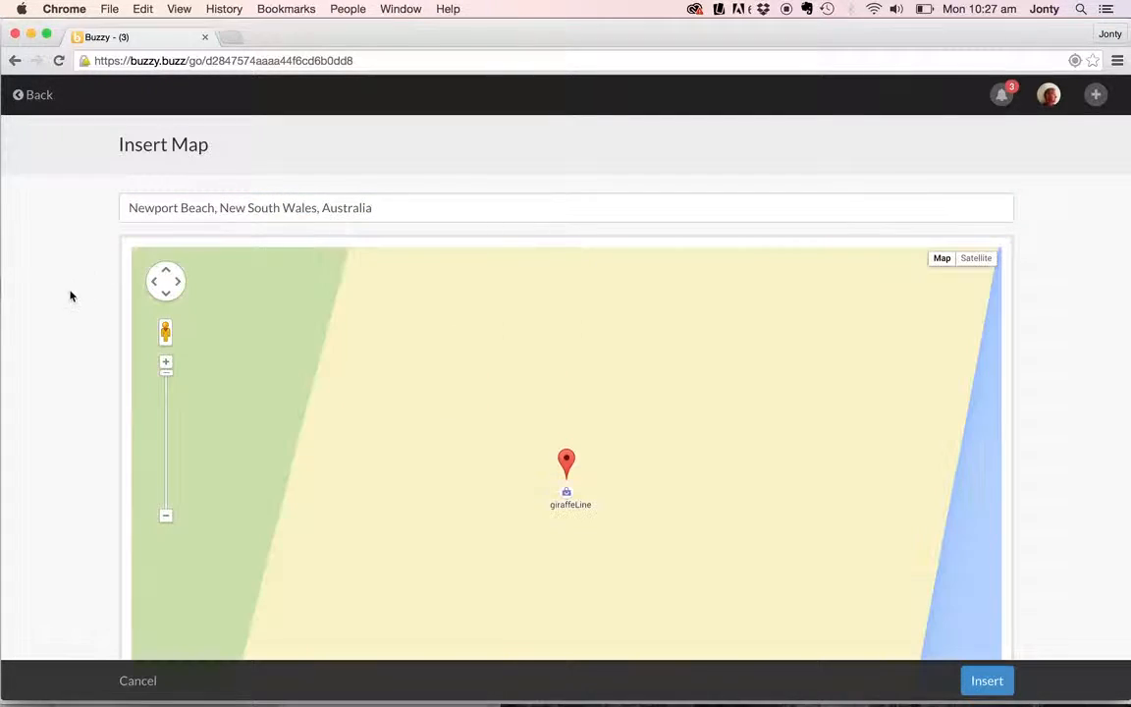
{"action": "left_click", "coordinate": [165, 413]}
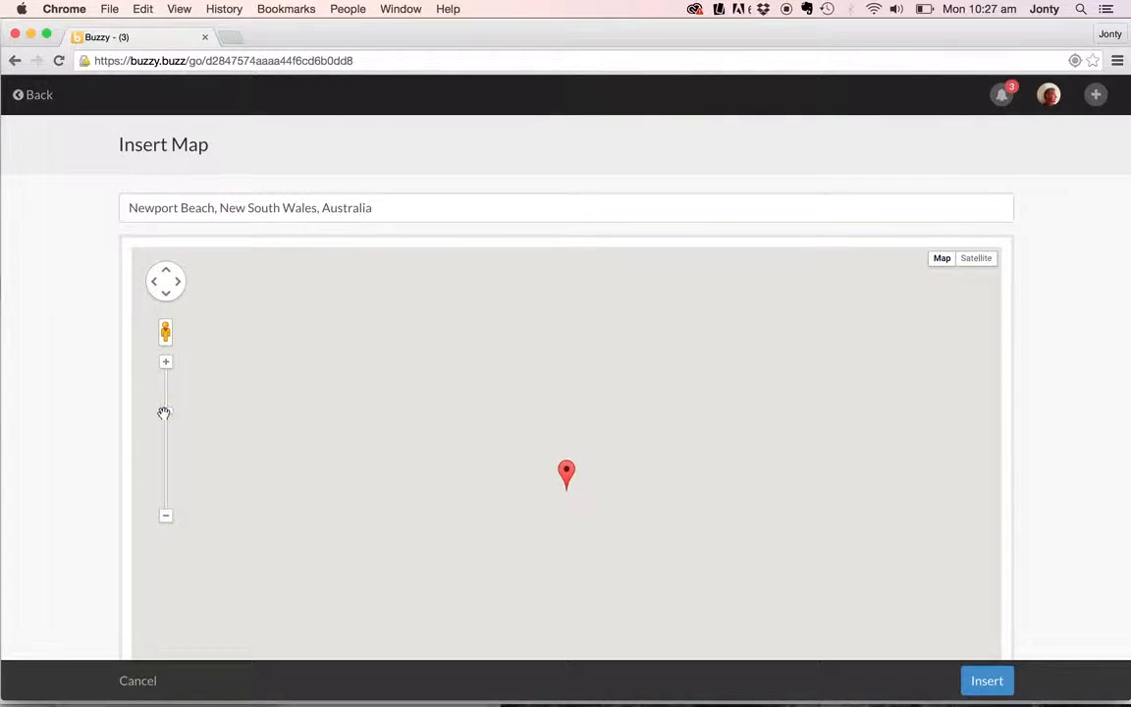
{"action": "scroll", "coordinate": [1071, 392], "scroll_direction": "down", "scroll_amount": 3}
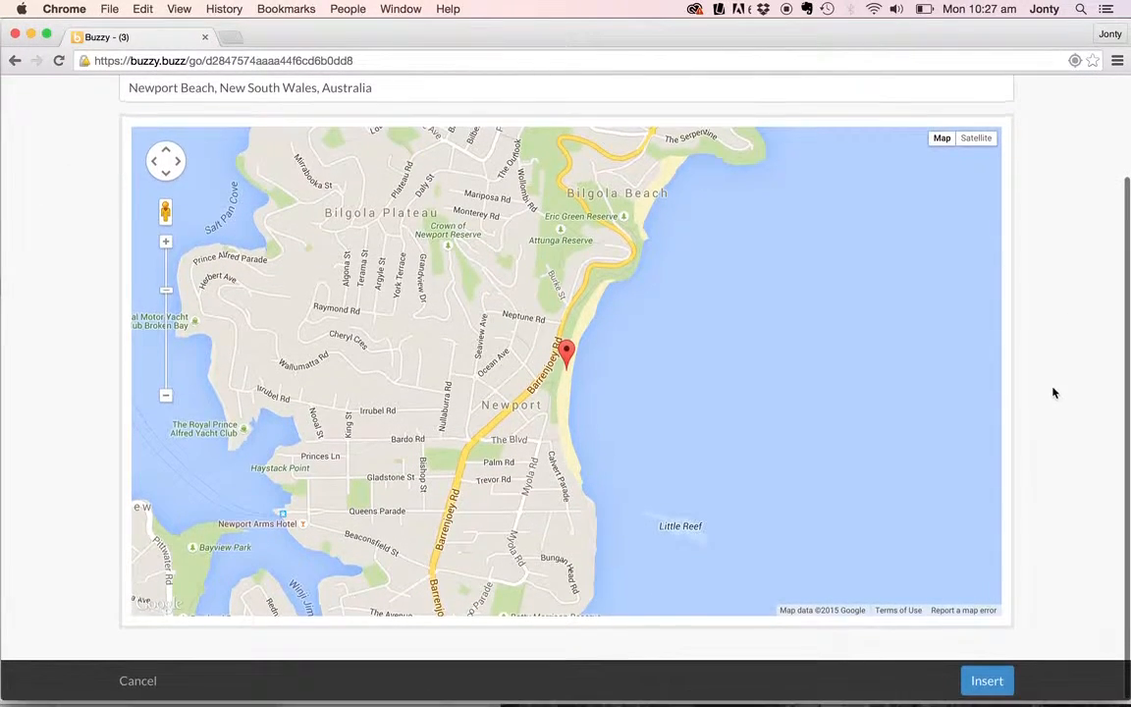
{"action": "left_click", "coordinate": [986, 690]}
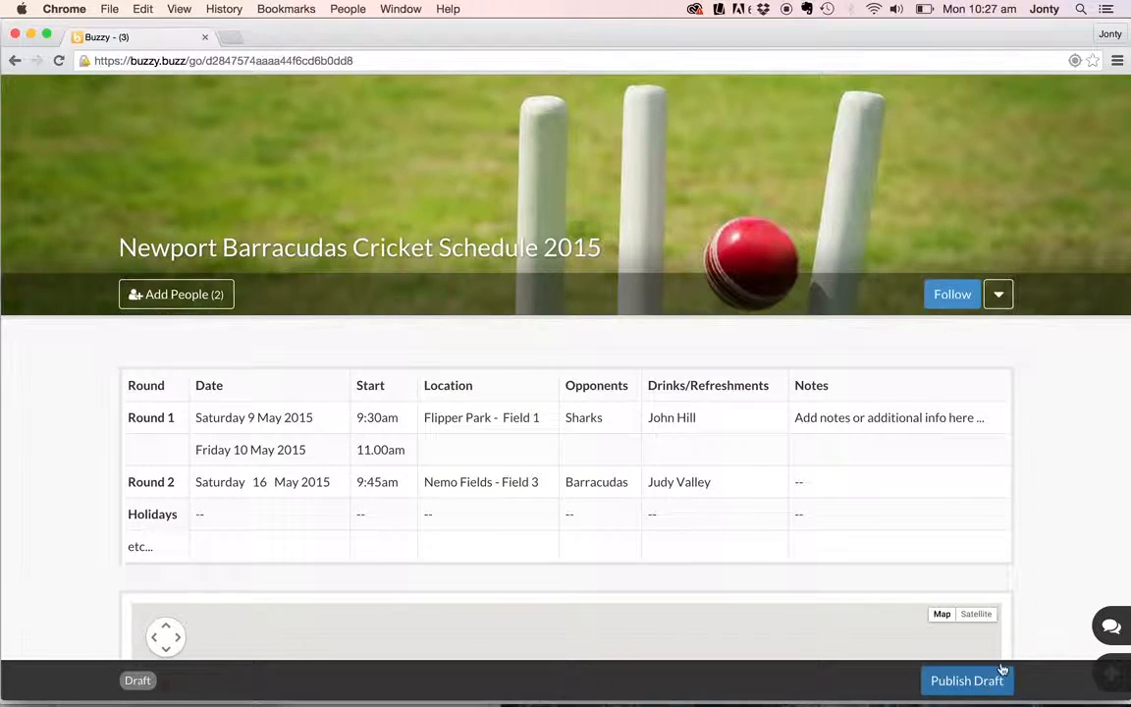
Look through the rest of the Buzz: the inserted map, Training, Team Contacts, Docs & Links, Notes and Comments sections
{"action": "scroll", "coordinate": [1095, 508], "scroll_direction": "down", "scroll_amount": 5}
{"action": "scroll", "coordinate": [1096, 509], "scroll_direction": "down", "scroll_amount": 5}
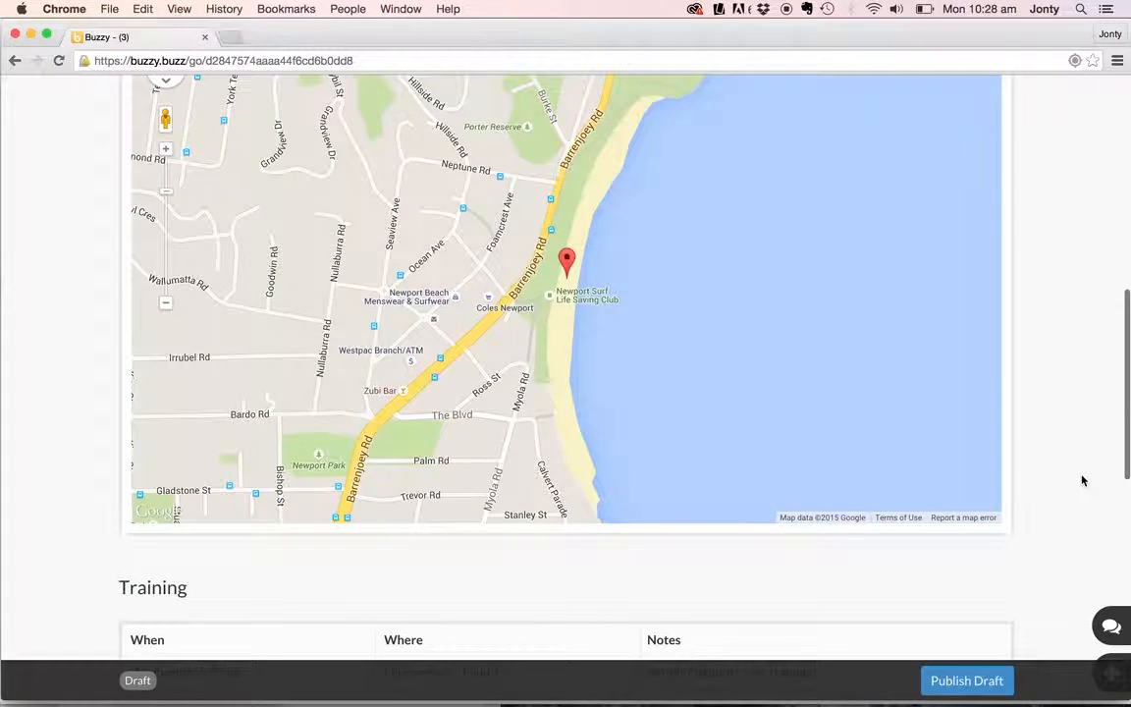
{"action": "scroll", "coordinate": [1083, 480], "scroll_direction": "up", "scroll_amount": 4}
{"action": "scroll", "coordinate": [1070, 478], "scroll_direction": "up", "scroll_amount": 3}
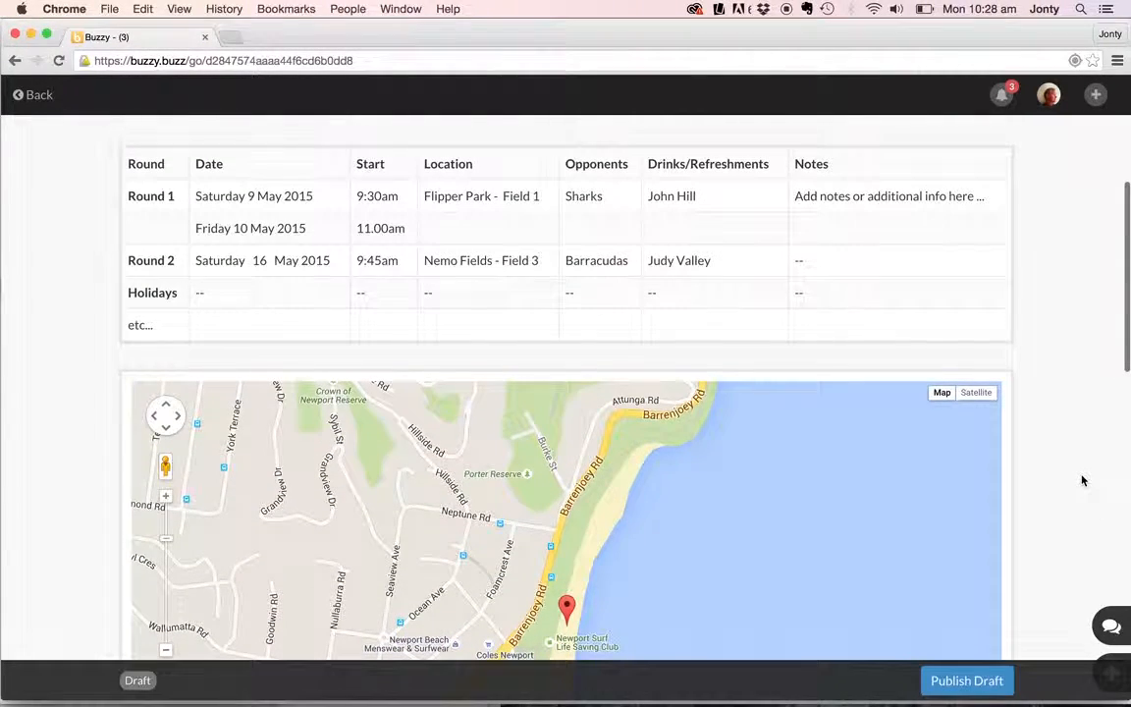
{"action": "scroll", "coordinate": [1068, 480], "scroll_direction": "down", "scroll_amount": 3}
{"action": "scroll", "coordinate": [1068, 480], "scroll_direction": "down", "scroll_amount": 10}
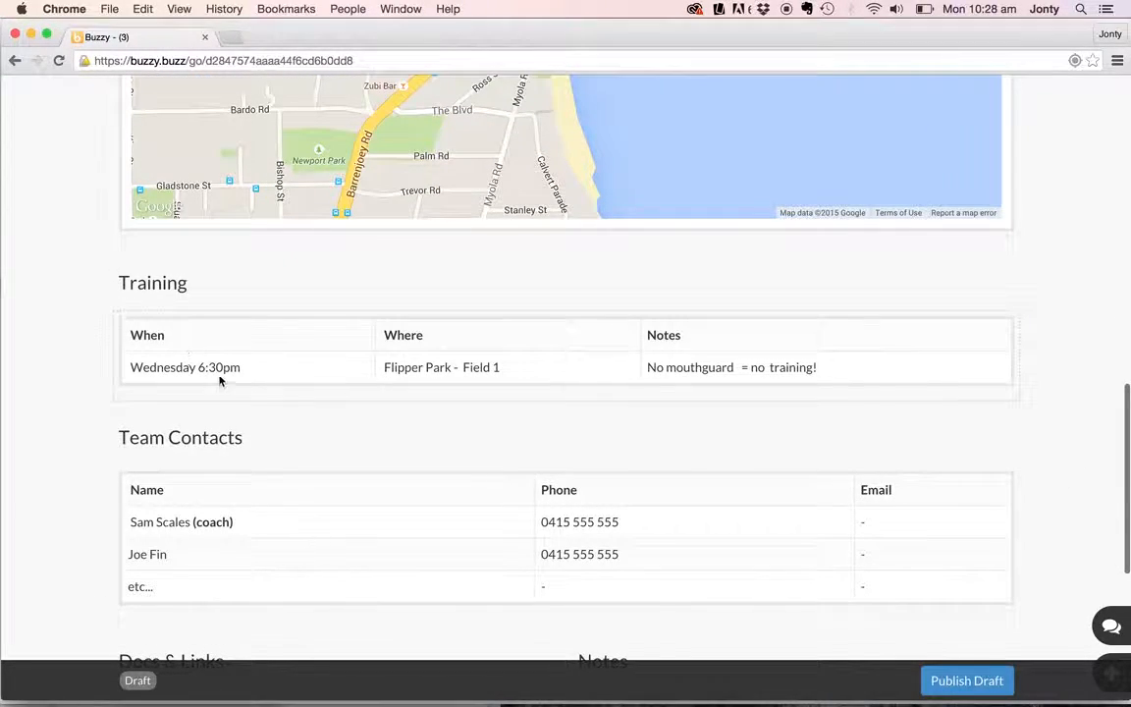
{"action": "scroll", "coordinate": [45, 386], "scroll_direction": "down", "scroll_amount": 3}
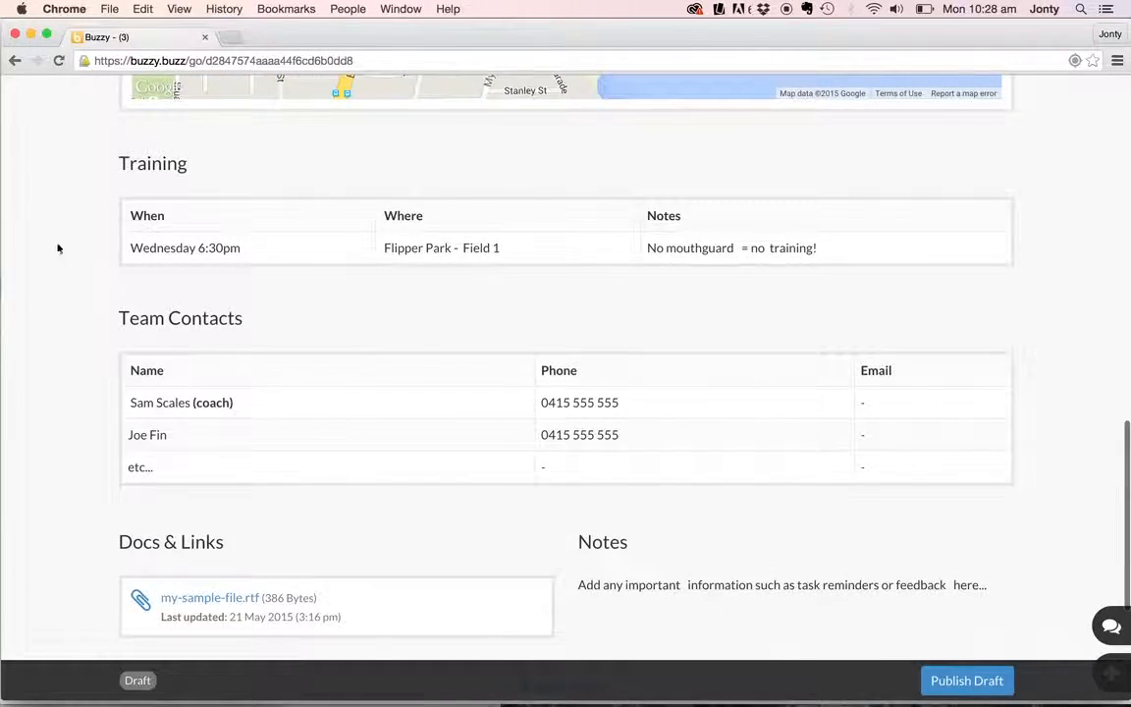
{"action": "scroll", "coordinate": [83, 385], "scroll_direction": "down", "scroll_amount": 3}
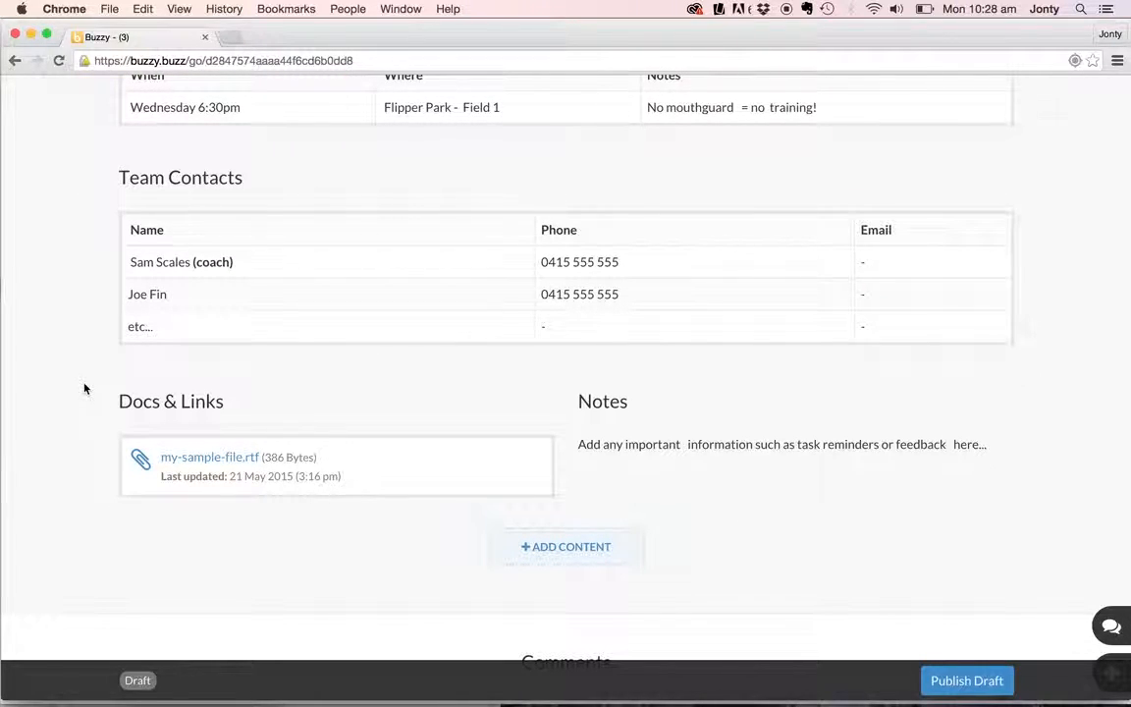
{"action": "scroll", "coordinate": [41, 300], "scroll_direction": "up", "scroll_amount": 8}
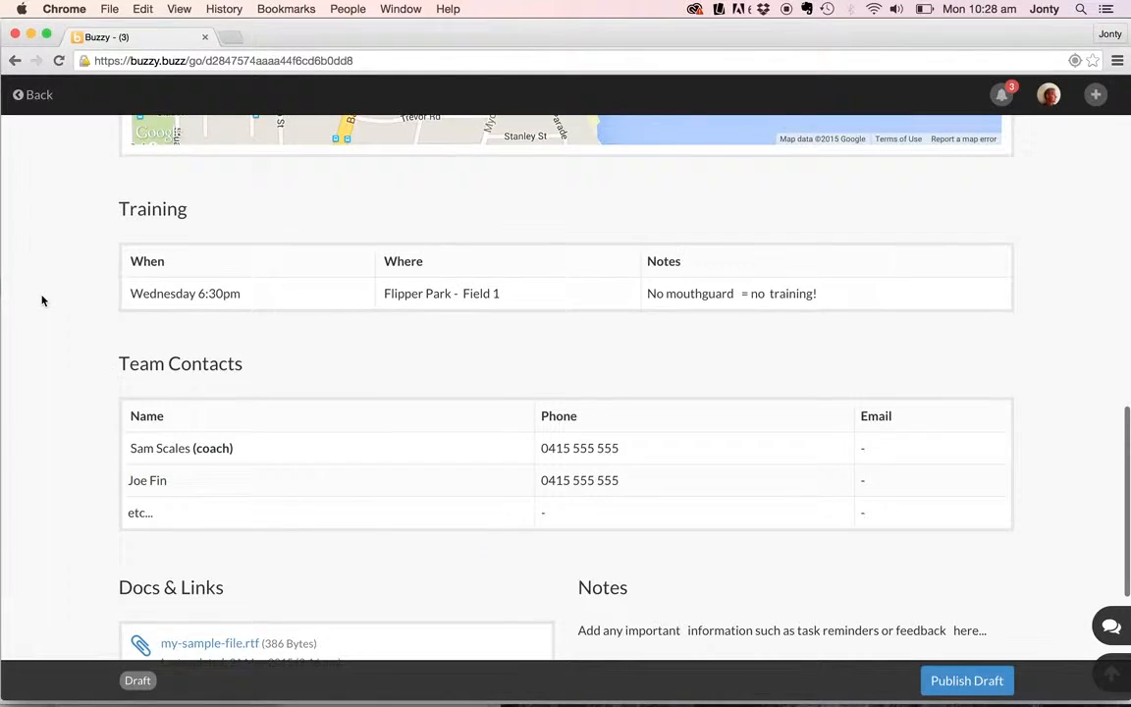
{"action": "scroll", "coordinate": [41, 300], "scroll_direction": "down", "scroll_amount": 7}
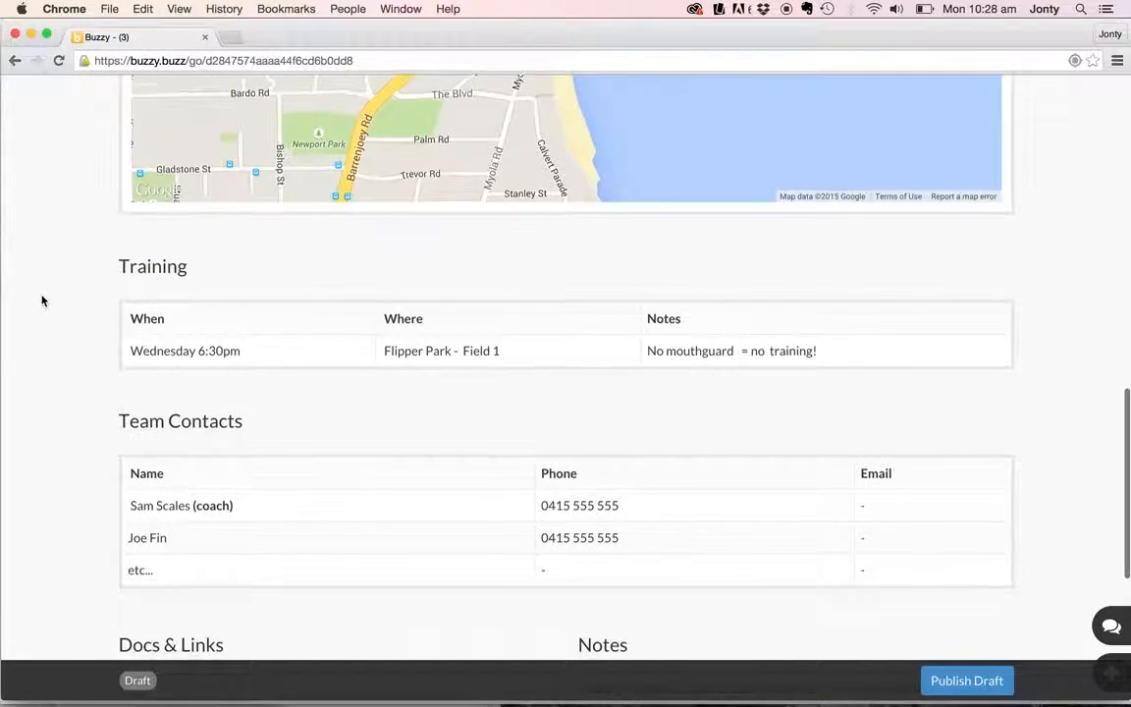
{"action": "scroll", "coordinate": [41, 300], "scroll_direction": "down", "scroll_amount": 3}
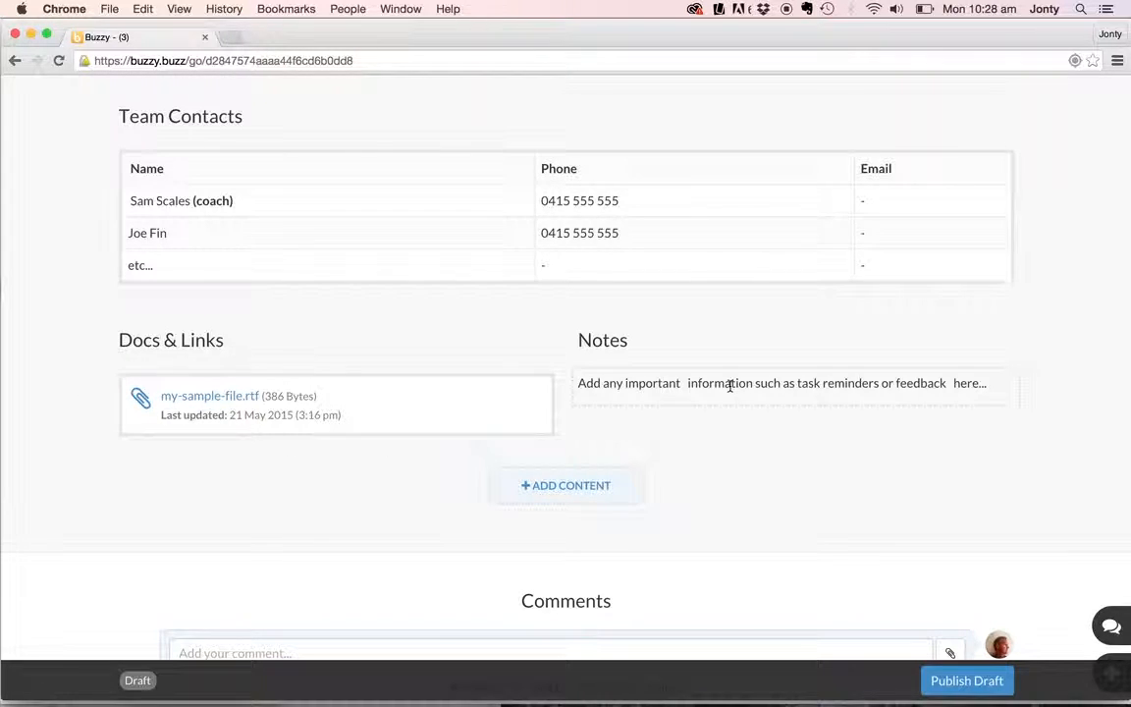
{"action": "scroll", "coordinate": [790, 474], "scroll_direction": "down", "scroll_amount": 2}
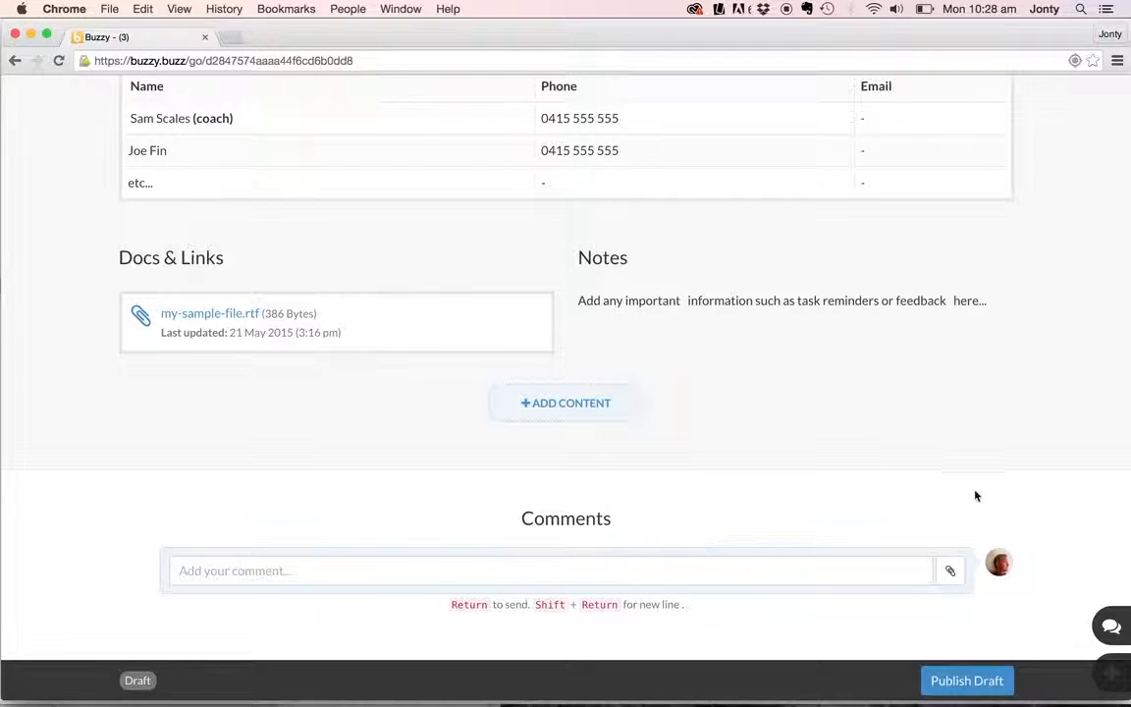
Publish the draft of the cricket schedule Buzz
{"action": "left_click", "coordinate": [962, 684]}
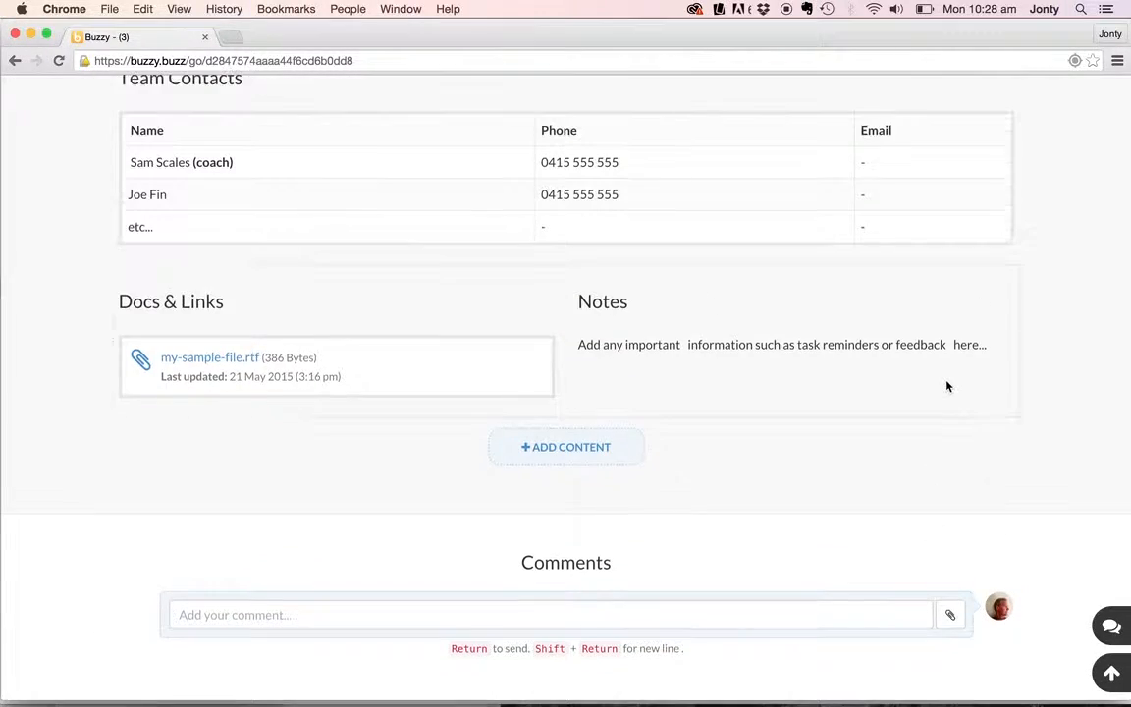
{"action": "scroll", "coordinate": [947, 386], "scroll_direction": "up", "scroll_amount": 15}
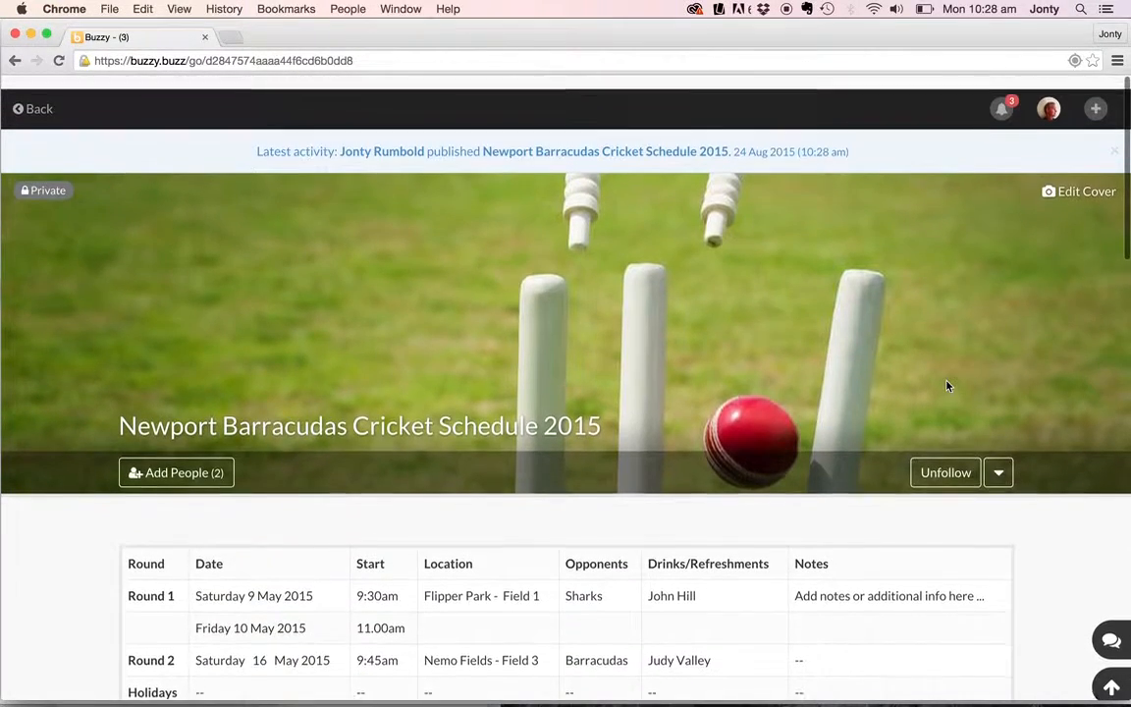
{"action": "scroll", "coordinate": [947, 386], "scroll_direction": "down", "scroll_amount": 4}
{"action": "scroll", "coordinate": [947, 385], "scroll_direction": "up", "scroll_amount": 3}
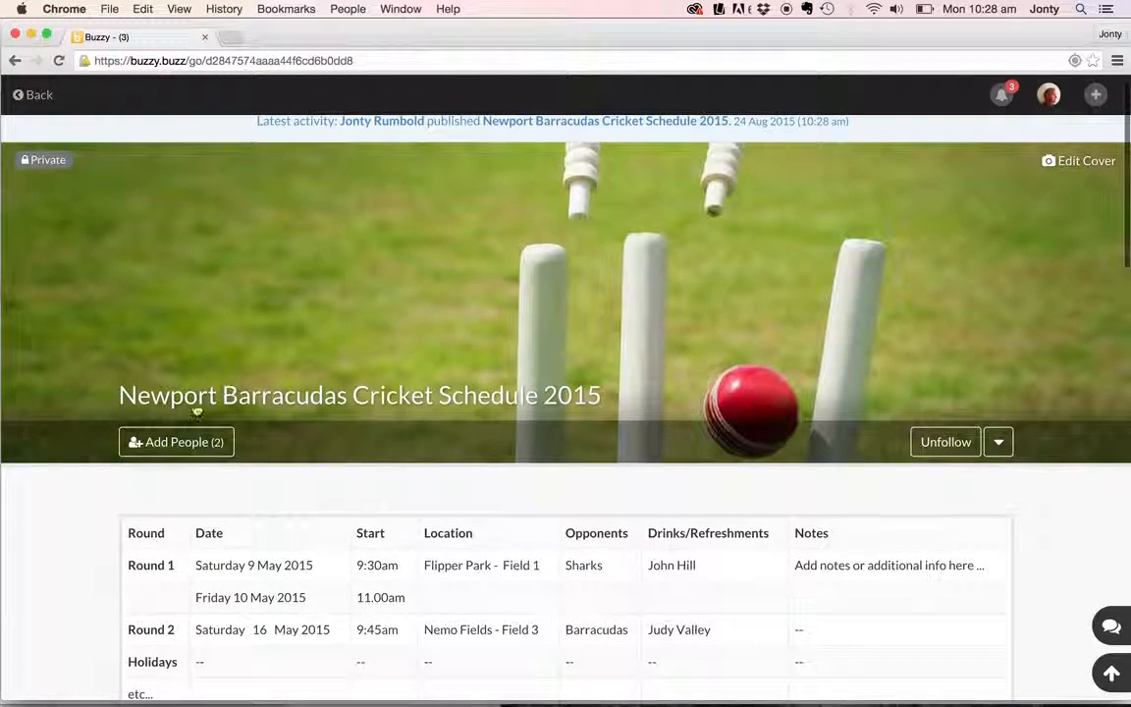
Review the published Buzz's participants and their roles, and bring up the mirrored iPhone in Reflector 2
{"action": "left_click", "coordinate": [149, 442]}
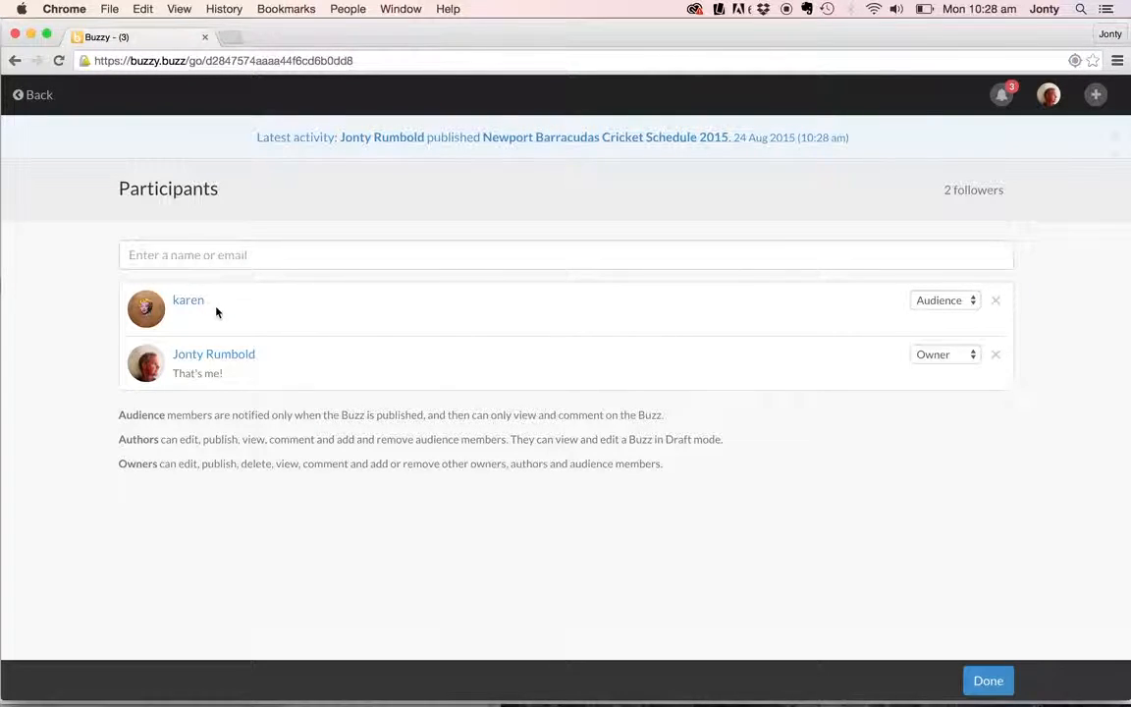
{"action": "left_click", "coordinate": [35, 96]}
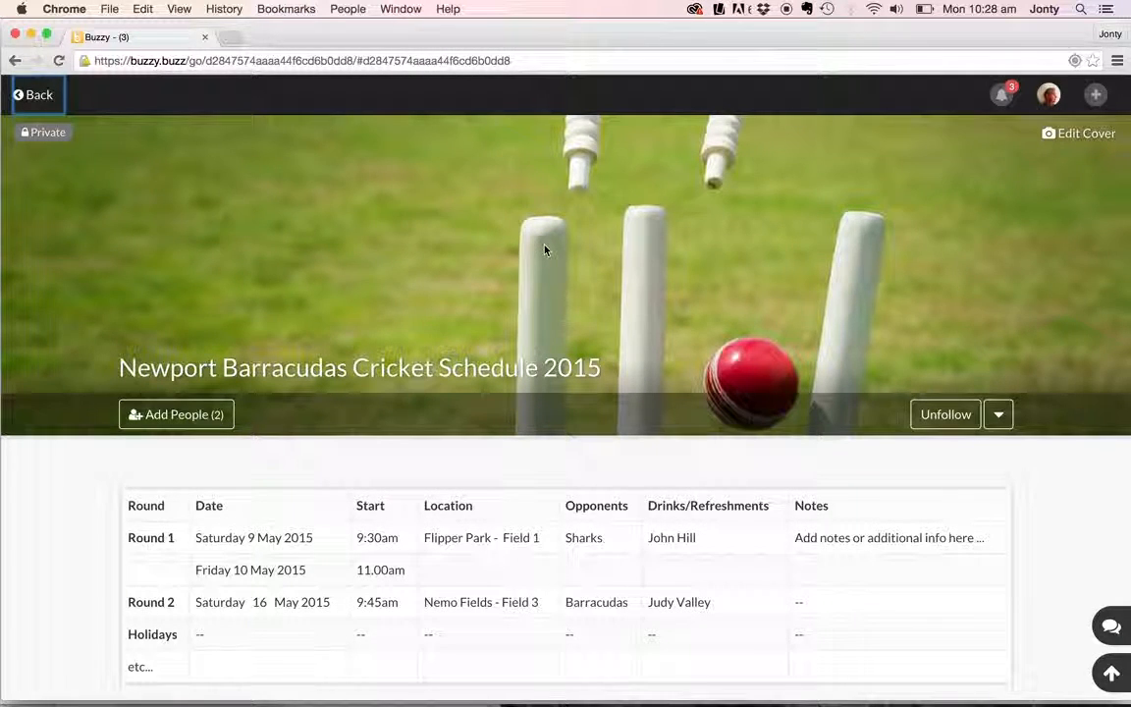
{"action": "mouse_move", "coordinate": [825, 701]}
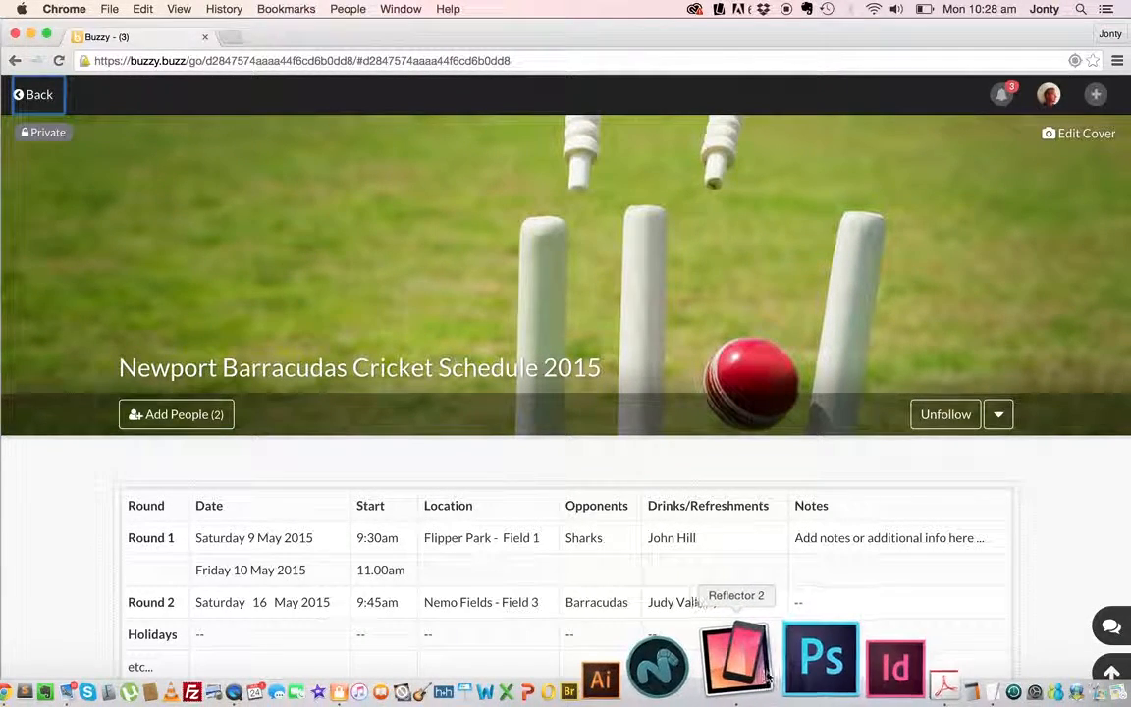
{"action": "left_click", "coordinate": [732, 664]}
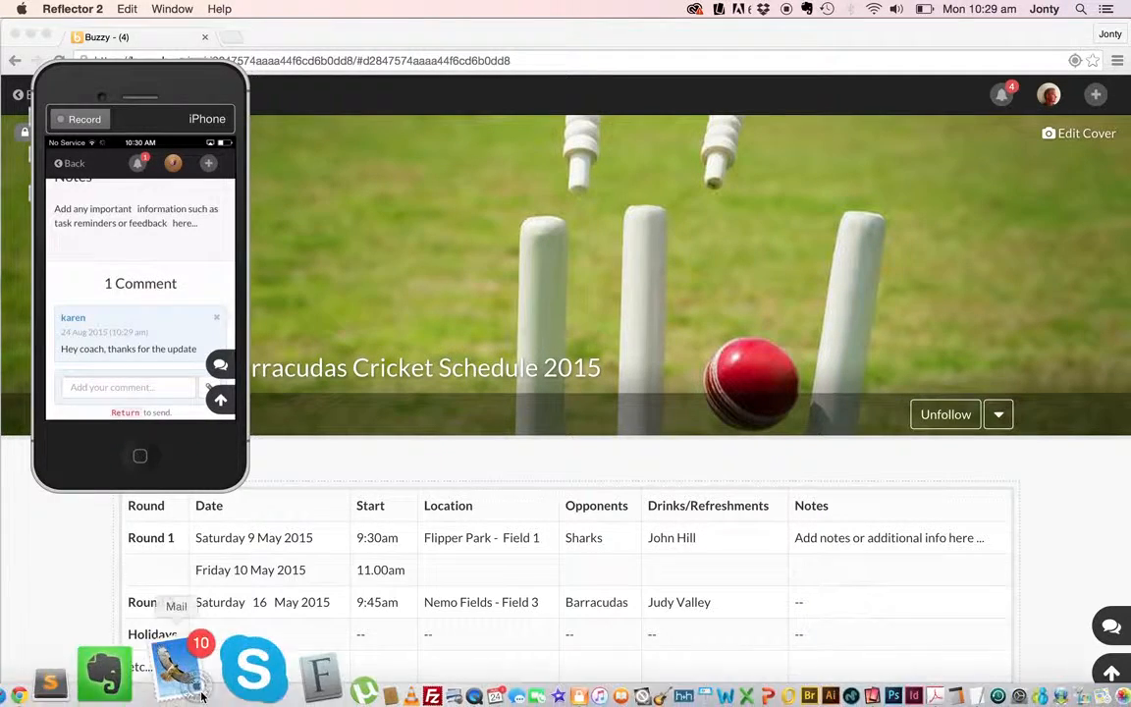
Switch back to the cricket Buzz in Chrome and read the participant's comment in the Comments section
{"action": "left_click", "coordinate": [133, 666]}
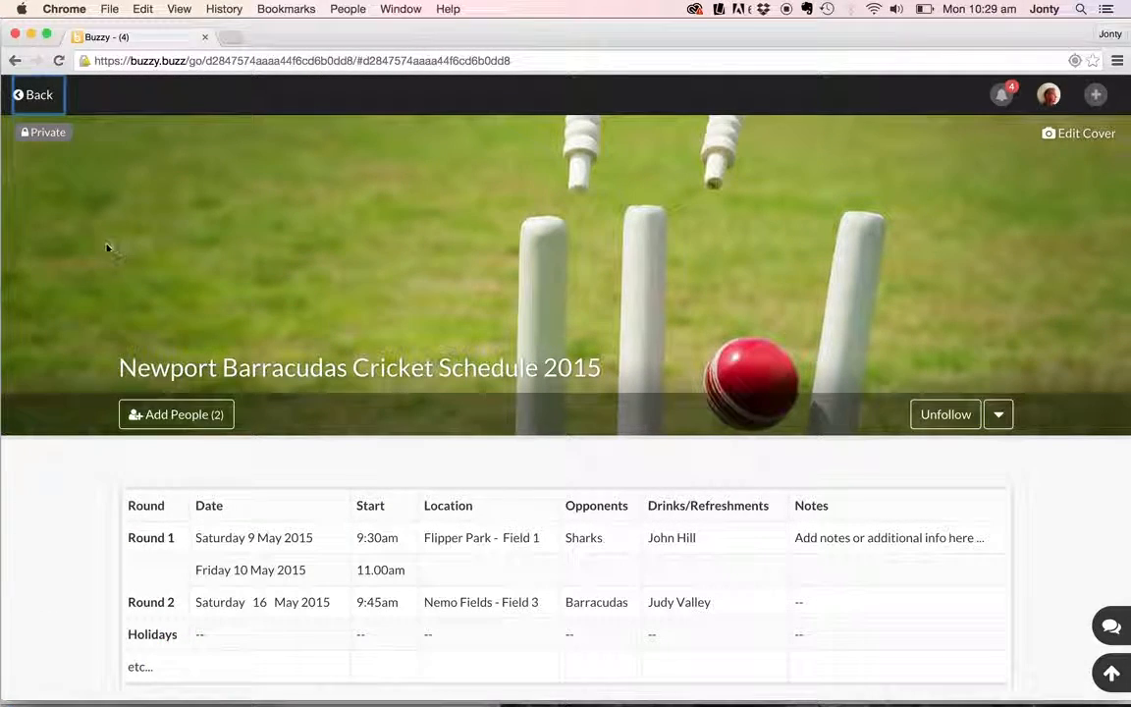
{"action": "scroll", "coordinate": [61, 506], "scroll_direction": "down", "scroll_amount": 3}
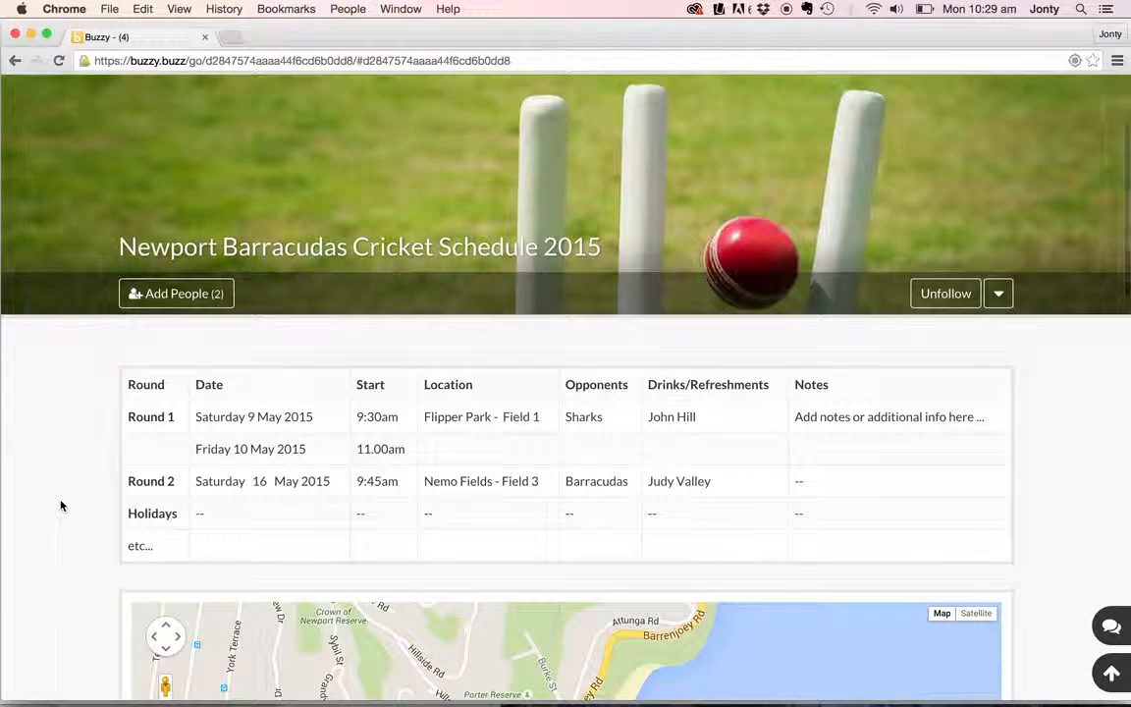
{"action": "scroll", "coordinate": [61, 505], "scroll_direction": "up", "scroll_amount": 3}
{"action": "scroll", "coordinate": [61, 505], "scroll_direction": "down", "scroll_amount": 2}
{"action": "scroll", "coordinate": [61, 505], "scroll_direction": "down", "scroll_amount": 8}
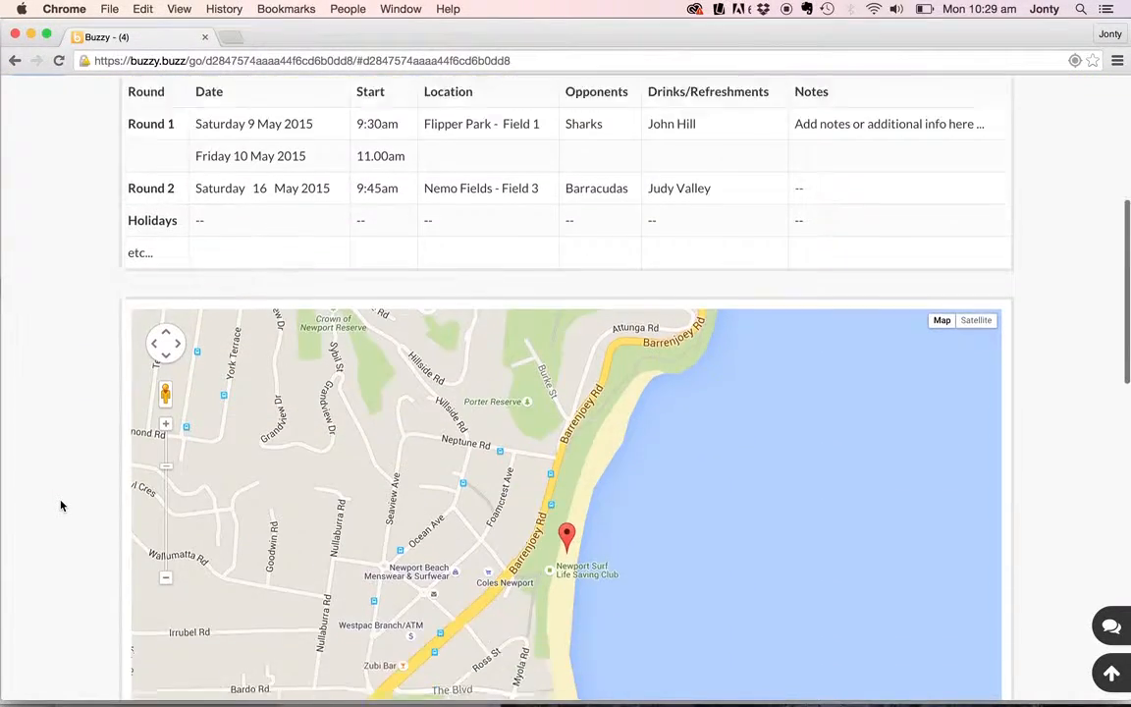
{"action": "scroll", "coordinate": [61, 506], "scroll_direction": "down", "scroll_amount": 4}
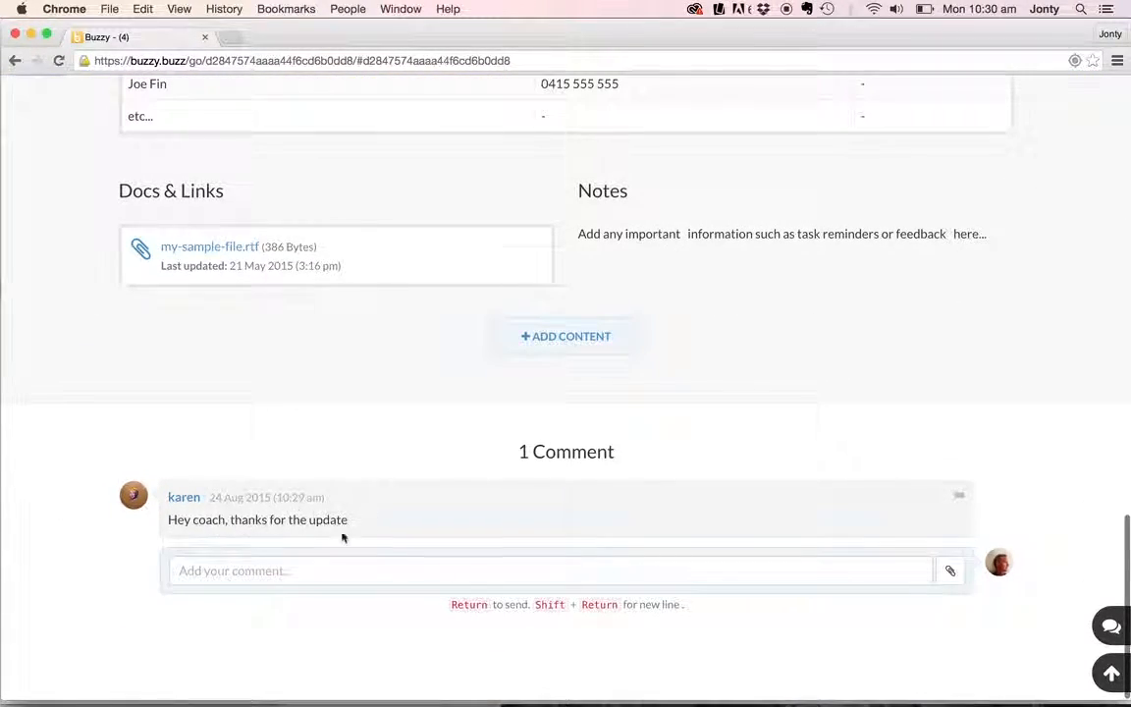
{"action": "left_click_drag", "start_coordinate": [348, 529], "coordinate": [167, 520]}
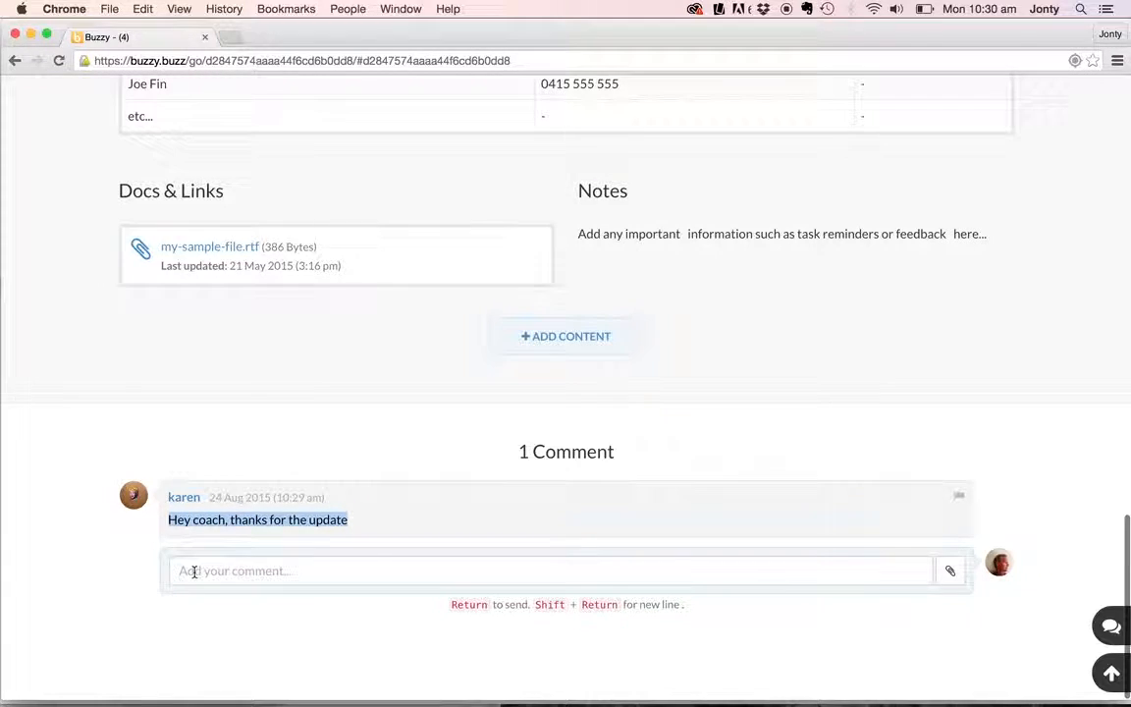
Post a reply comment that greets the participant by first name and continues "thanks for the update, glad you like this buzz."
{"action": "left_click", "coordinate": [191, 572]}
{"action": "type", "text": "Hey Ka"}
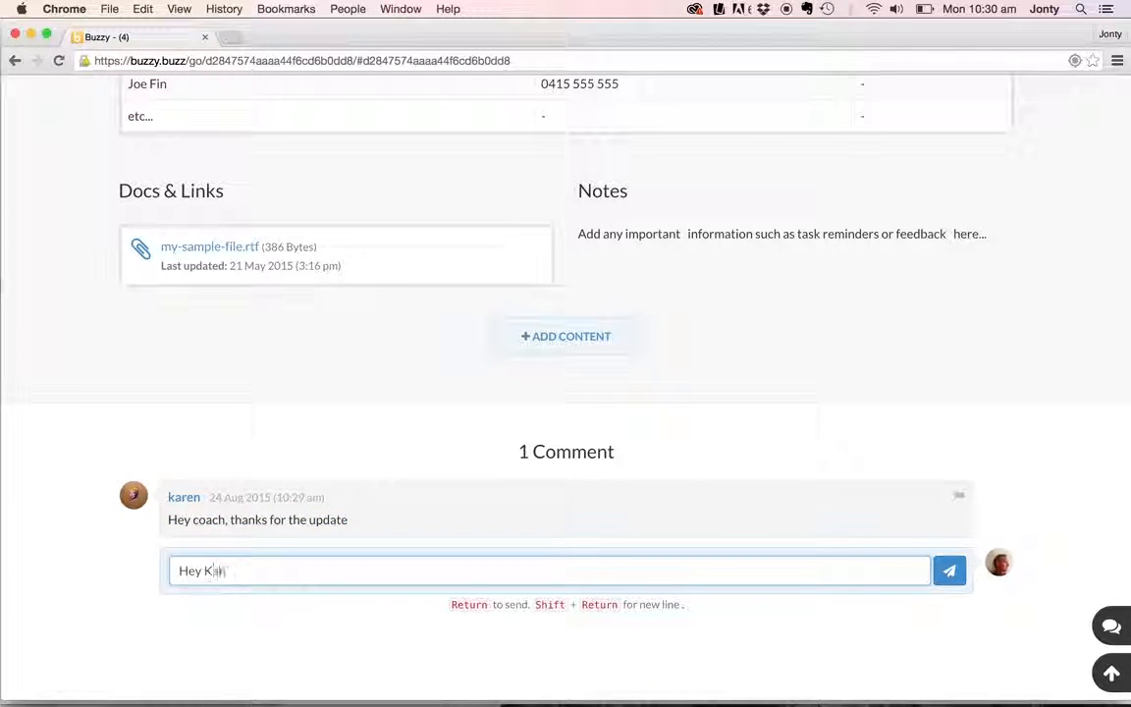
{"action": "type", "text": "ren,"}
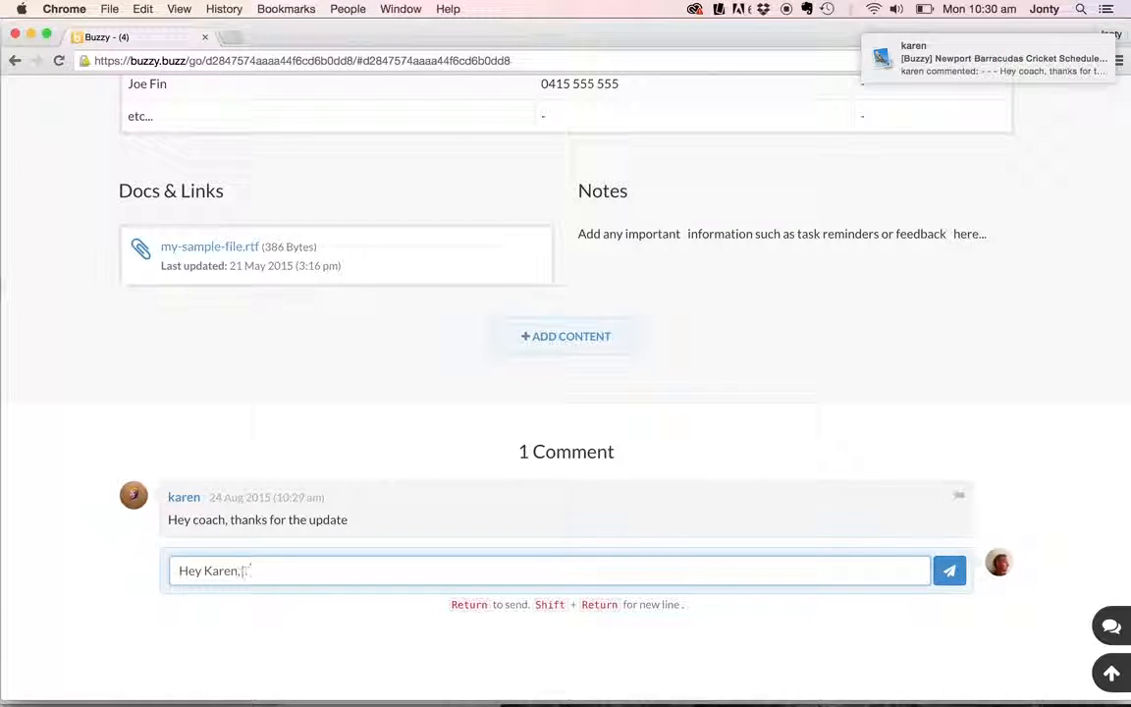
{"action": "type", "text": " Thanks for the update"}
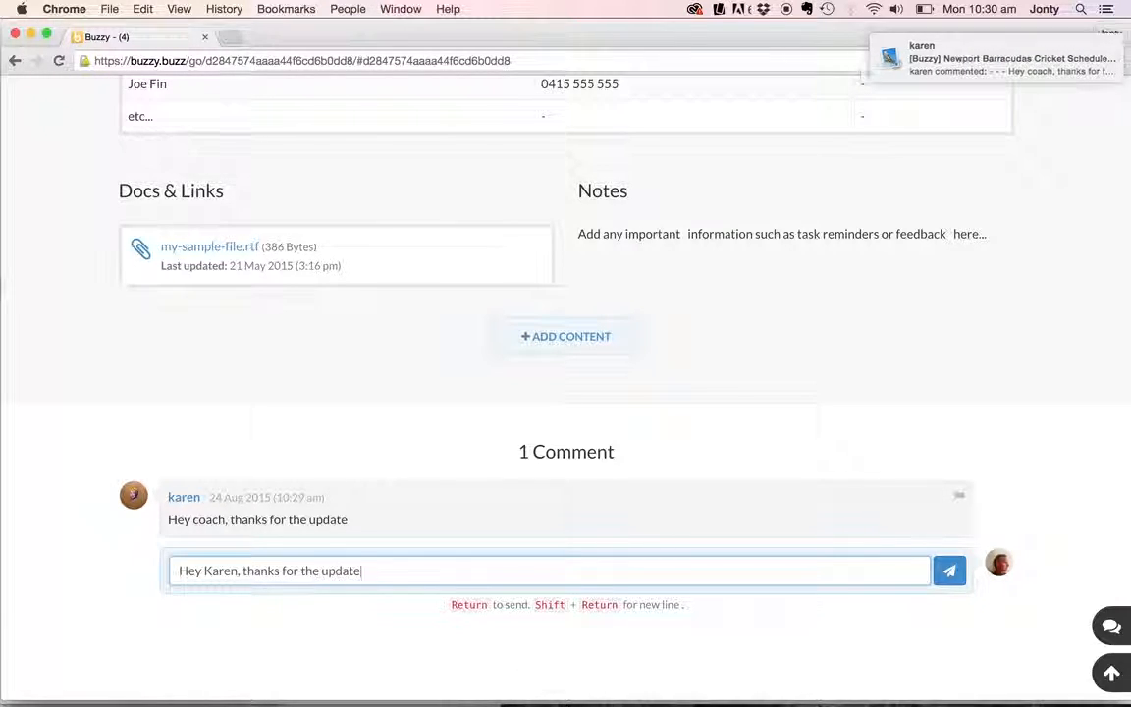
{"action": "type", "text": ", glad you like"}
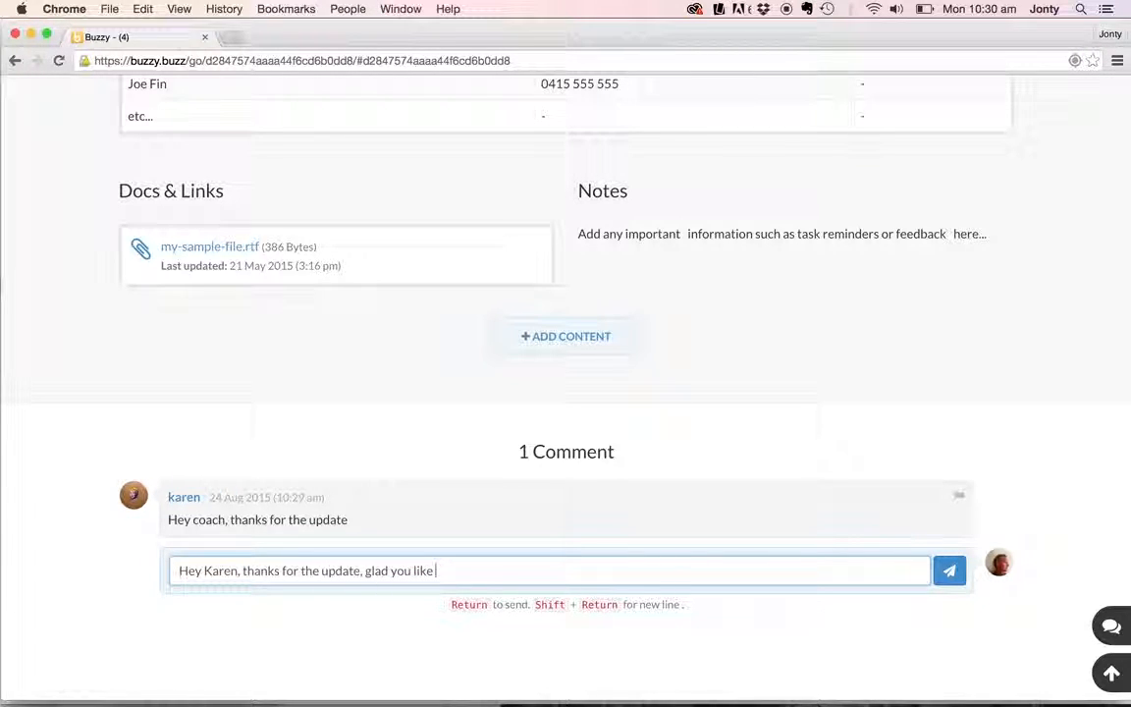
{"action": "type", "text": " this buzz."}
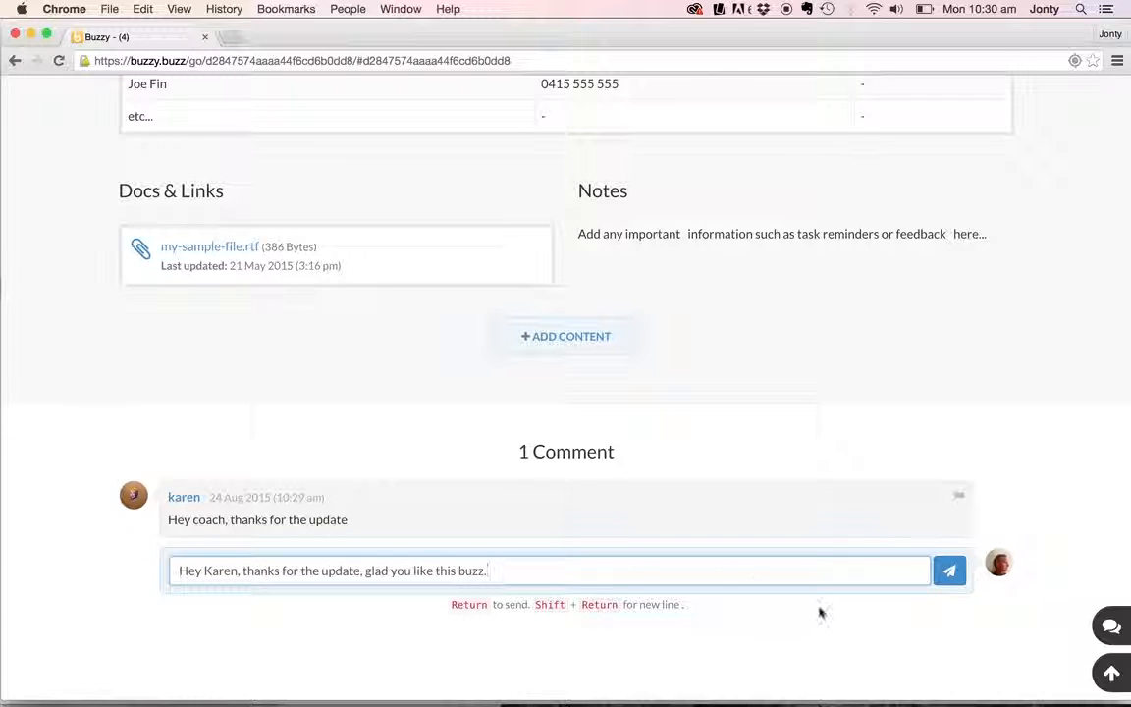
{"action": "left_click", "coordinate": [948, 570]}
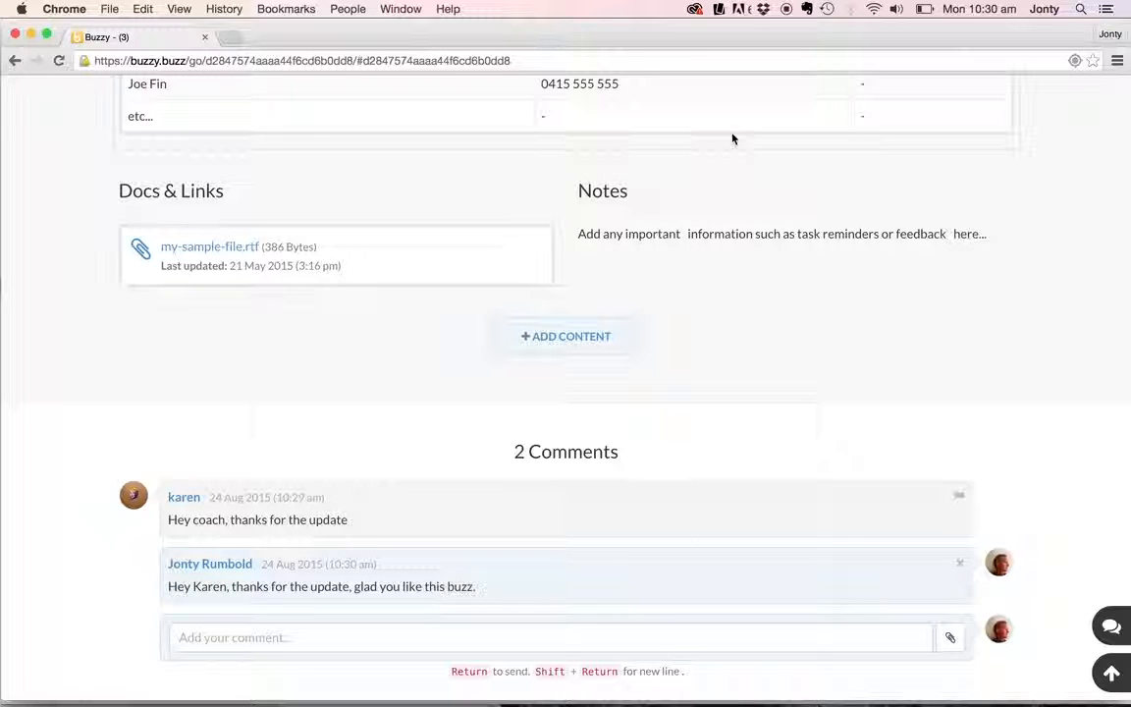
View the Buzz on the mirrored iPhone in Reflector 2, and read the reply's notification e-mail in Mail and close it
{"action": "left_click", "coordinate": [762, 674]}
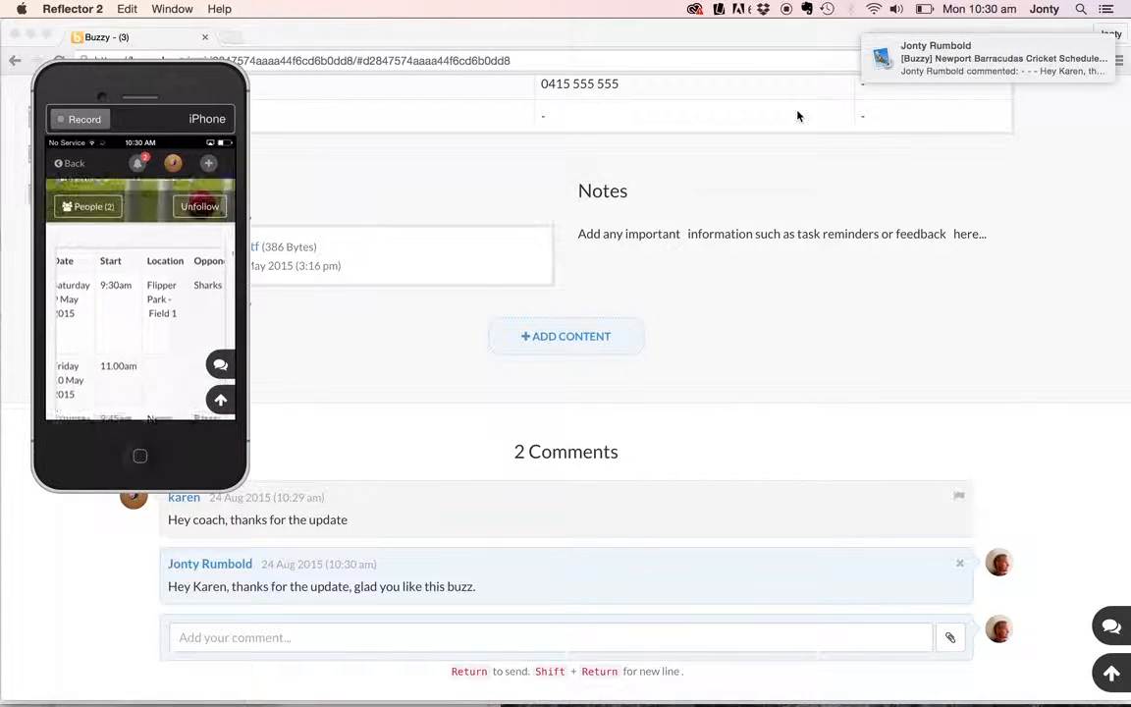
{"action": "left_click", "coordinate": [1018, 52]}
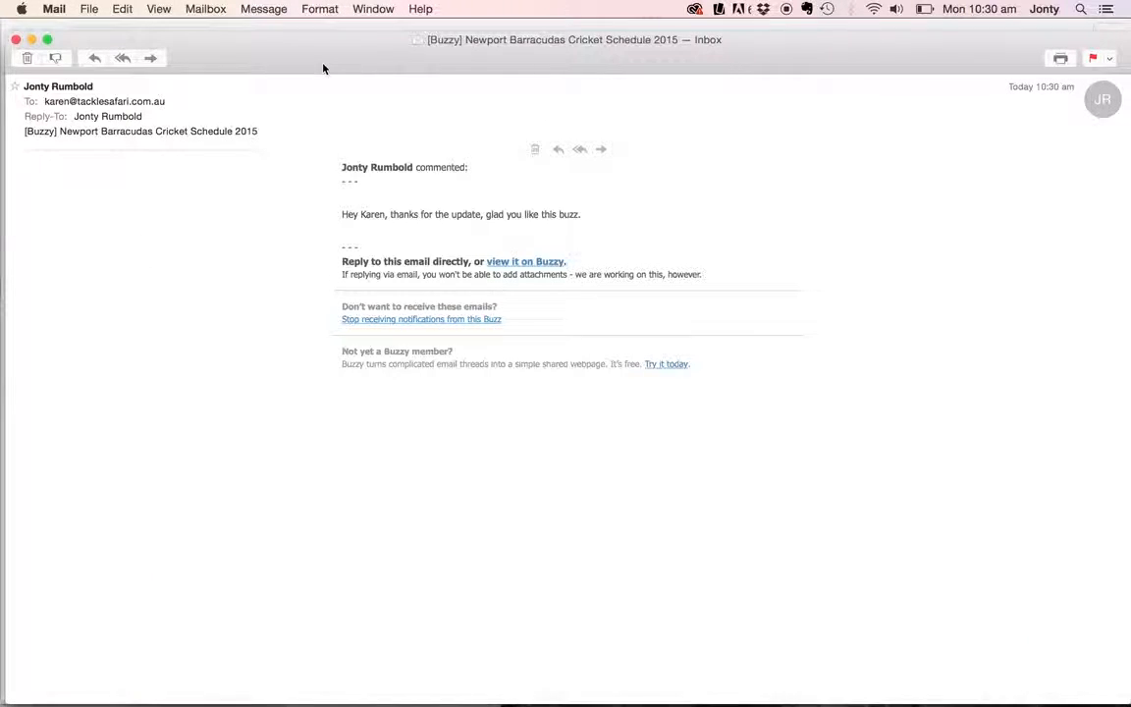
{"action": "left_click_drag", "start_coordinate": [290, 55], "coordinate": [289, 45]}
{"action": "left_click_drag", "start_coordinate": [577, 205], "coordinate": [338, 200]}
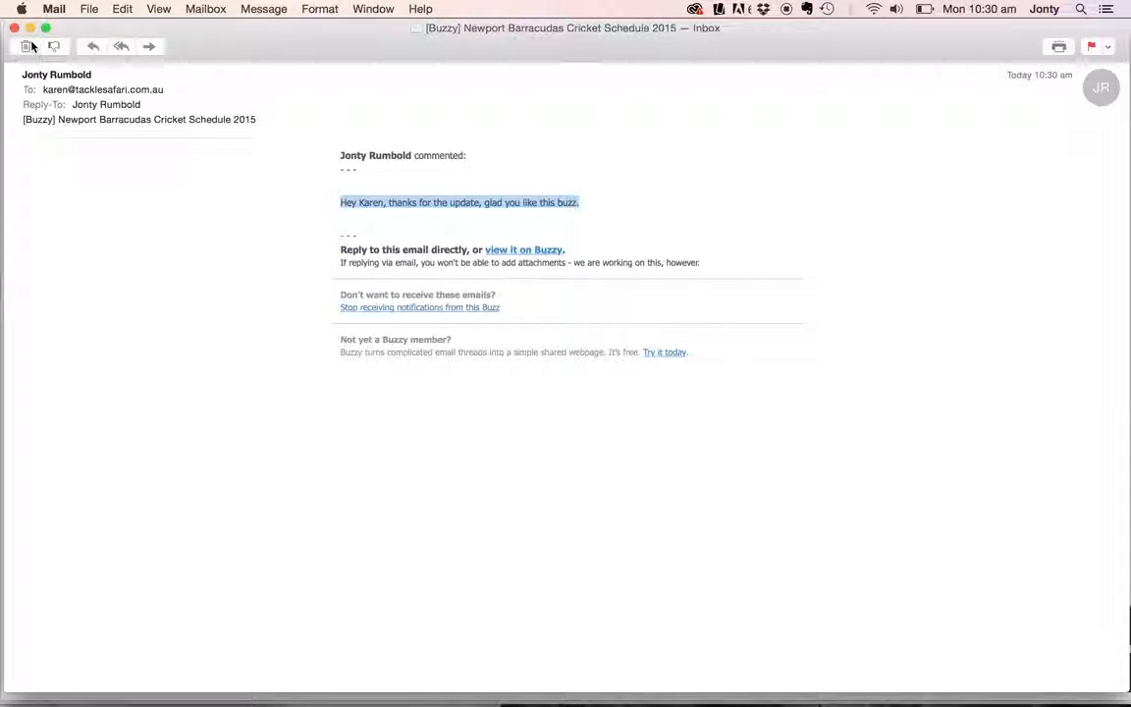
{"action": "left_click_drag", "start_coordinate": [305, 43], "coordinate": [371, 43]}
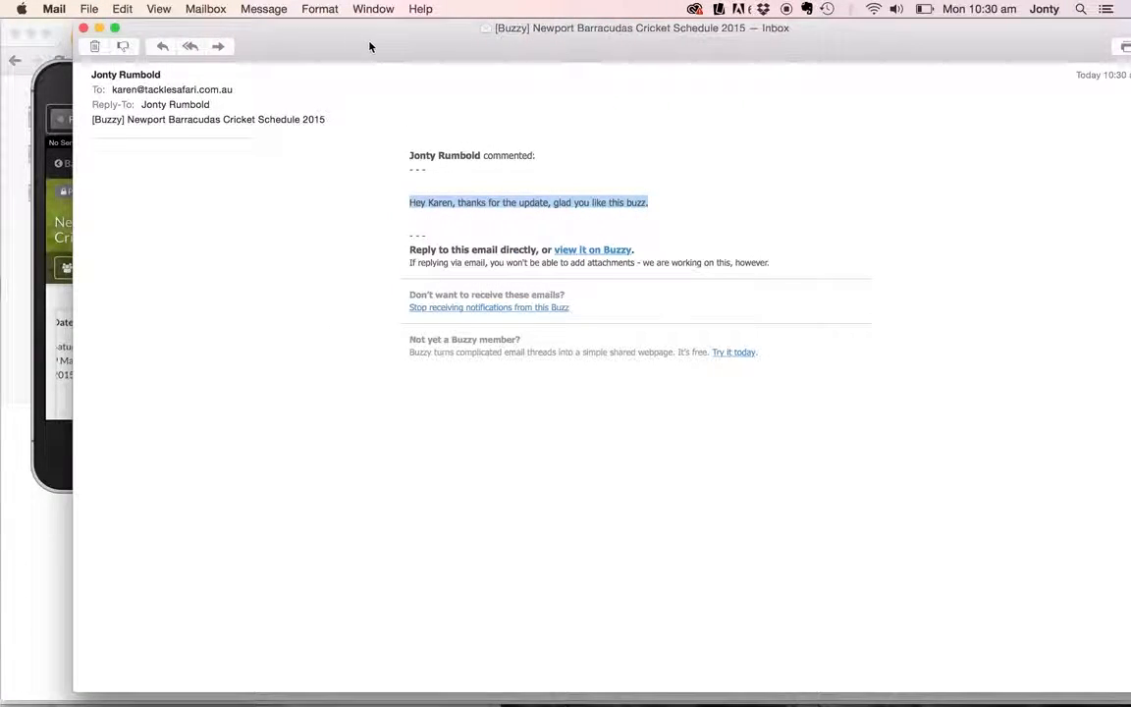
{"action": "left_click", "coordinate": [84, 29]}
Open the 10:28 am "[Buzzy] Newport Barracudas Cricket Schedule 2015" update e-mail in the participant's inbox and read through its contents
{"action": "left_click", "coordinate": [330, 406]}
{"action": "left_click", "coordinate": [319, 481]}
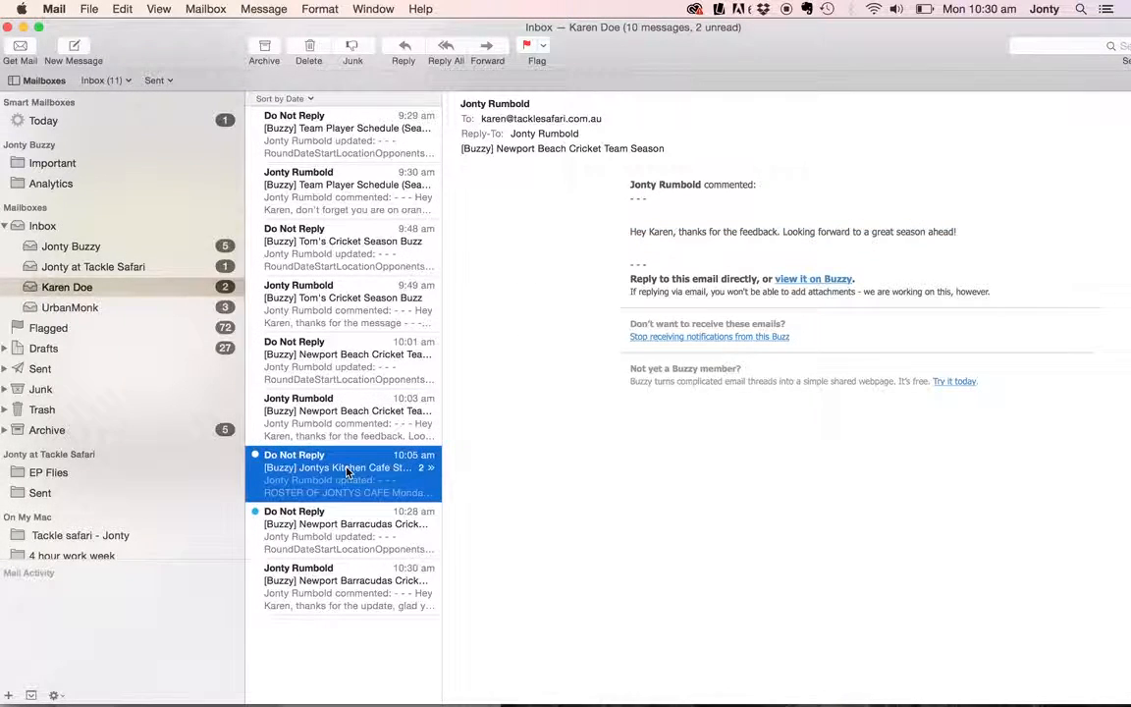
{"action": "left_click", "coordinate": [351, 537]}
{"action": "scroll", "coordinate": [587, 415], "scroll_direction": "down", "scroll_amount": 4}
{"action": "scroll", "coordinate": [655, 469], "scroll_direction": "up", "scroll_amount": 3}
{"action": "scroll", "coordinate": [655, 469], "scroll_direction": "up", "scroll_amount": 2}
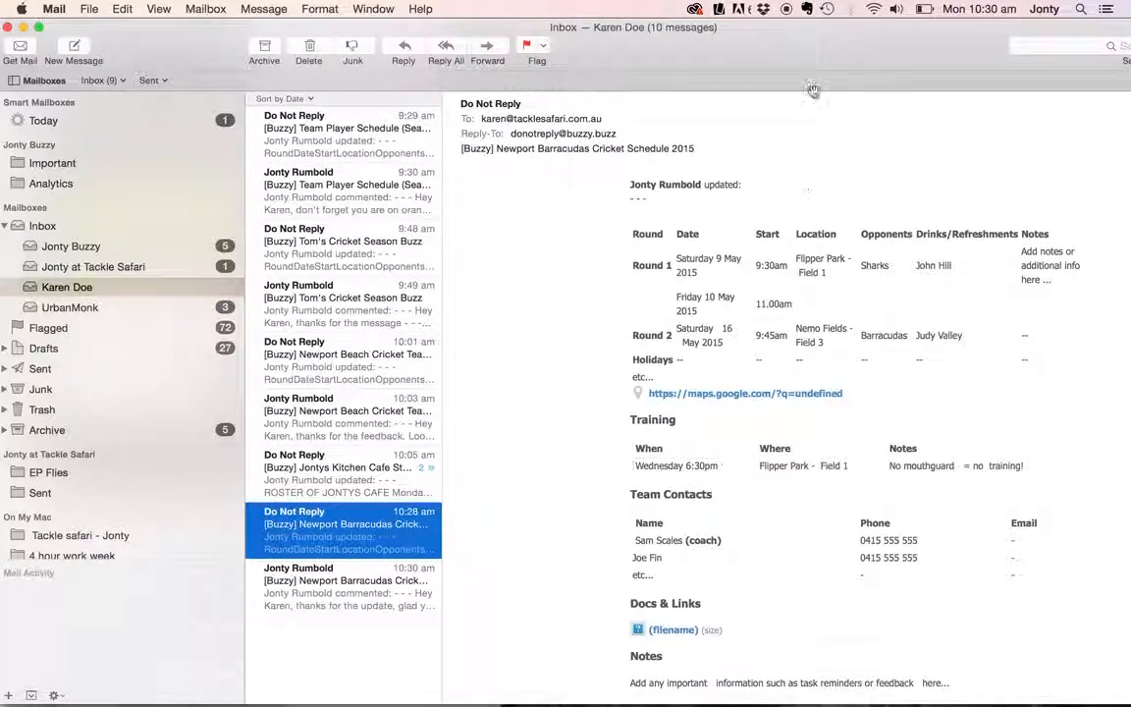
{"action": "scroll", "coordinate": [657, 273], "scroll_direction": "down", "scroll_amount": 3}
{"action": "scroll", "coordinate": [658, 274], "scroll_direction": "up", "scroll_amount": 3}
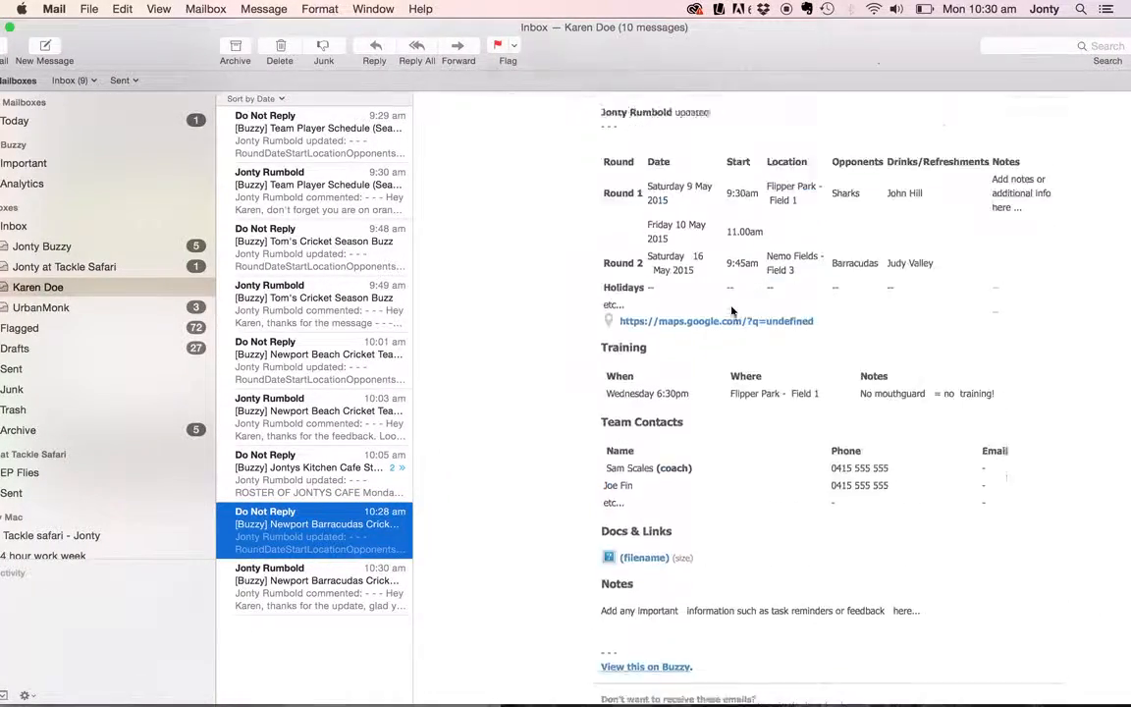
{"action": "scroll", "coordinate": [812, 430], "scroll_direction": "down", "scroll_amount": 5}
{"action": "scroll", "coordinate": [812, 430], "scroll_direction": "up", "scroll_amount": 5}
{"action": "left_click_drag", "start_coordinate": [670, 42], "coordinate": [694, 43]}
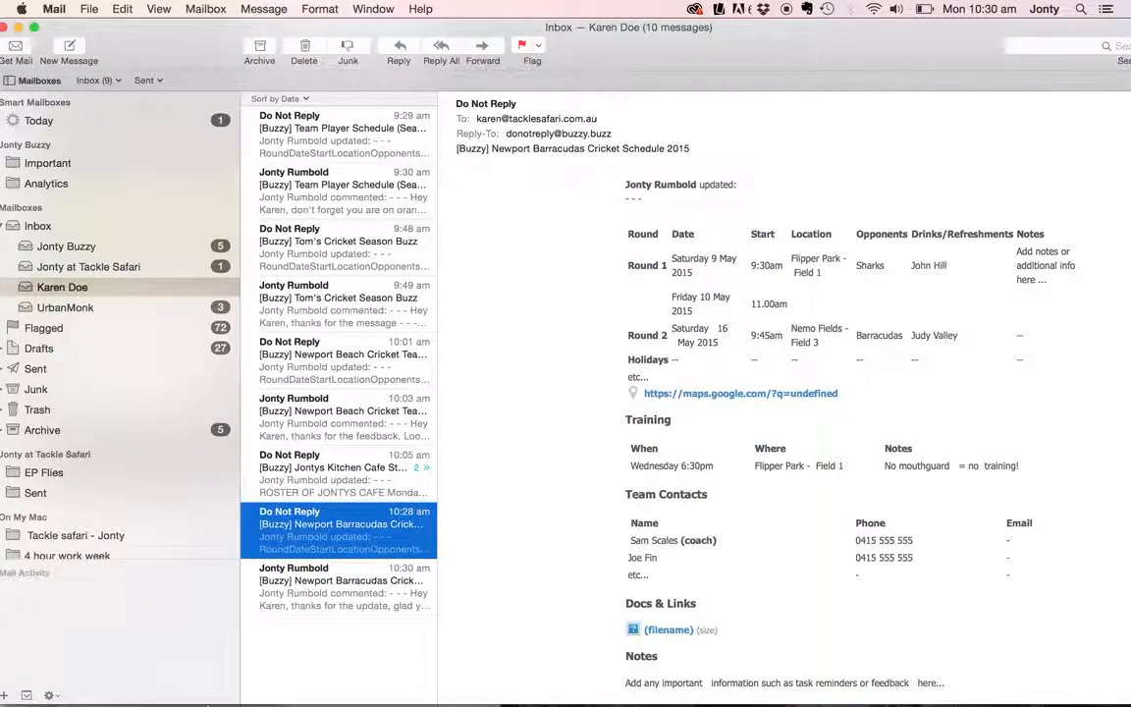
Switch back to Chrome, leave the cricket Buzz and open the "Jontys Kitchen Cafe Staff Schedule" Buzz
{"action": "left_click", "coordinate": [133, 656]}
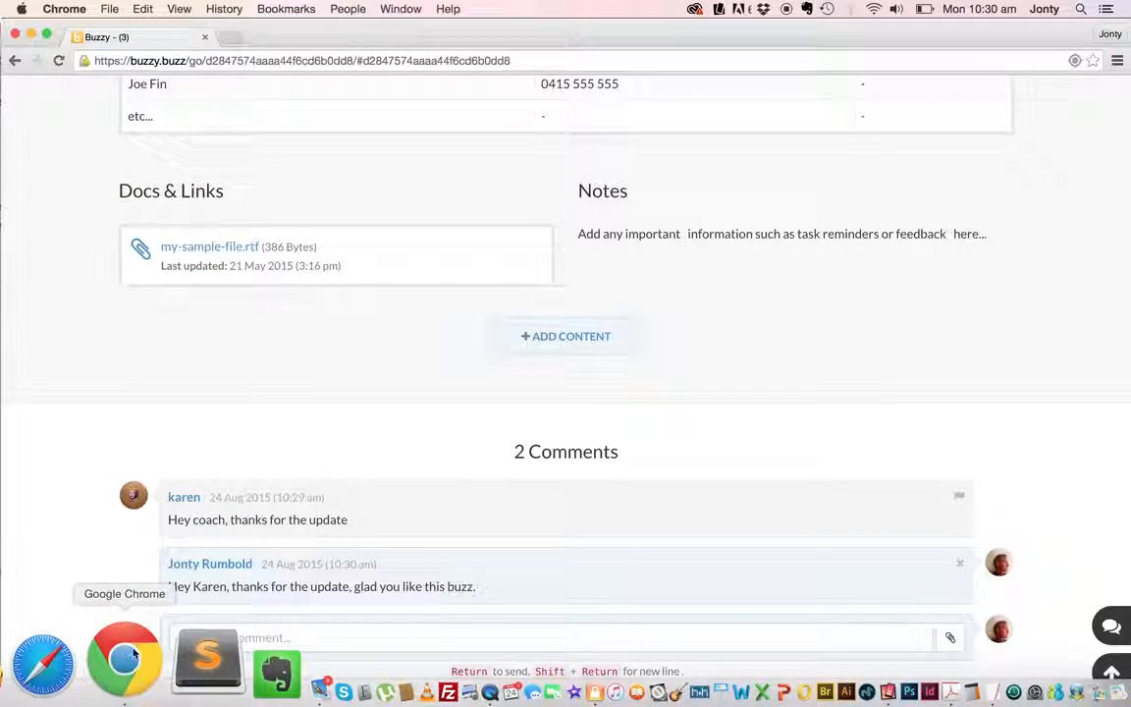
{"action": "scroll", "coordinate": [302, 313], "scroll_direction": "up", "scroll_amount": 10}
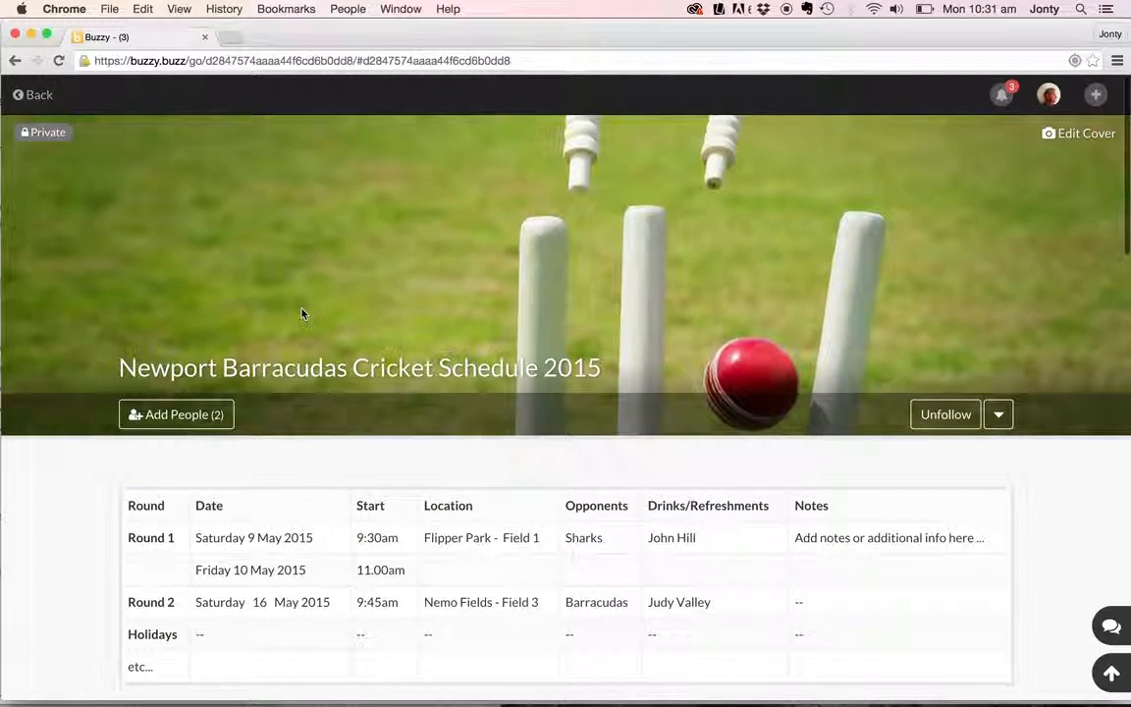
{"action": "left_click", "coordinate": [35, 95]}
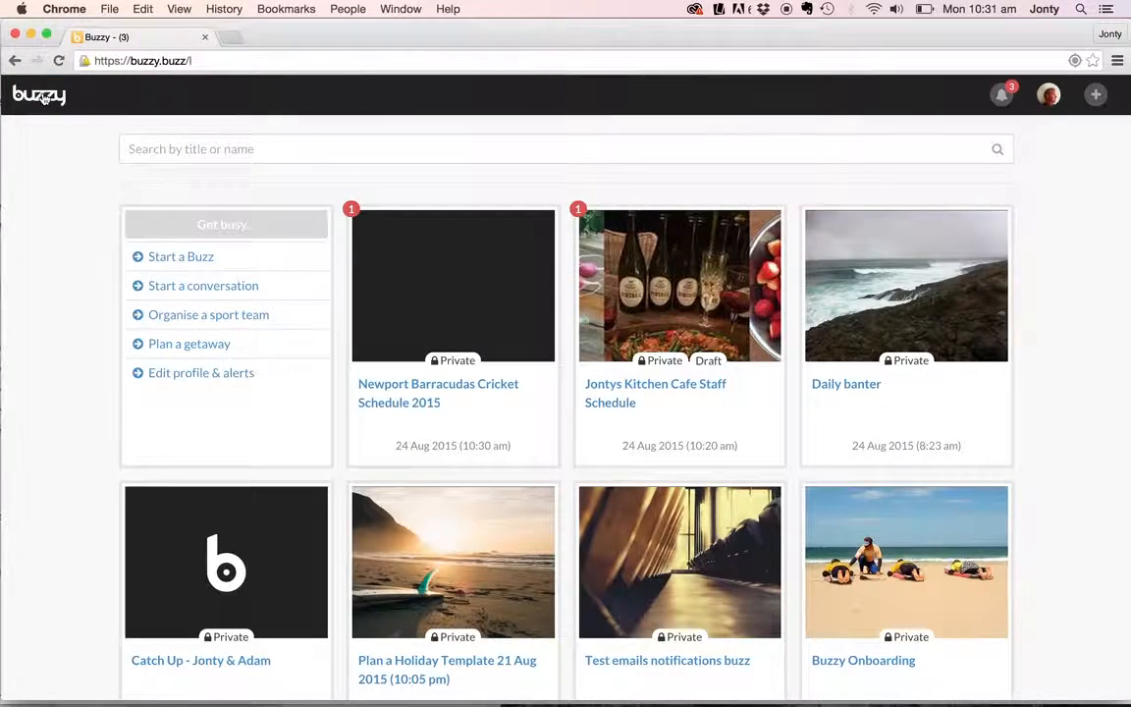
{"action": "left_click", "coordinate": [666, 340]}
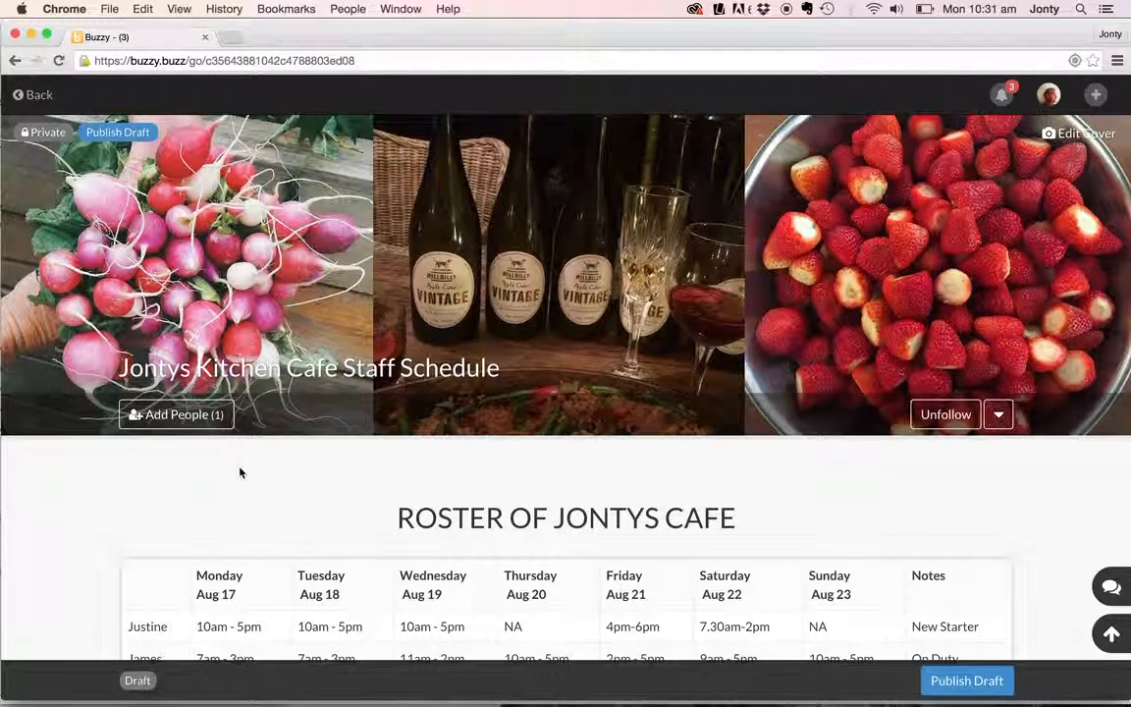
Enter "5pm - 11pm" for Monday Aug 17 in the third staff member's roster row and move on to that row's Friday cell
{"action": "scroll", "coordinate": [111, 498], "scroll_direction": "down", "scroll_amount": 5}
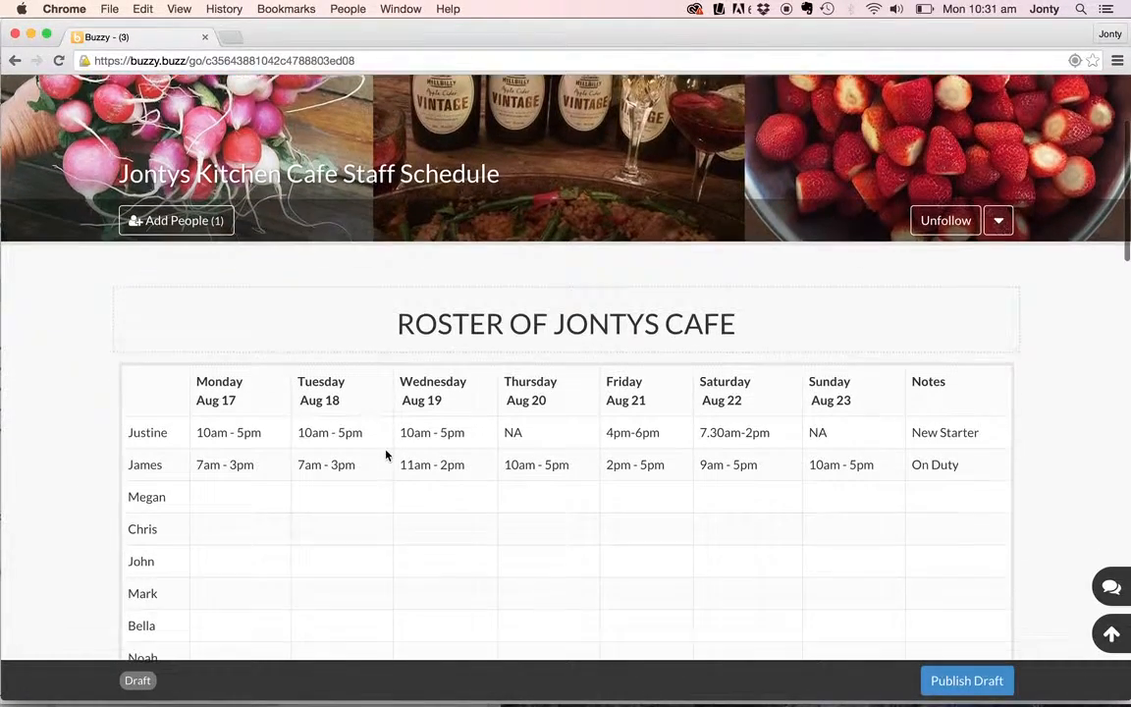
{"action": "scroll", "coordinate": [386, 454], "scroll_direction": "down", "scroll_amount": 3}
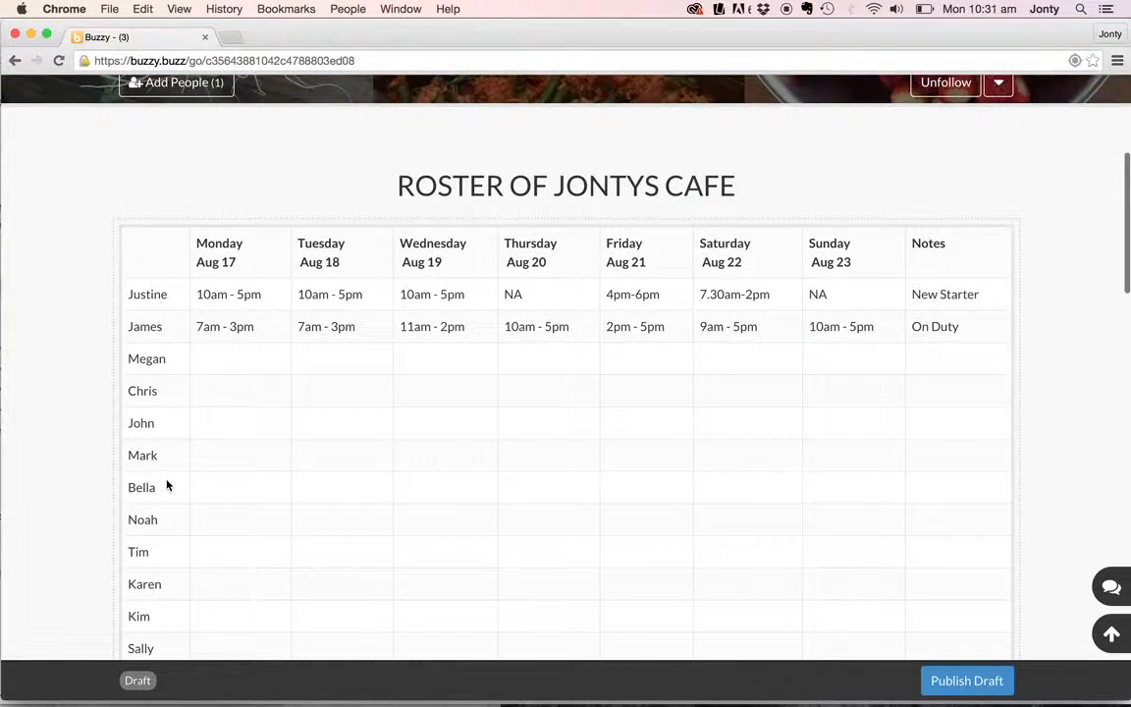
{"action": "scroll", "coordinate": [157, 483], "scroll_direction": "down", "scroll_amount": 1}
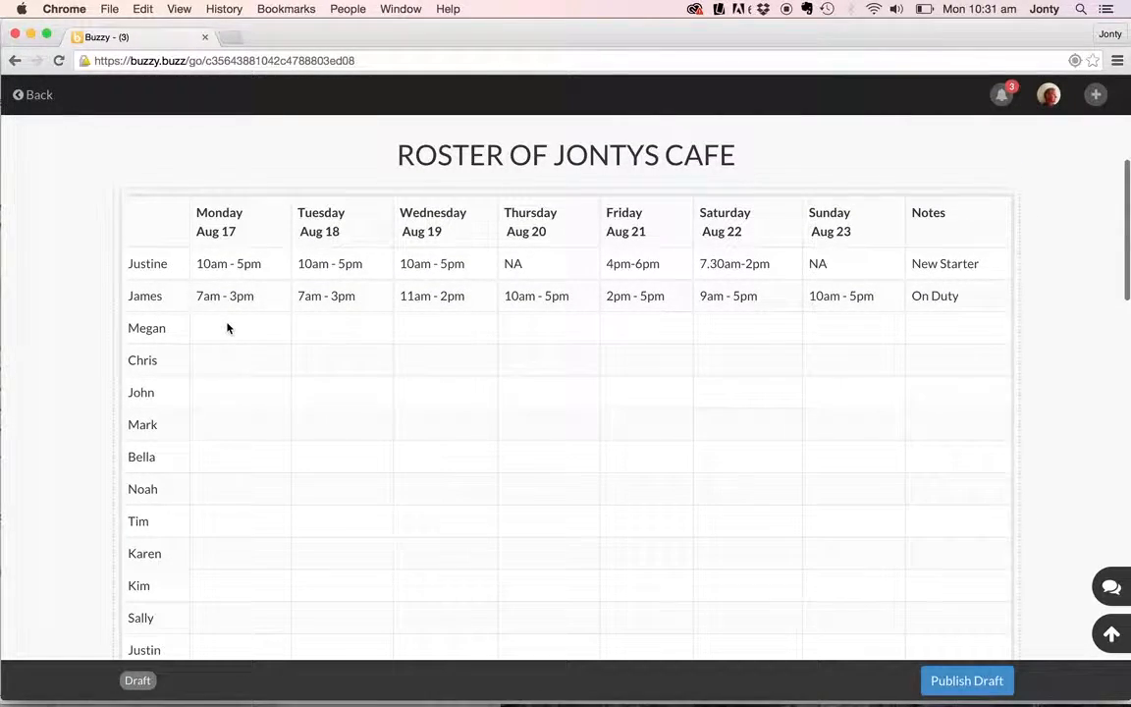
{"action": "left_click", "coordinate": [221, 326]}
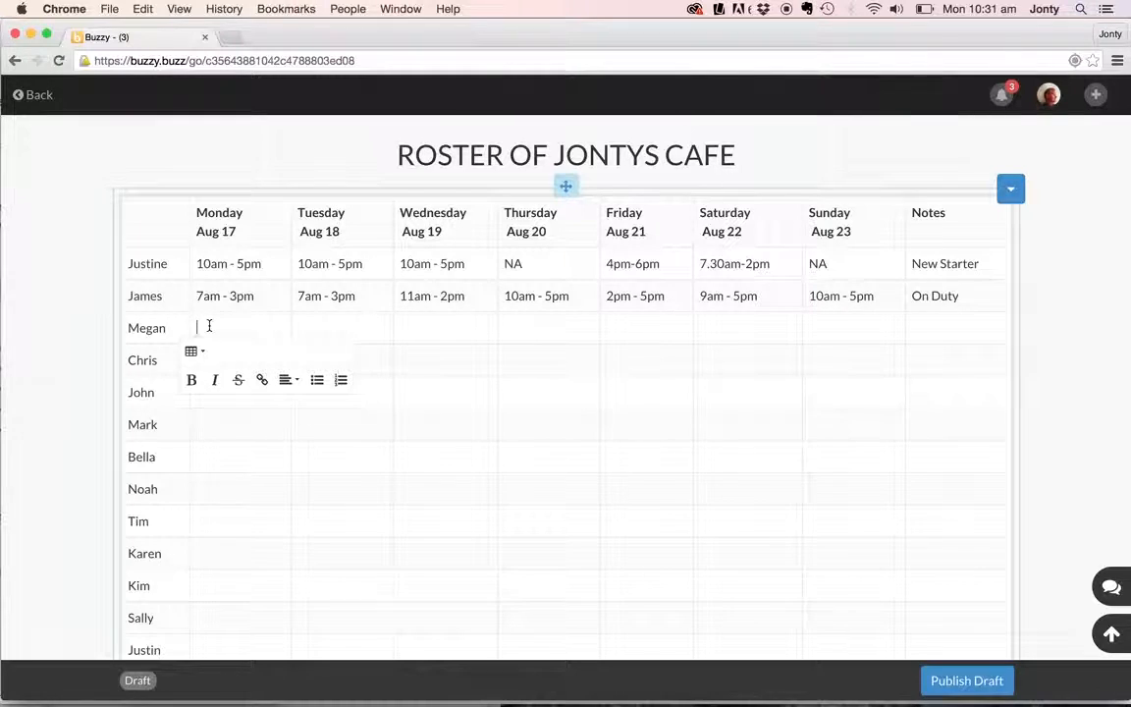
{"action": "type", "text": "5pm - 11pm"}
{"action": "left_click", "coordinate": [324, 331]}
{"action": "left_click", "coordinate": [442, 328]}
{"action": "left_click", "coordinate": [545, 328]}
{"action": "left_click", "coordinate": [660, 323]}
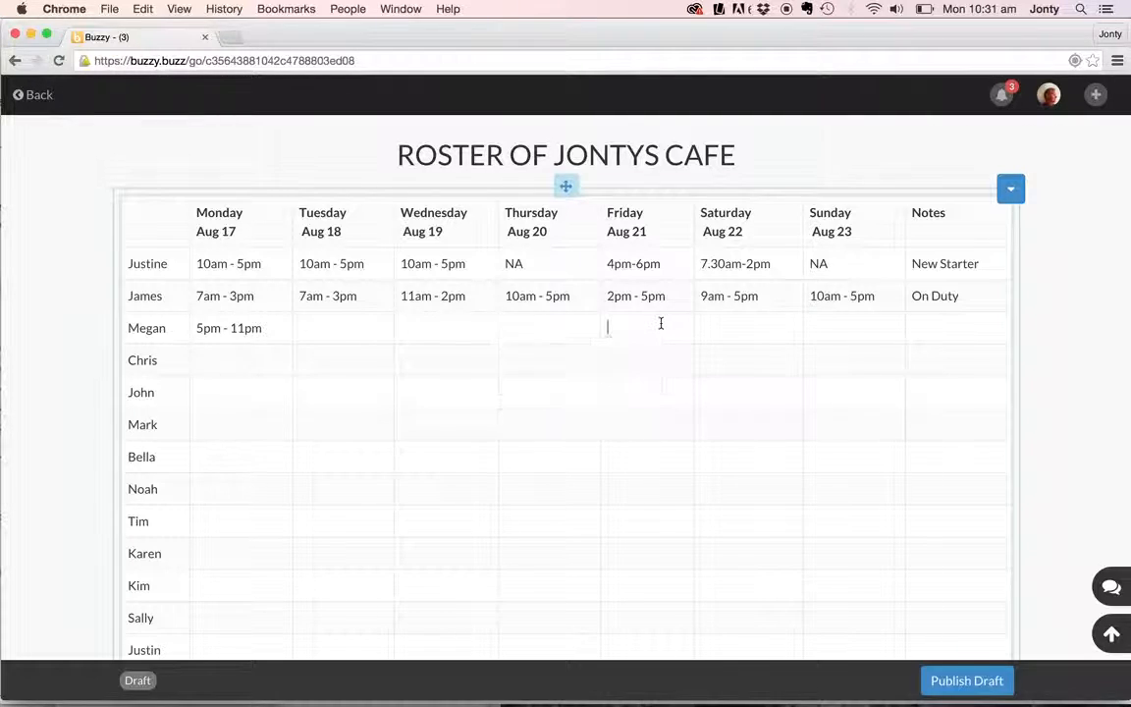
Look at the table editing options for the Tuesday Aug 18 cell in the third staff member's roster row, and close them
{"action": "left_click", "coordinate": [339, 331]}
{"action": "left_click", "coordinate": [307, 355]}
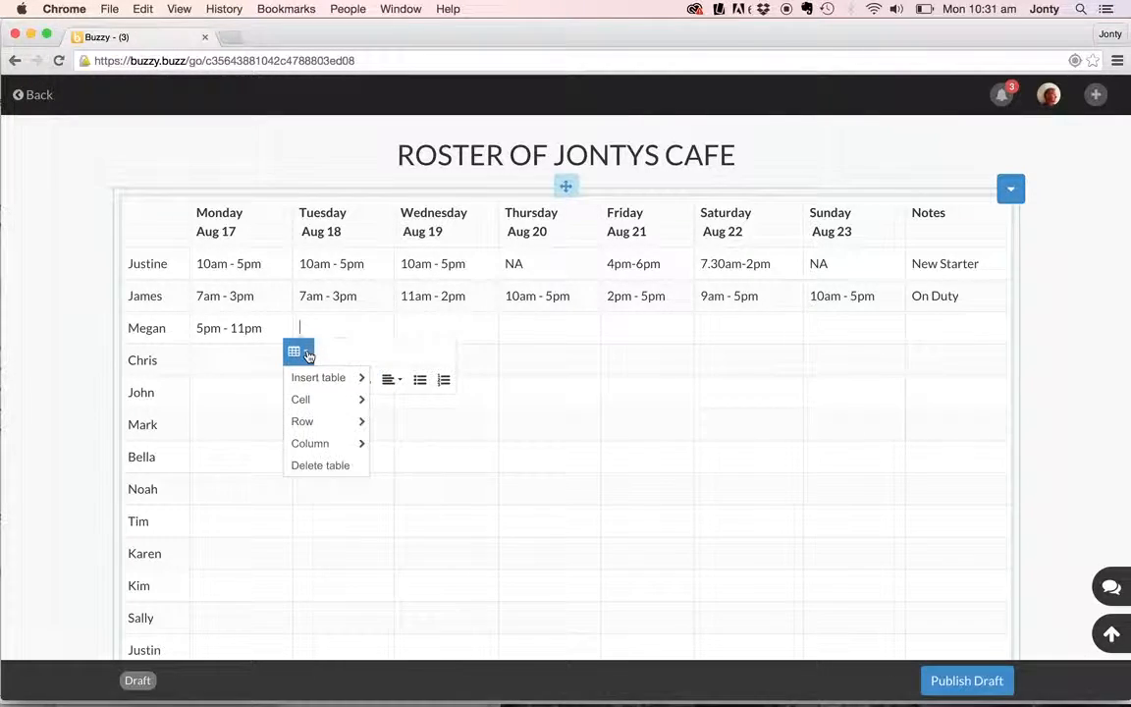
{"action": "left_click", "coordinate": [1067, 370]}
Review the rest of the Buzz: key contacts, weekly news, map, hiring image, PDF attachments and the comment section
{"action": "scroll", "coordinate": [1075, 371], "scroll_direction": "down", "scroll_amount": 10}
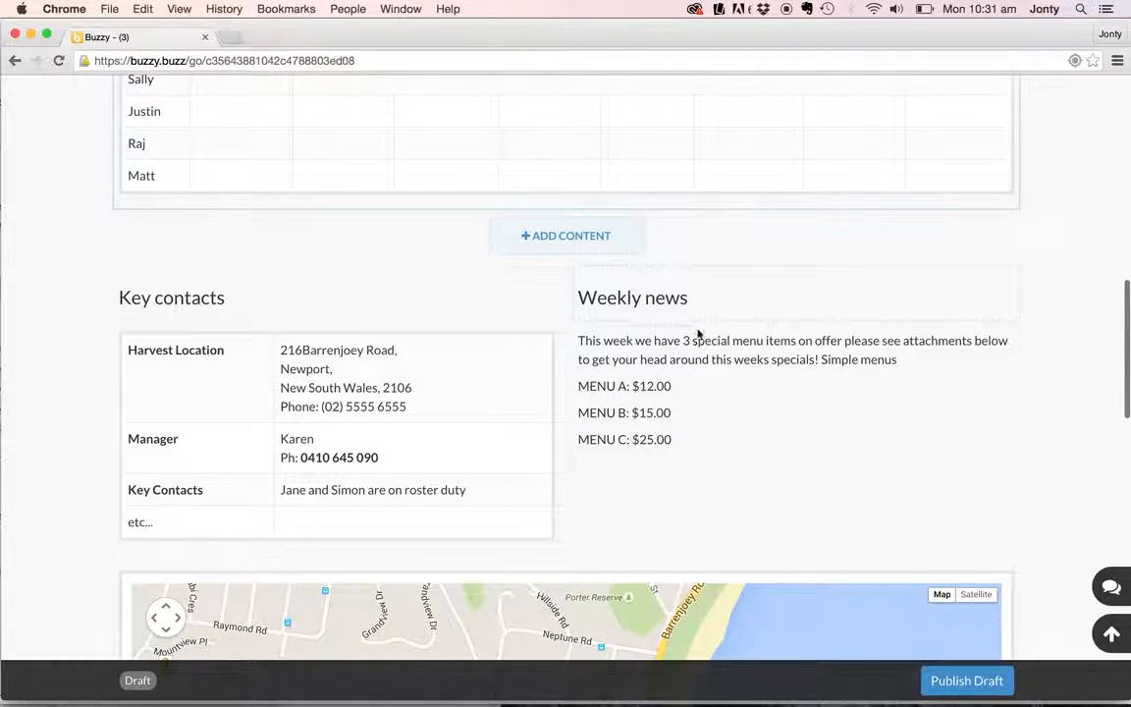
{"action": "scroll", "coordinate": [661, 409], "scroll_direction": "down", "scroll_amount": 7}
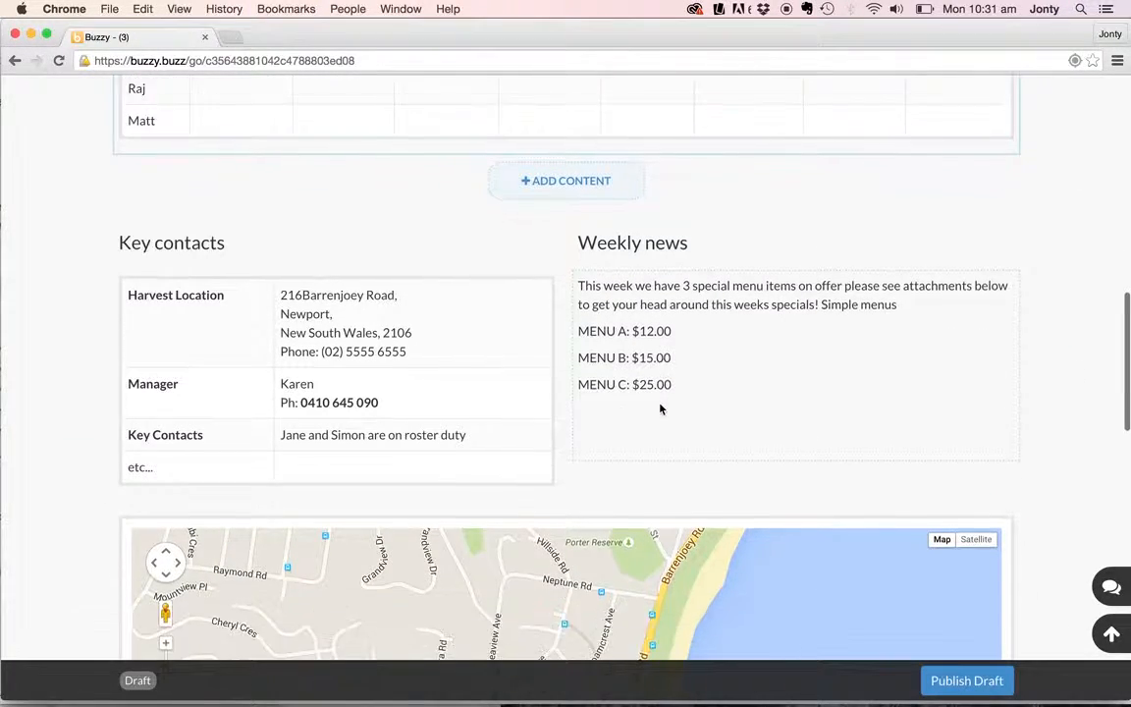
{"action": "scroll", "coordinate": [648, 360], "scroll_direction": "down", "scroll_amount": 4}
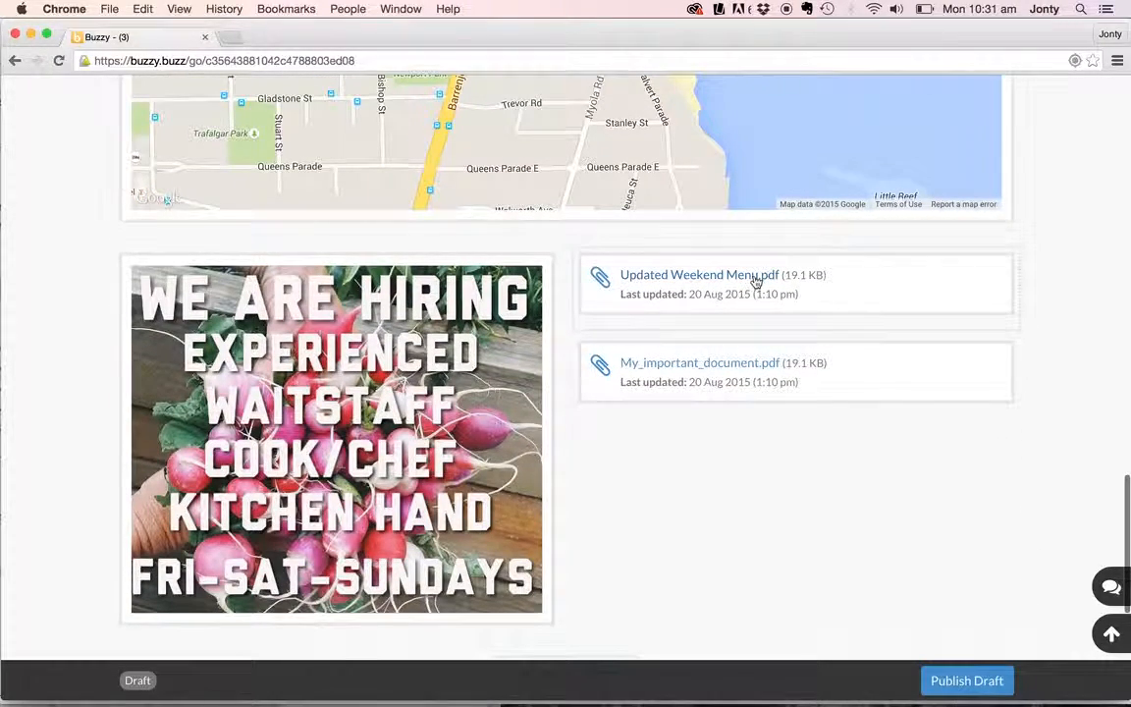
{"action": "scroll", "coordinate": [747, 366], "scroll_direction": "down", "scroll_amount": 2}
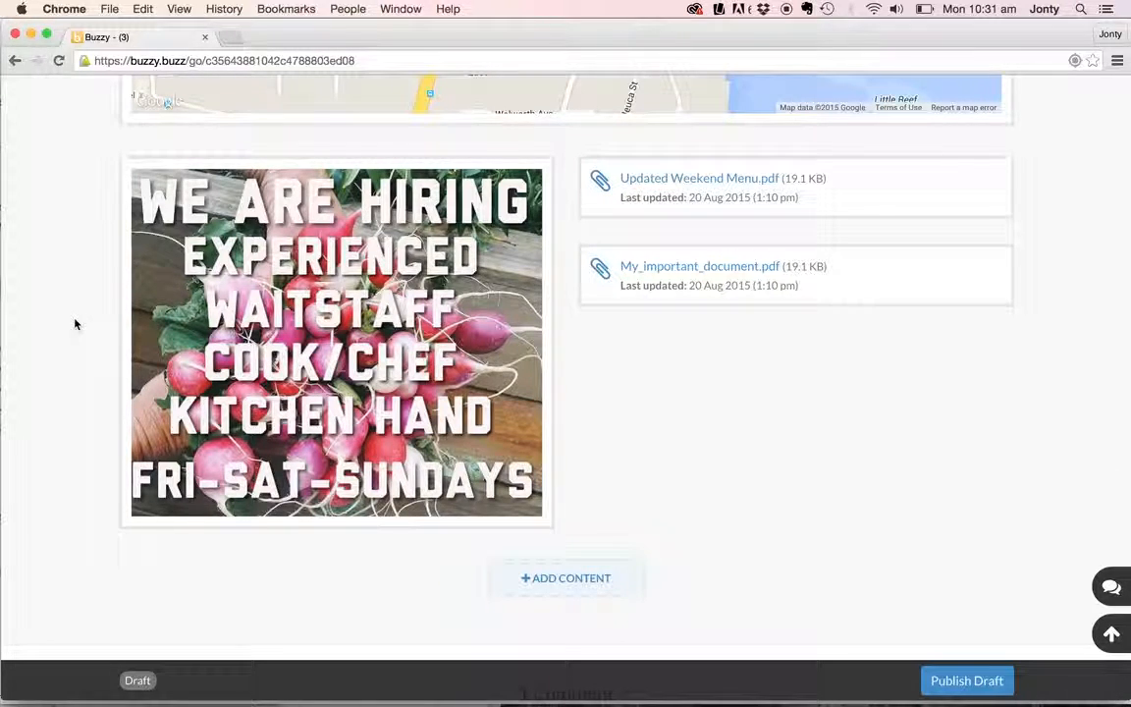
{"action": "scroll", "coordinate": [75, 324], "scroll_direction": "down", "scroll_amount": 6}
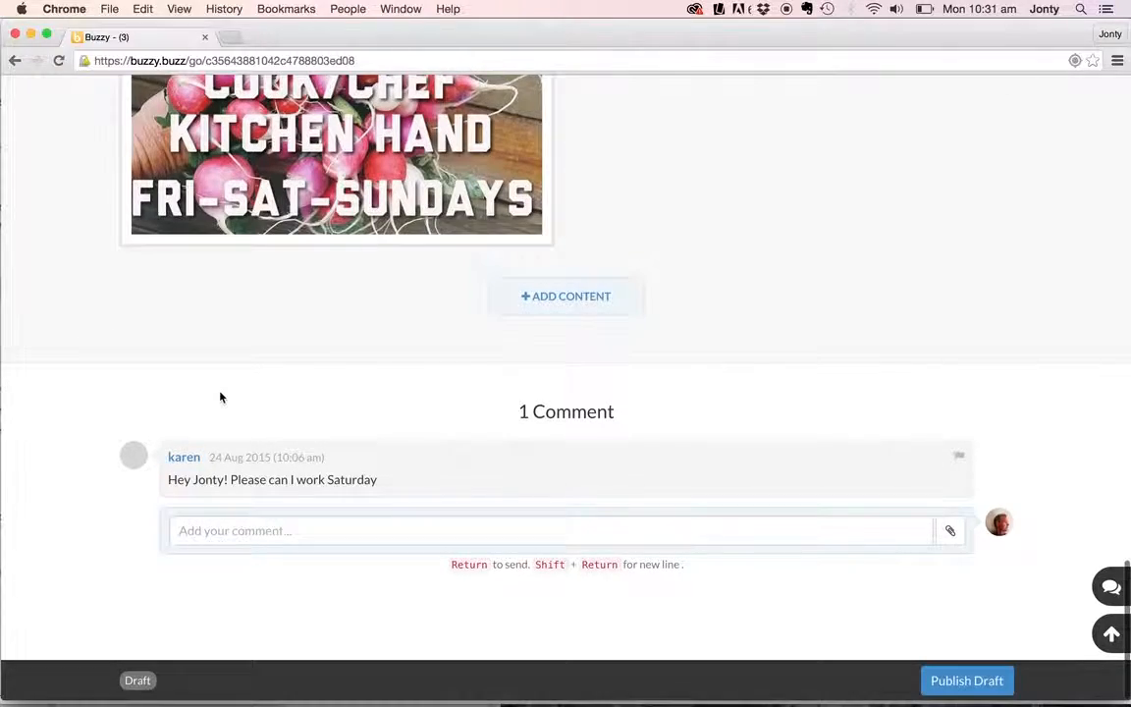
{"action": "left_click", "coordinate": [202, 530]}
Add the participant to the cafe staff schedule Buzz by first name, keeping the Audience role, and finish editing participants
{"action": "scroll", "coordinate": [102, 308], "scroll_direction": "up", "scroll_amount": 20}
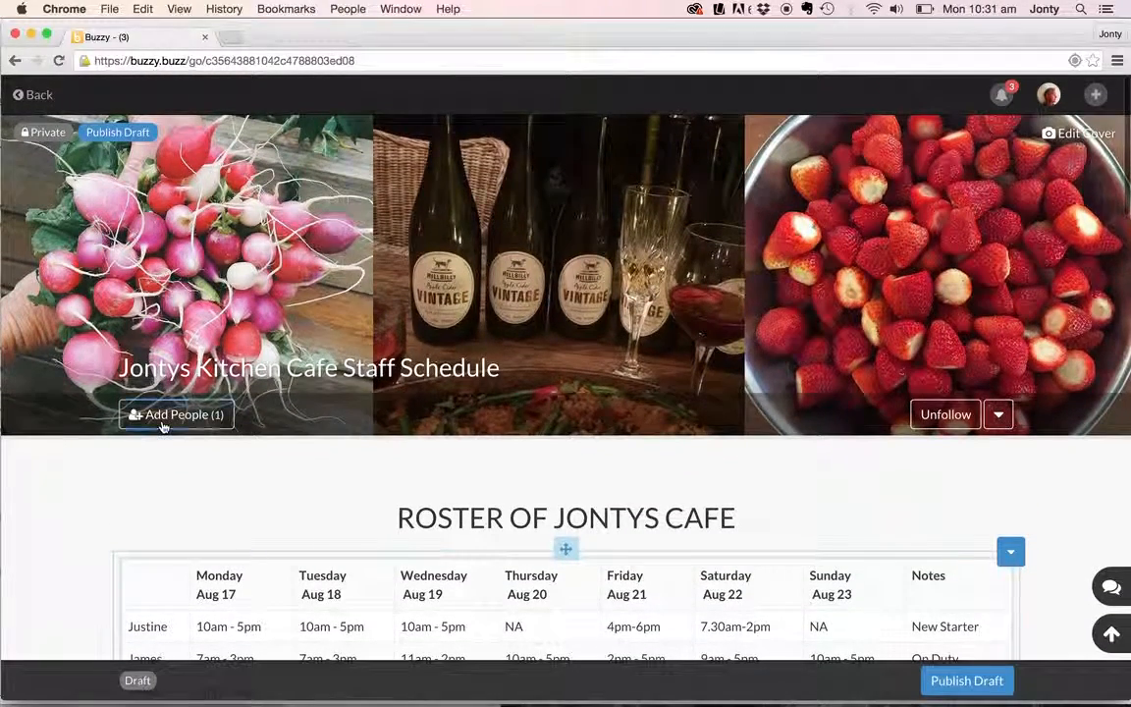
{"action": "left_click", "coordinate": [163, 414]}
{"action": "left_click", "coordinate": [192, 212]}
{"action": "type", "text": "karen"}
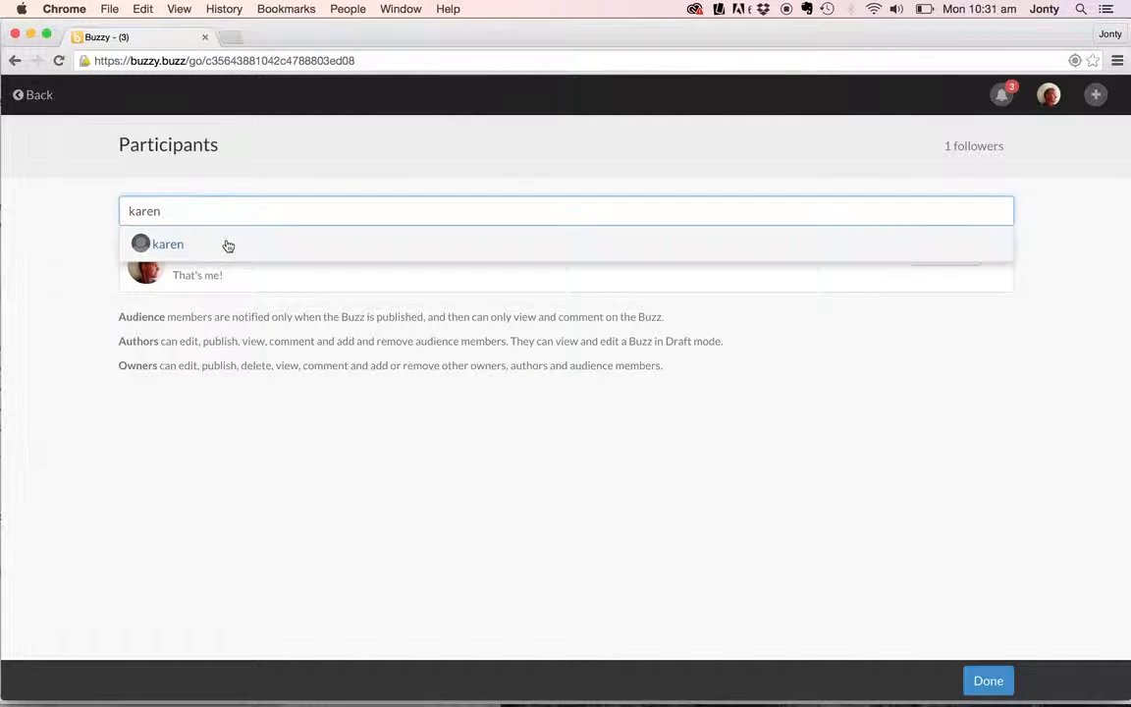
{"action": "left_click", "coordinate": [228, 245]}
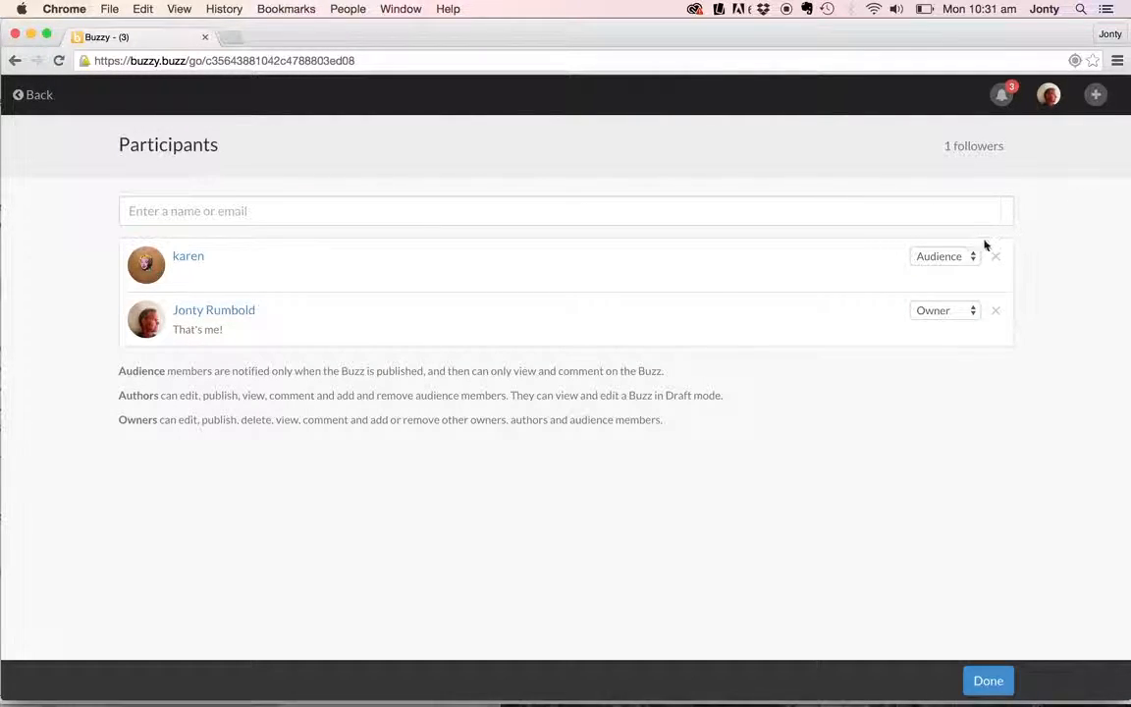
{"action": "left_click", "coordinate": [947, 263]}
{"action": "left_click", "coordinate": [948, 263]}
{"action": "left_click", "coordinate": [988, 680]}
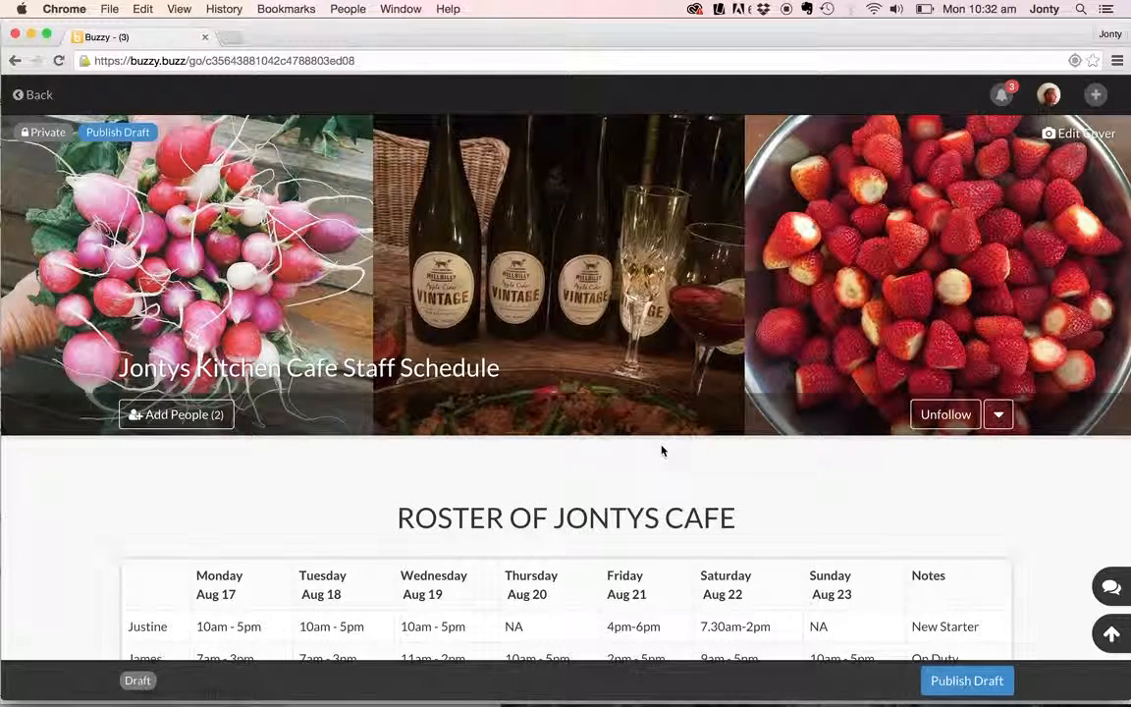
Publish the draft of the "Jontys Kitchen Cafe Staff Schedule" Buzz and return to its cover
{"action": "scroll", "coordinate": [661, 451], "scroll_direction": "down", "scroll_amount": 2}
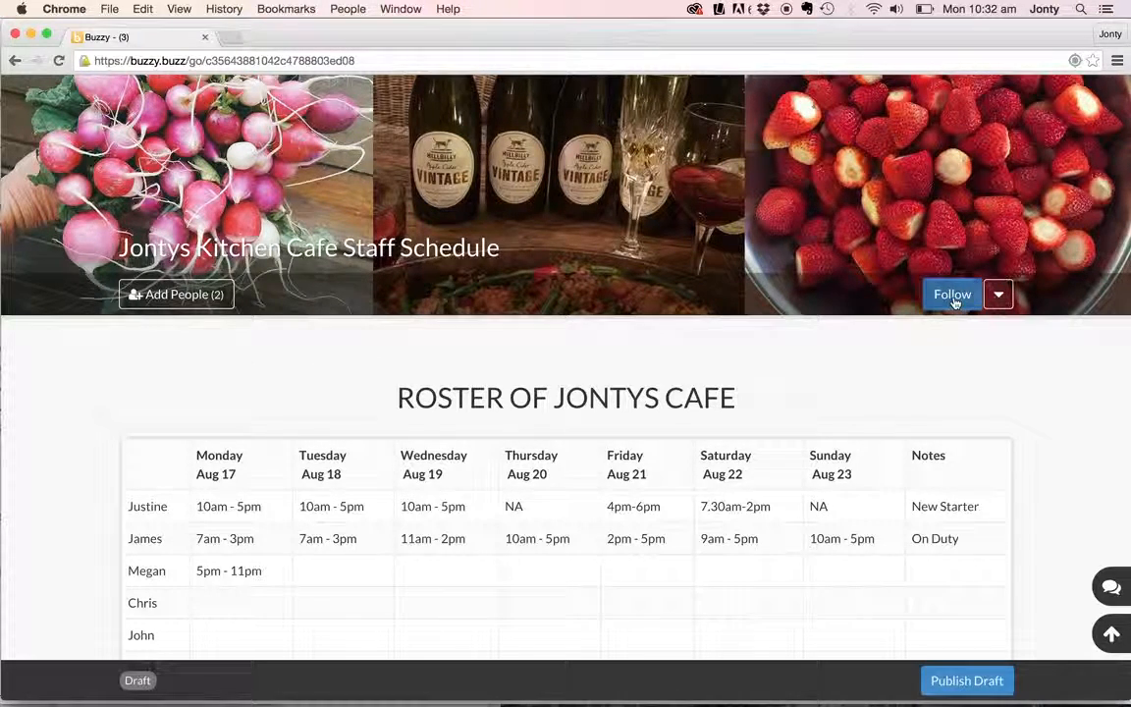
{"action": "scroll", "coordinate": [855, 410], "scroll_direction": "down", "scroll_amount": 1}
{"action": "scroll", "coordinate": [781, 416], "scroll_direction": "down", "scroll_amount": 3}
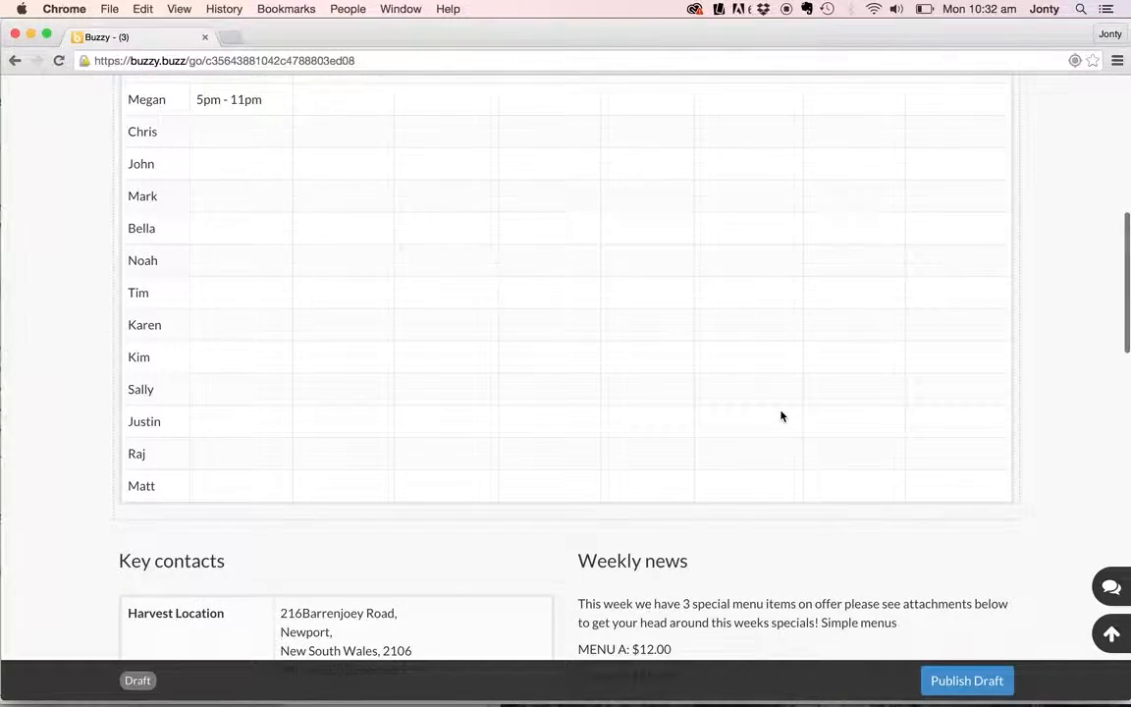
{"action": "left_click", "coordinate": [959, 681]}
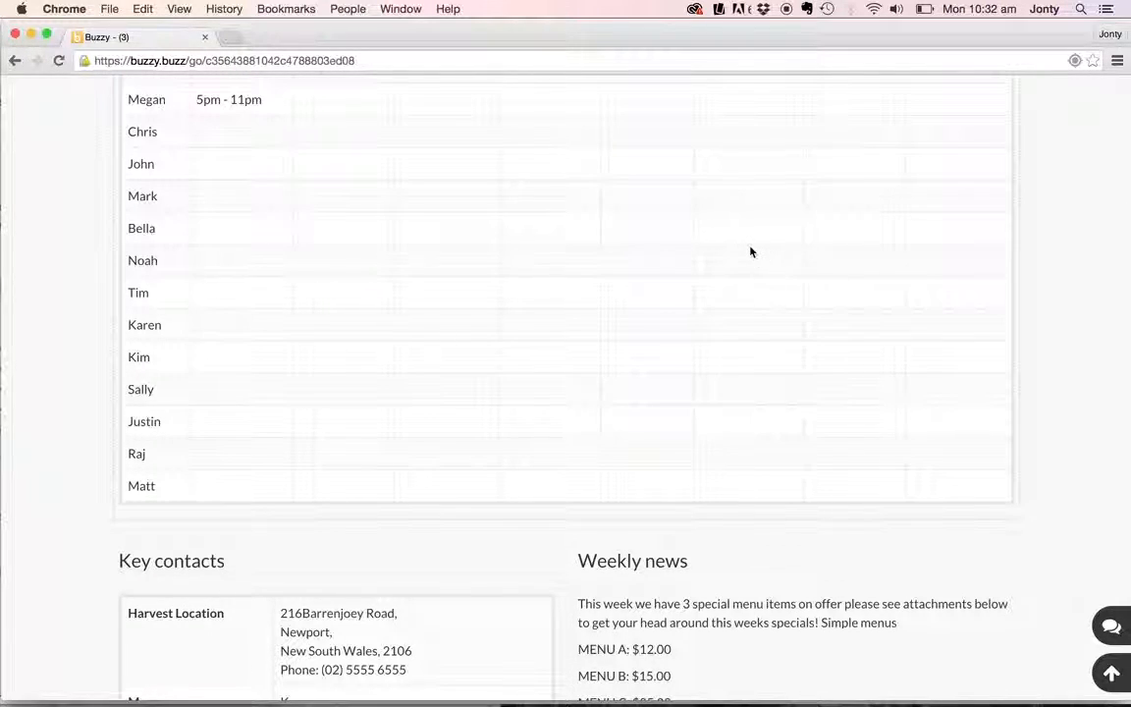
{"action": "scroll", "coordinate": [1060, 282], "scroll_direction": "up", "scroll_amount": 5}
{"action": "scroll", "coordinate": [1062, 279], "scroll_direction": "up", "scroll_amount": 7}
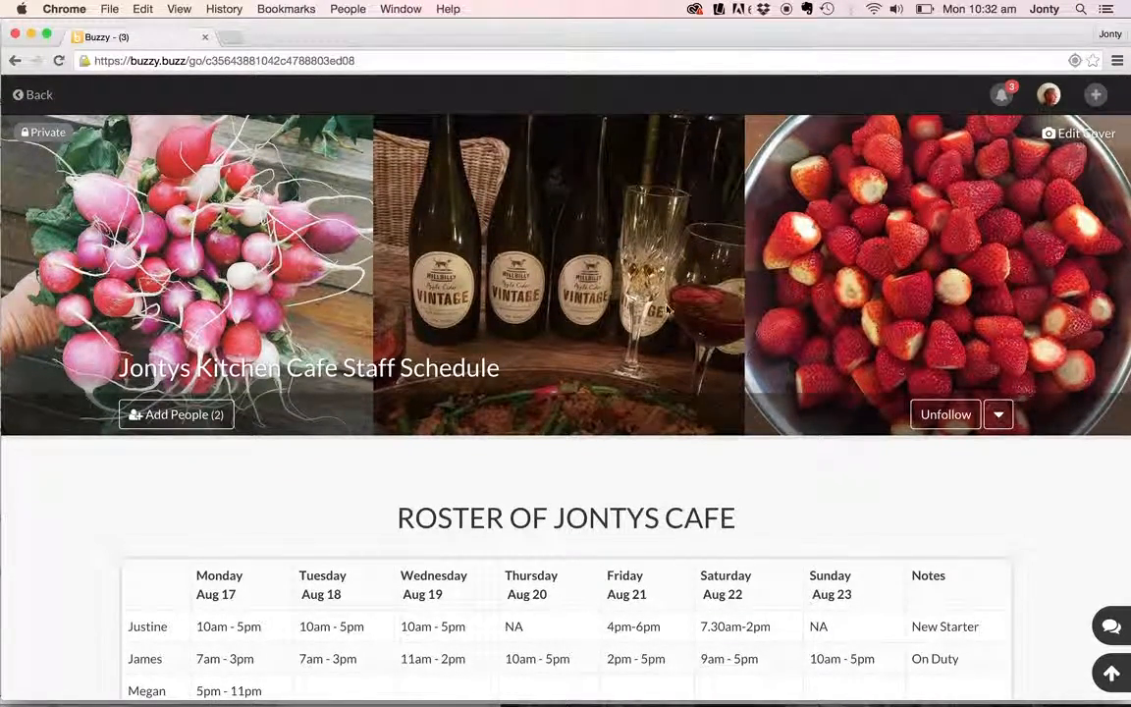
View the Buzz's comments on the mirrored iPhone in Reflector 2, and switch back to Chrome to read the new comment there
{"action": "left_click", "coordinate": [763, 666]}
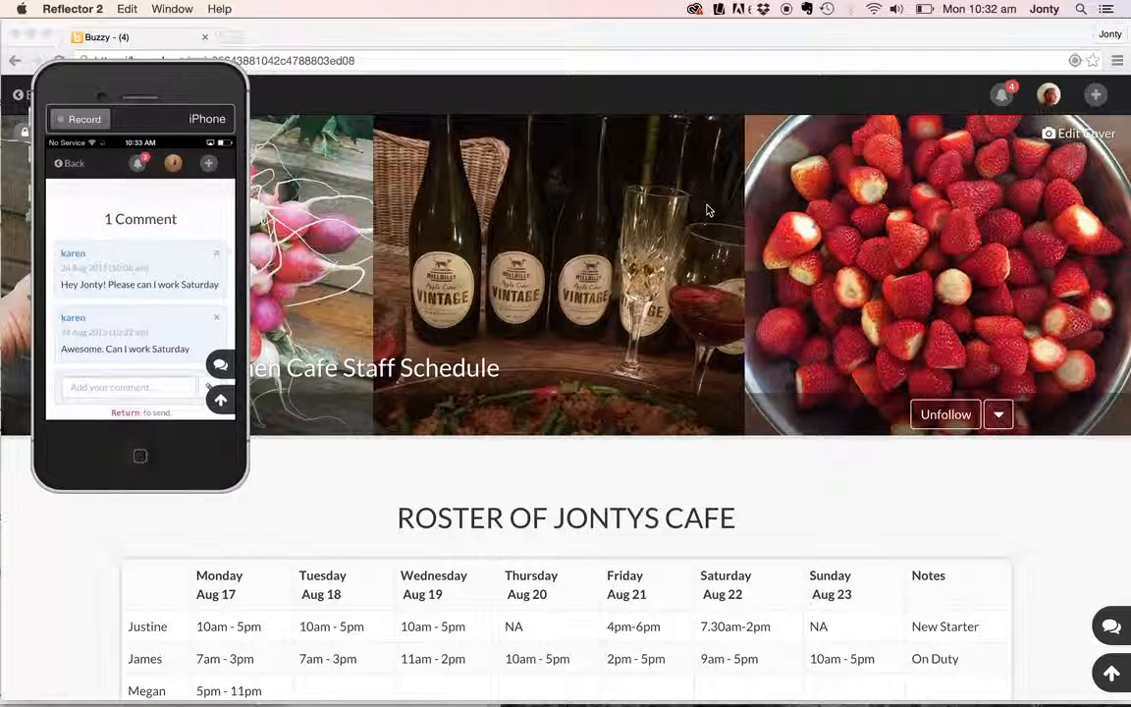
{"action": "left_click", "coordinate": [290, 505]}
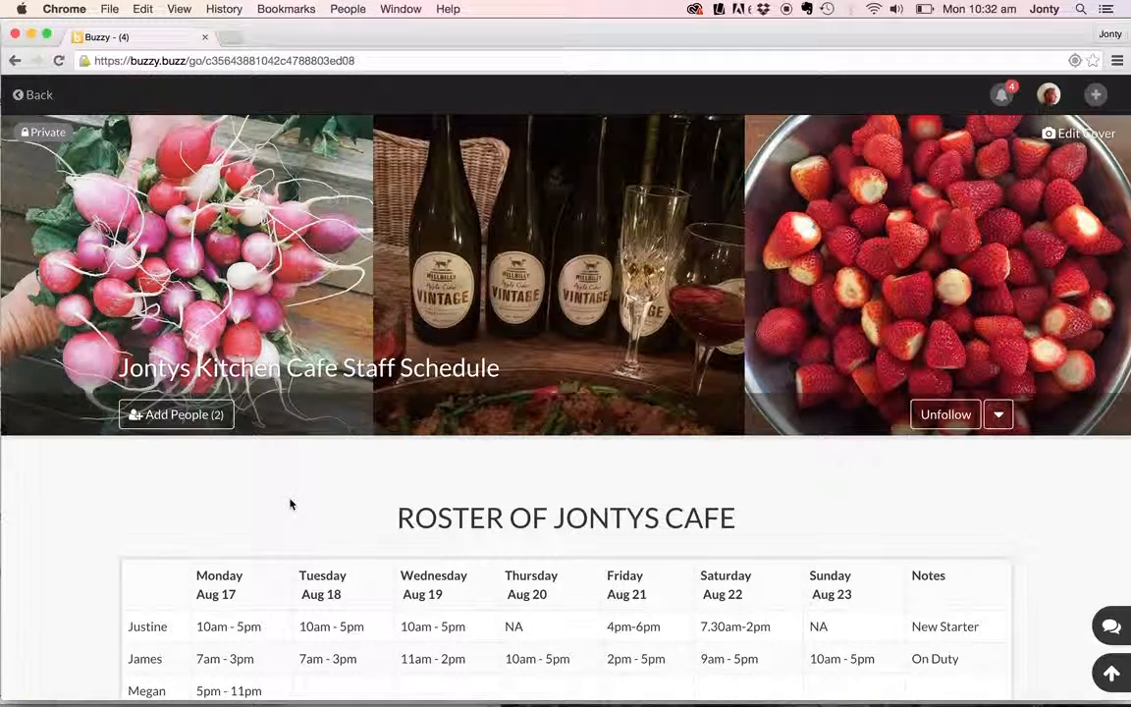
{"action": "scroll", "coordinate": [349, 520], "scroll_direction": "down", "scroll_amount": 20}
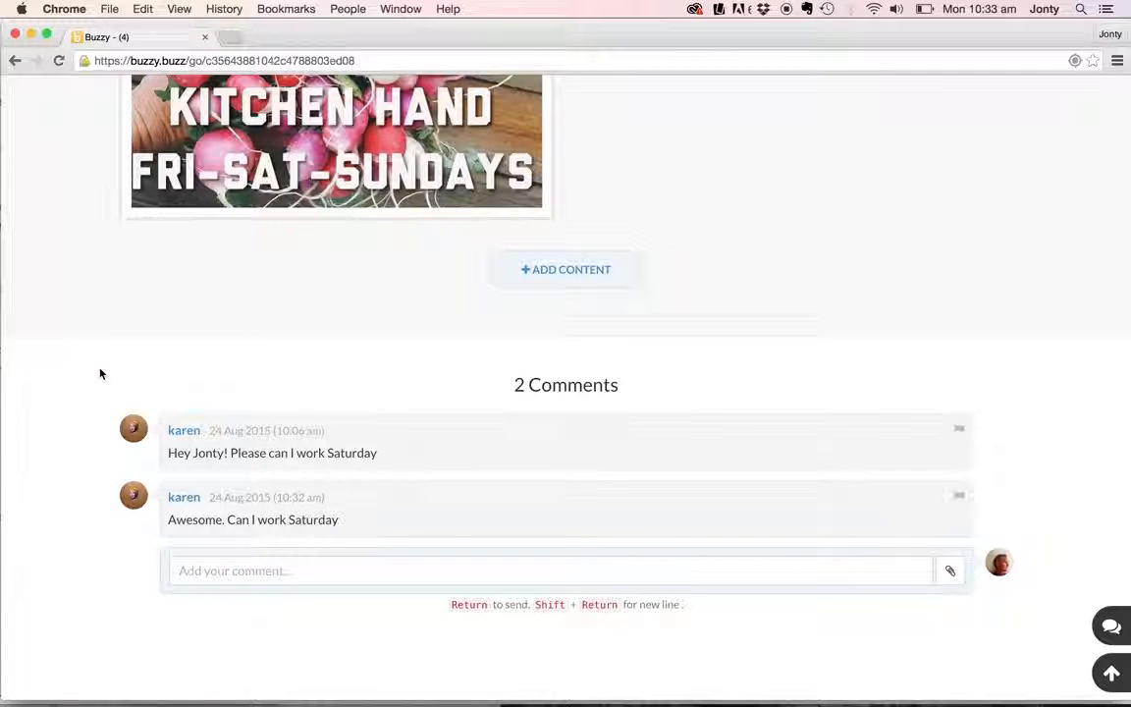
Leave the cafe staff schedule Buzz and go back to the overview of all Buzzes
{"action": "scroll", "coordinate": [428, 366], "scroll_direction": "up", "scroll_amount": 1}
{"action": "scroll", "coordinate": [428, 366], "scroll_direction": "up", "scroll_amount": 20}
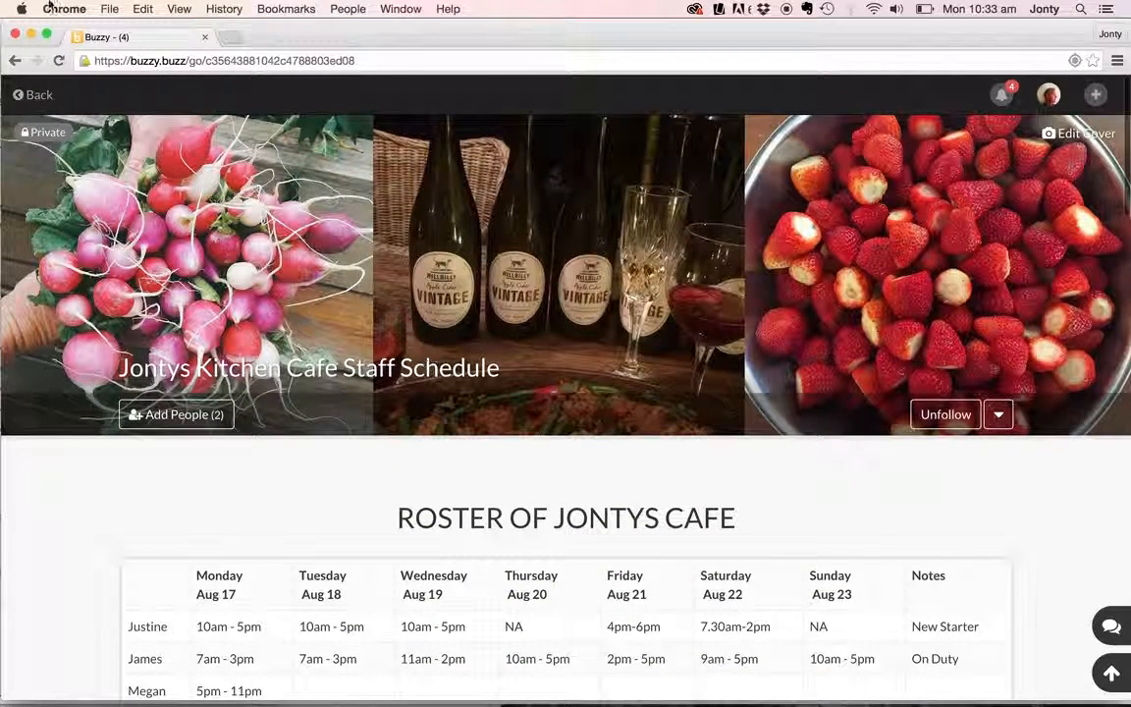
{"action": "left_click", "coordinate": [39, 95]}
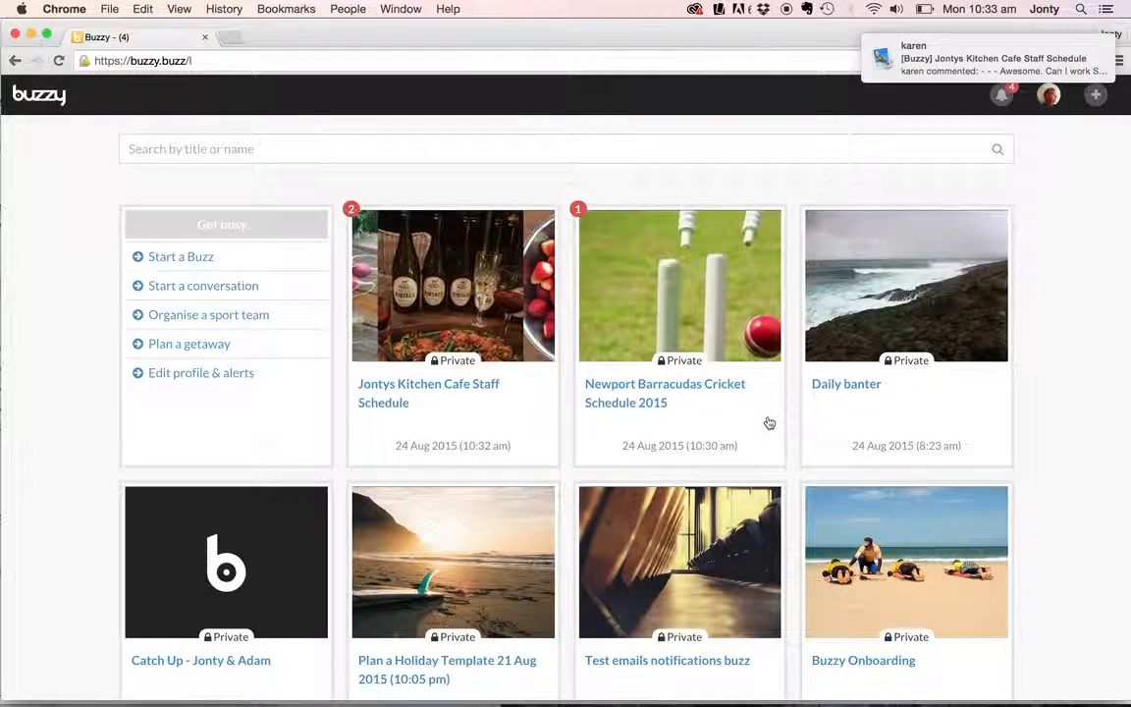